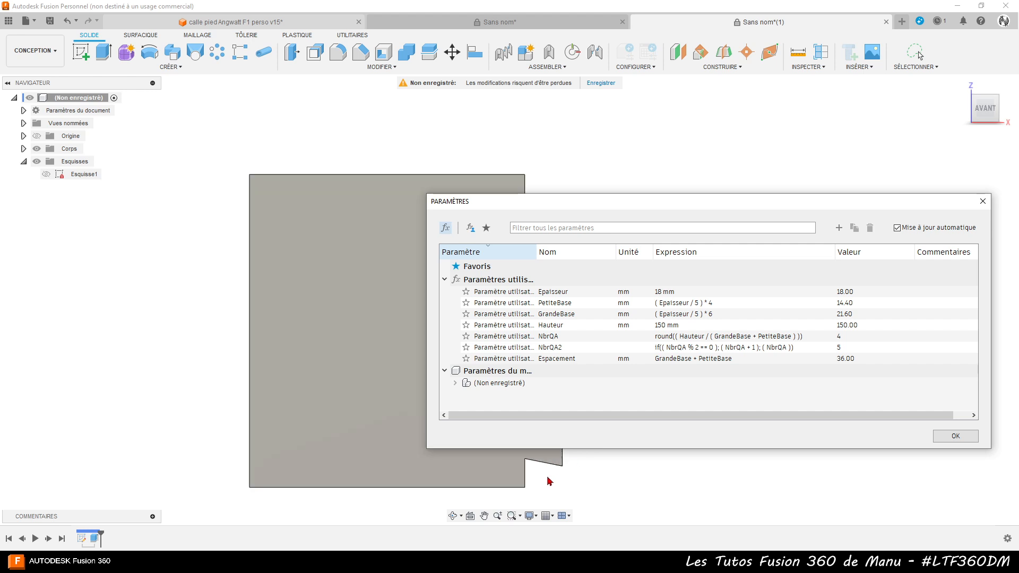
Close the parameters list of the dovetail panel design and create a new blank design
{"action": "scroll", "coordinate": [133, 335], "scroll_direction": "down", "scroll_amount": 2}
{"action": "scroll", "coordinate": [127, 334], "scroll_direction": "down", "scroll_amount": 2}
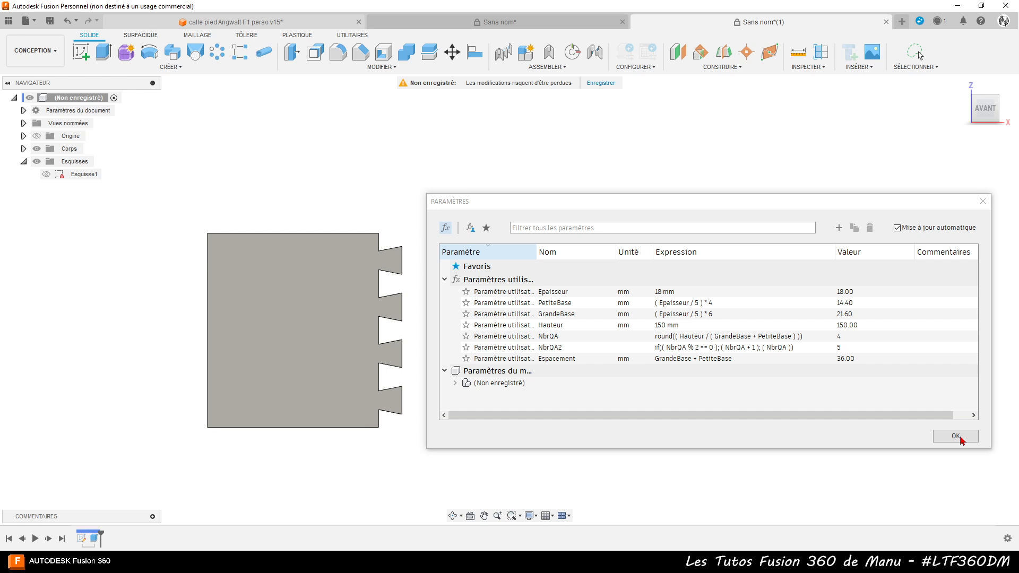
{"action": "left_click", "coordinate": [956, 436]}
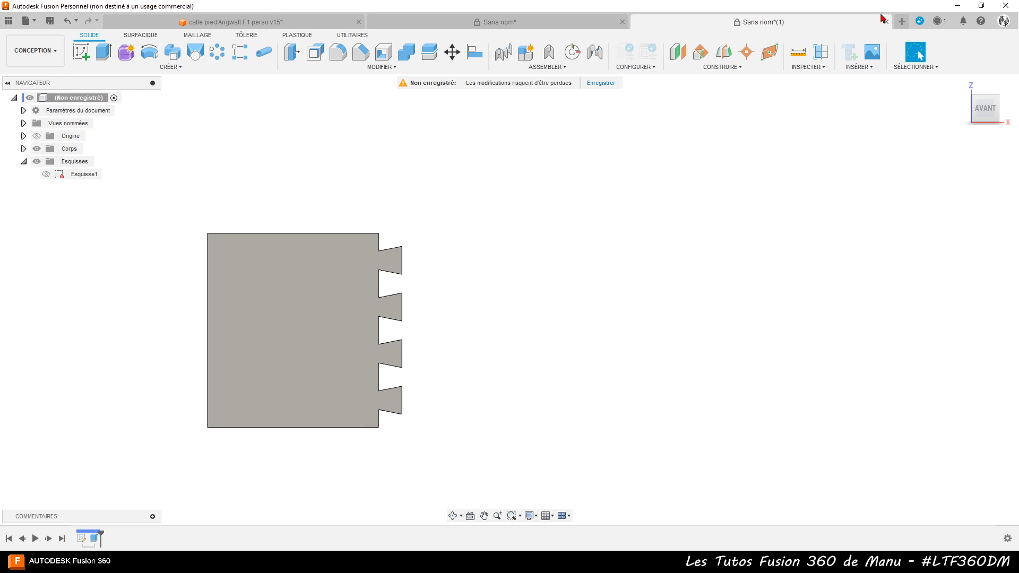
{"action": "left_click", "coordinate": [897, 24]}
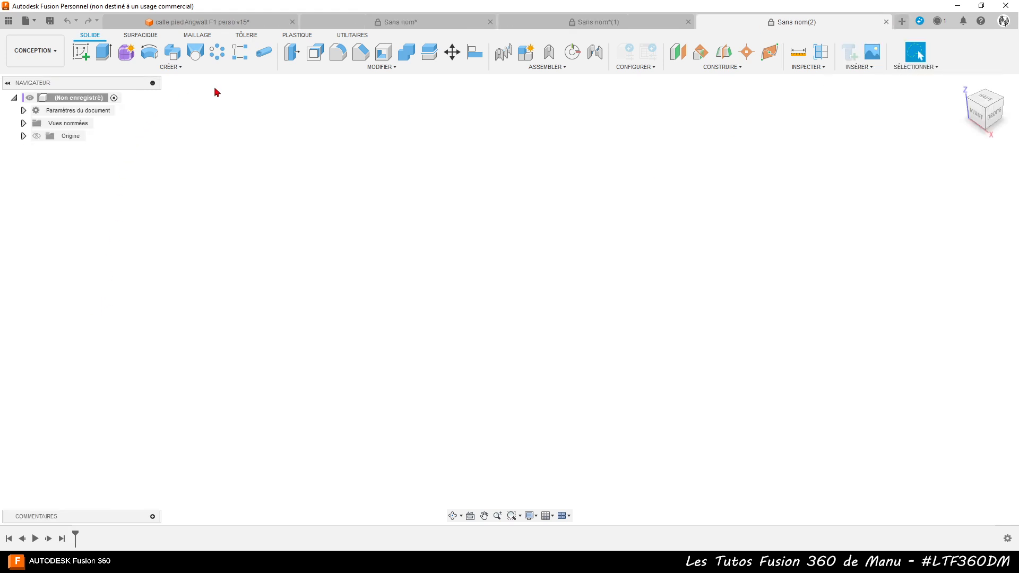
Add a user parameter named Longueur in mm with the value 400
{"action": "left_click", "coordinate": [378, 68]}
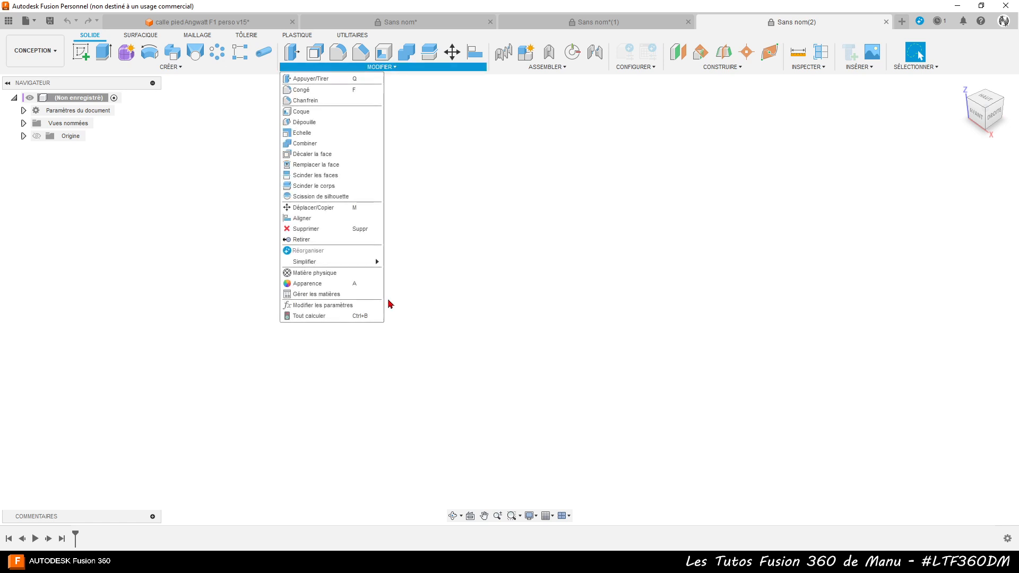
{"action": "left_click", "coordinate": [324, 306]}
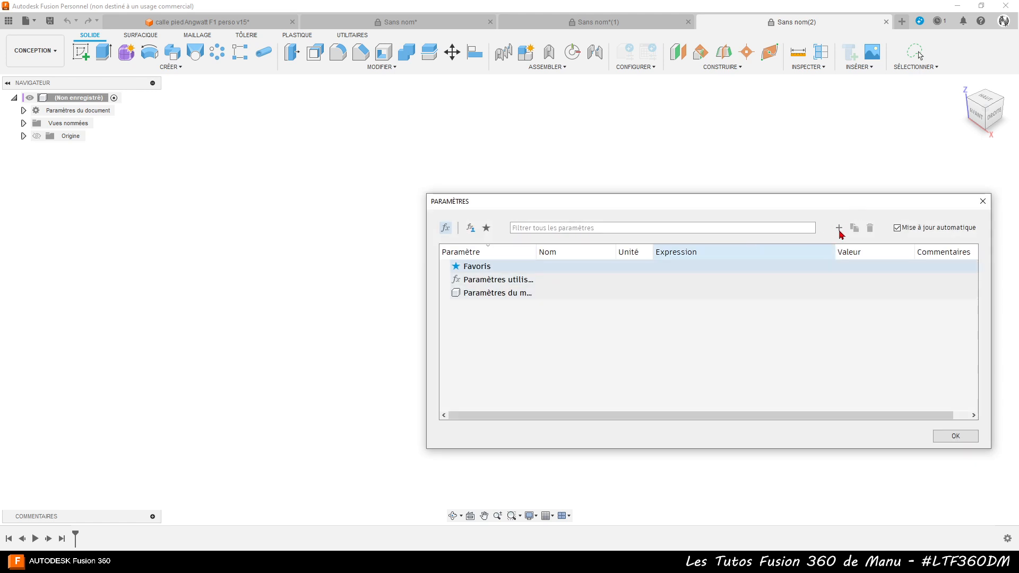
{"action": "left_click", "coordinate": [839, 230]}
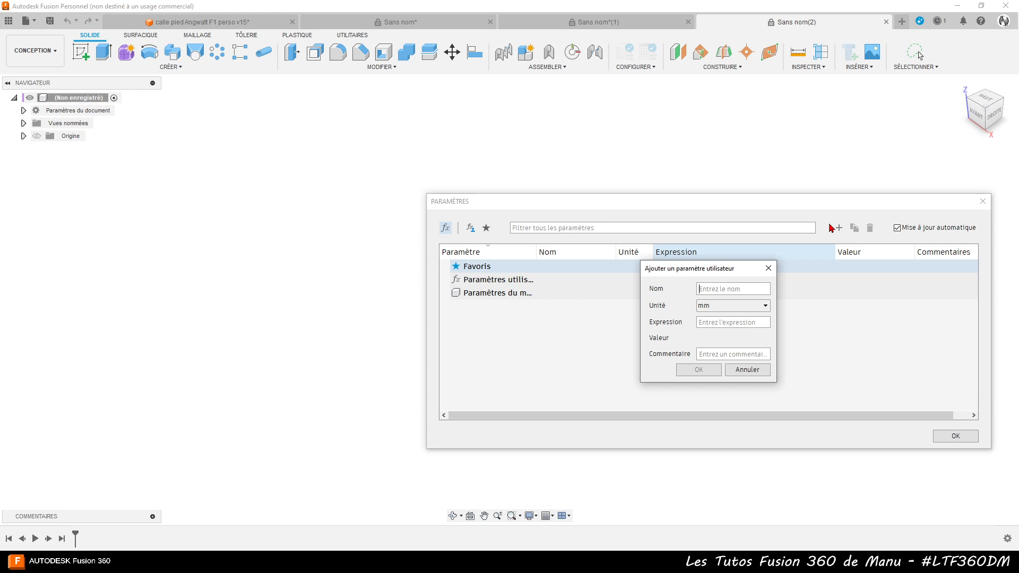
{"action": "type", "text": "L"}
{"action": "type", "text": "400"}
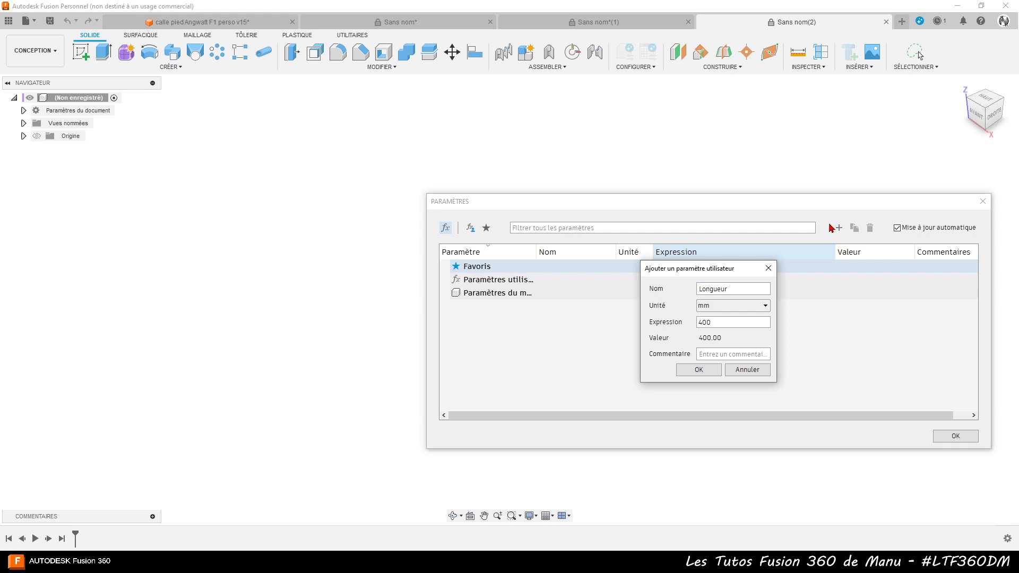
{"action": "left_click", "coordinate": [700, 370]}
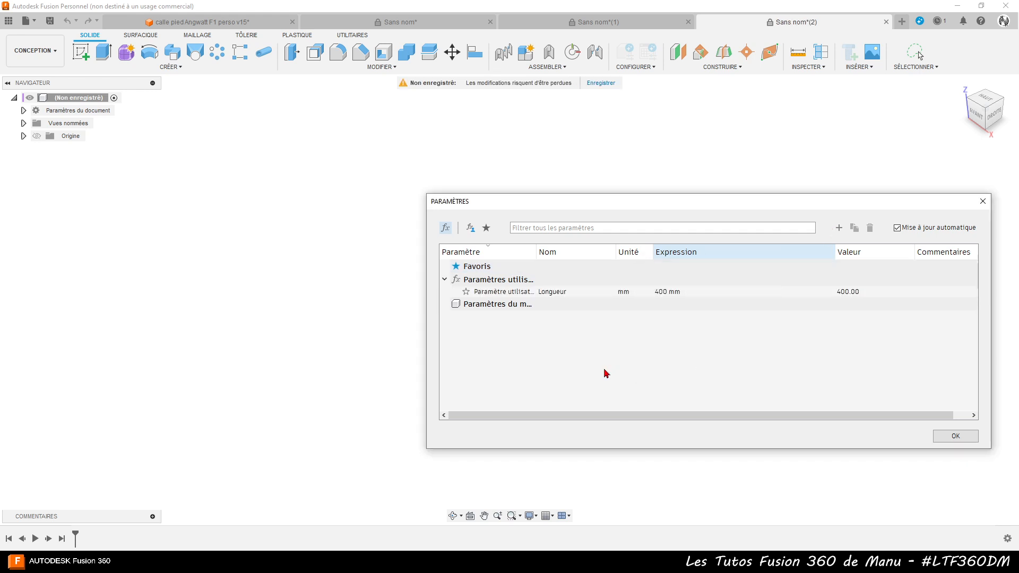
Add a user parameter named Hauteur in mm with the value 150
{"action": "left_click", "coordinate": [839, 229]}
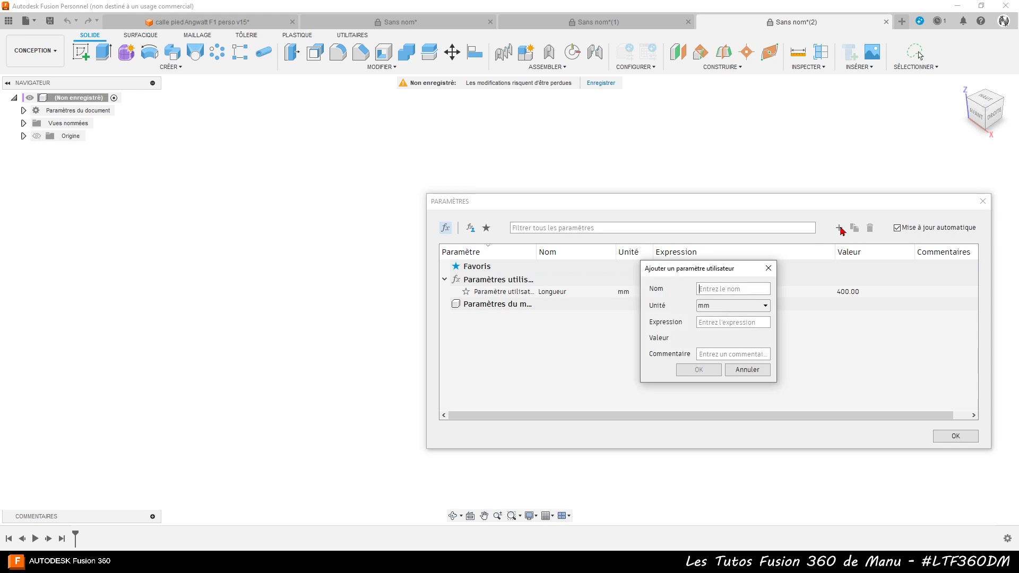
{"action": "type", "text": "Hauteur"}
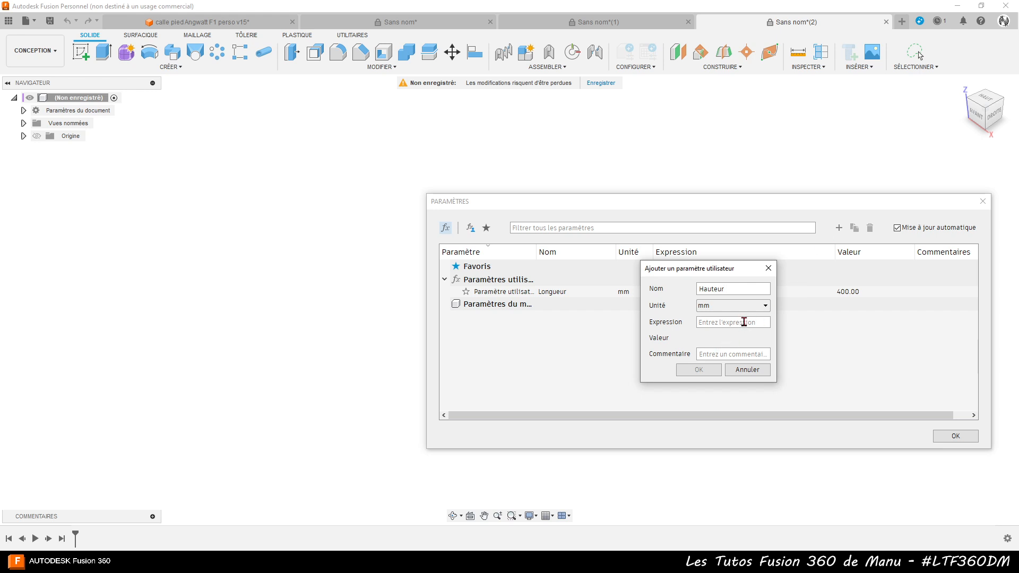
{"action": "type", "text": "415"}
{"action": "key", "text": "BackSpace"}
{"action": "key", "text": "BackSpace"}
{"action": "key", "text": "BackSpace"}
{"action": "type", "text": "15"}
{"action": "key", "text": "Return"}
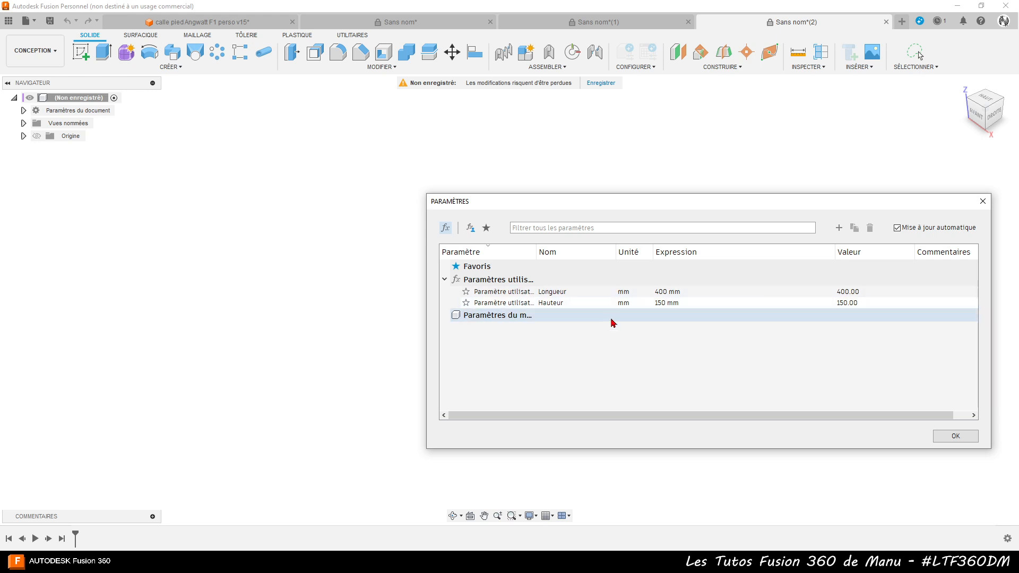
Add a user parameter named Epaisseur in mm with the value 18
{"action": "left_click", "coordinate": [840, 231]}
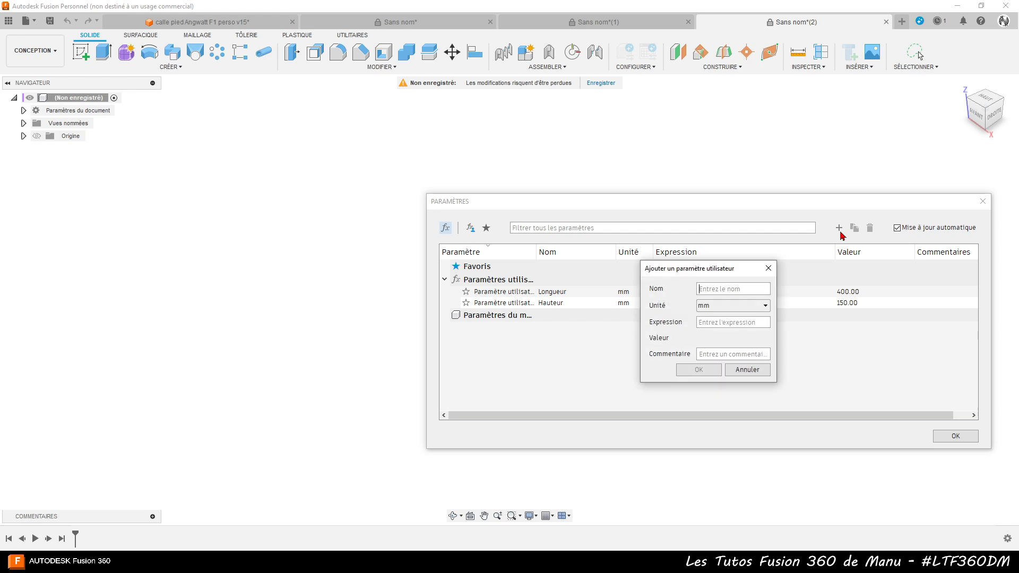
{"action": "type", "text": "Epaisseur"}
{"action": "type", "text": "18"}
{"action": "key", "text": "Return"}
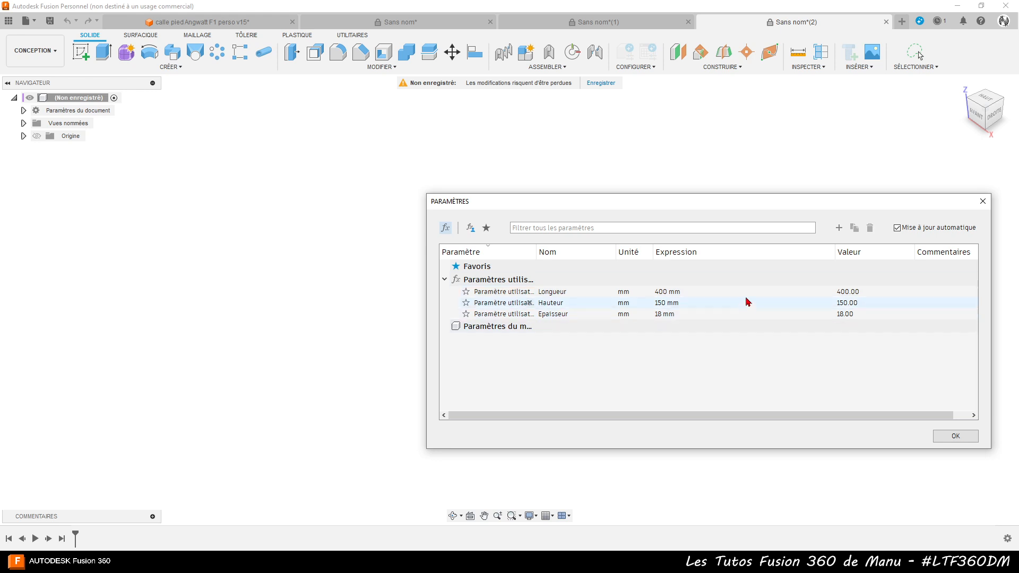
Add a user parameter named PetiteBase in mm with the expression (Epaisseur/5)*4
{"action": "left_click", "coordinate": [838, 228]}
{"action": "type", "text": "PetiteBase"}
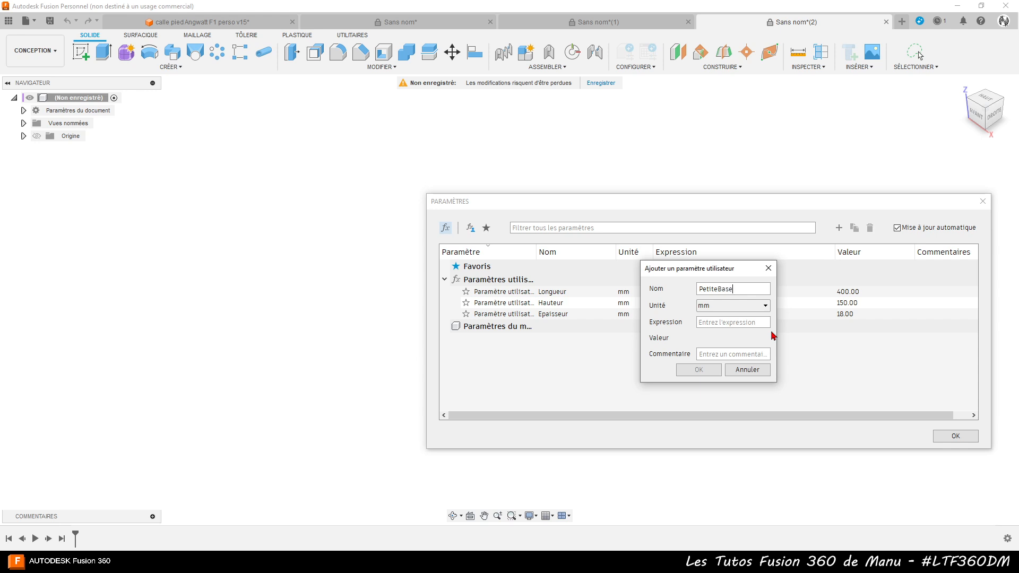
{"action": "left_click", "coordinate": [728, 324]}
{"action": "type", "text": "(E"}
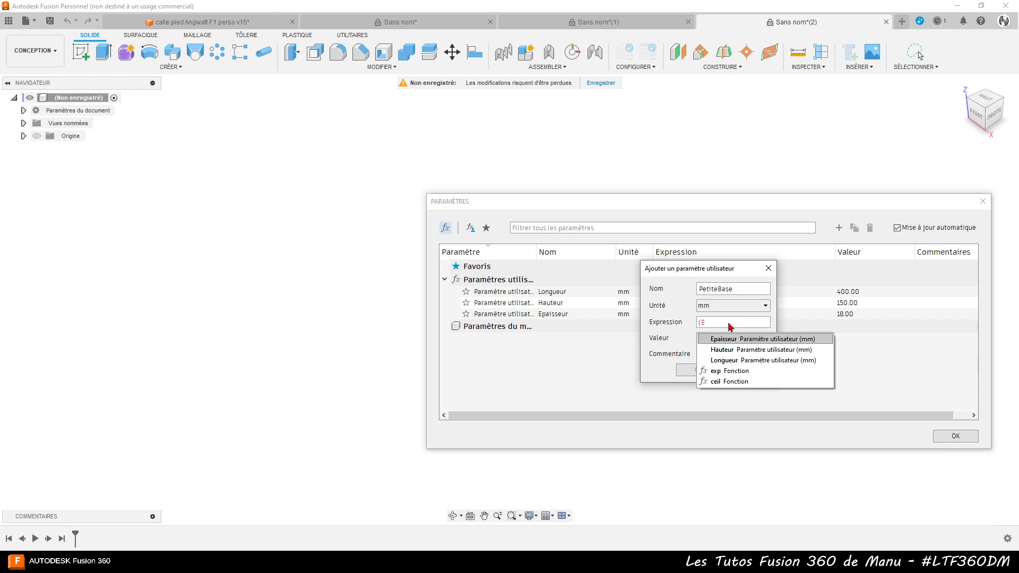
{"action": "left_click", "coordinate": [757, 340]}
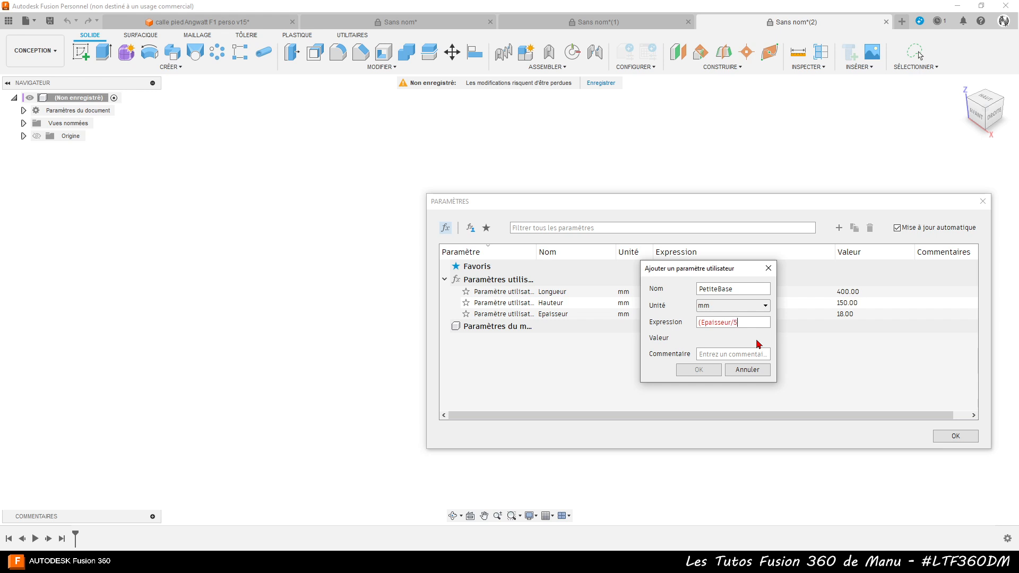
{"action": "type", "text": "/5)*4"}
{"action": "left_click", "coordinate": [700, 371]}
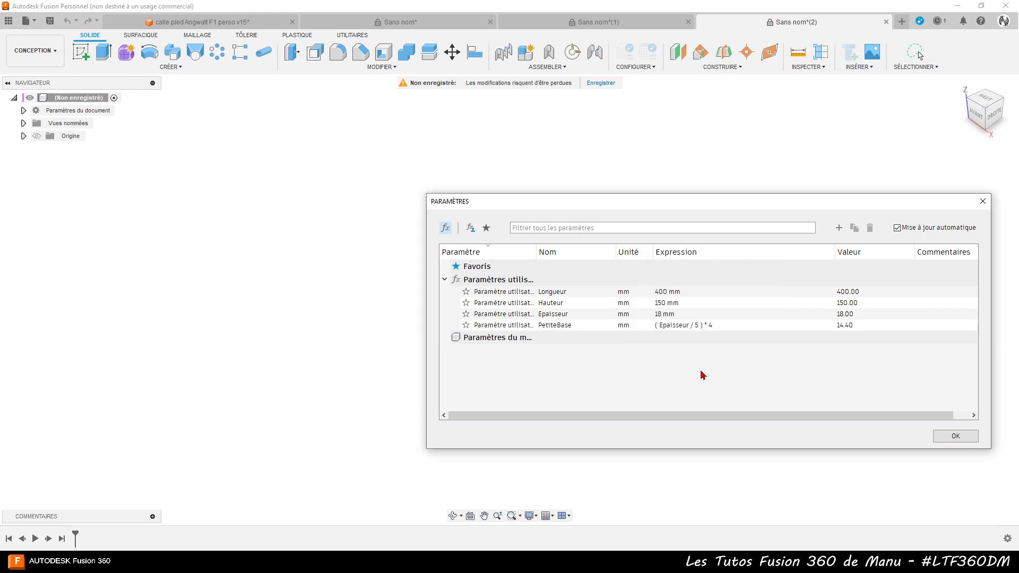
Add a user parameter named GrandeBase in mm with the expression (Epaisseur/5)*6, and close the parameters list
{"action": "left_click", "coordinate": [838, 228]}
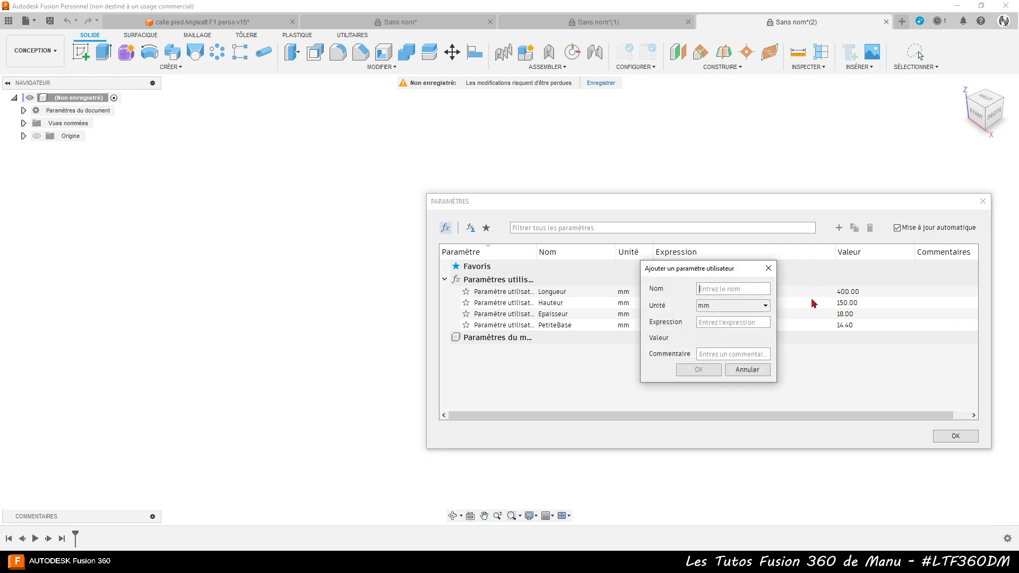
{"action": "type", "text": "Grande"}
{"action": "type", "text": "("}
{"action": "type", "text": "Ep"}
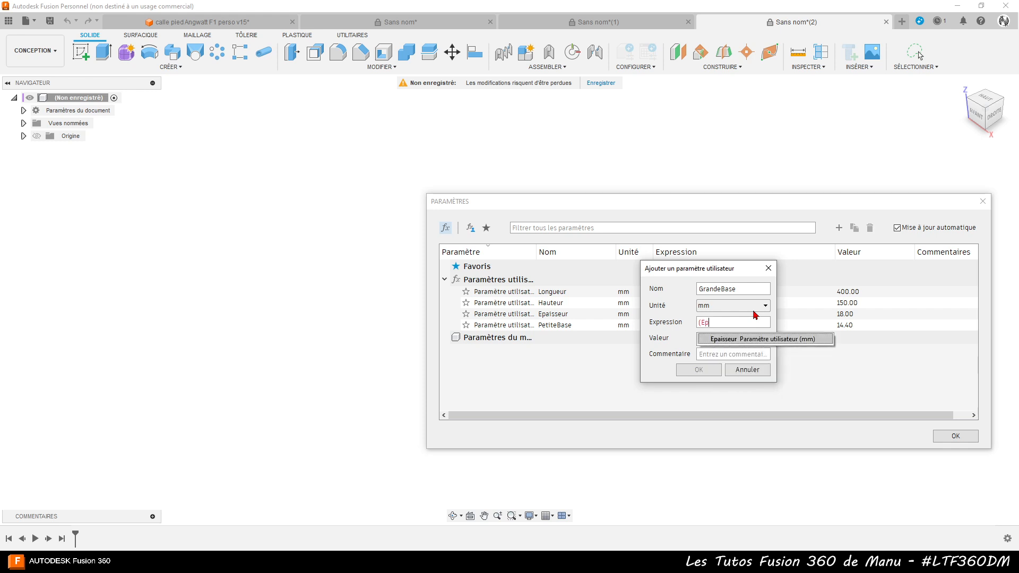
{"action": "left_click", "coordinate": [730, 340]}
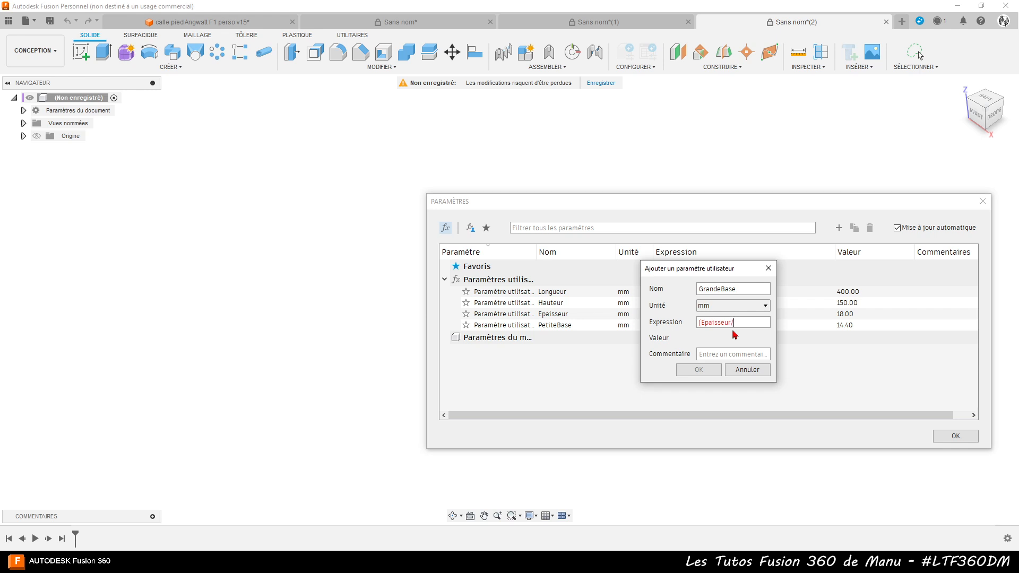
{"action": "type", "text": "/5)*6"}
{"action": "left_click", "coordinate": [700, 371]}
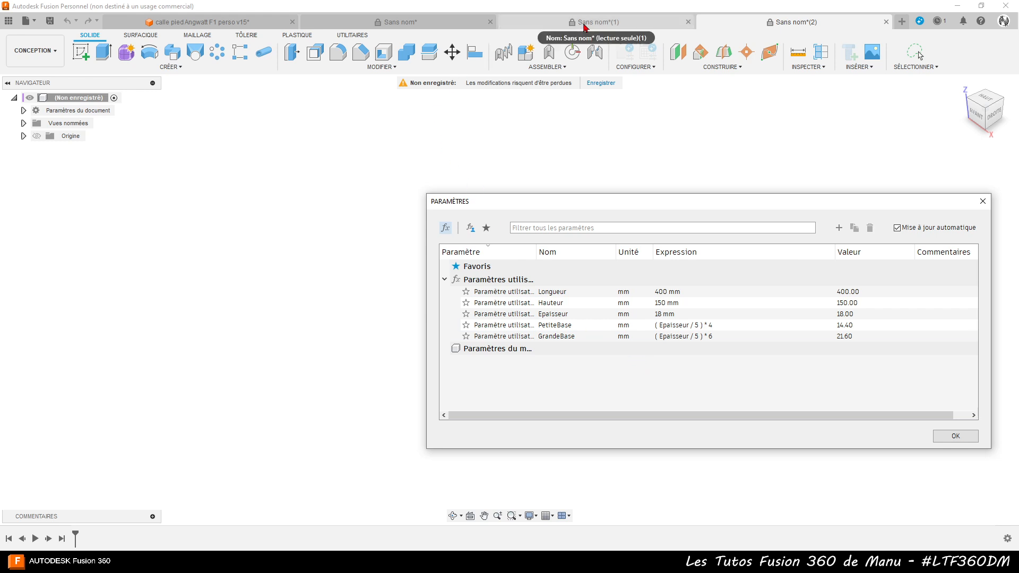
{"action": "left_click", "coordinate": [955, 436]}
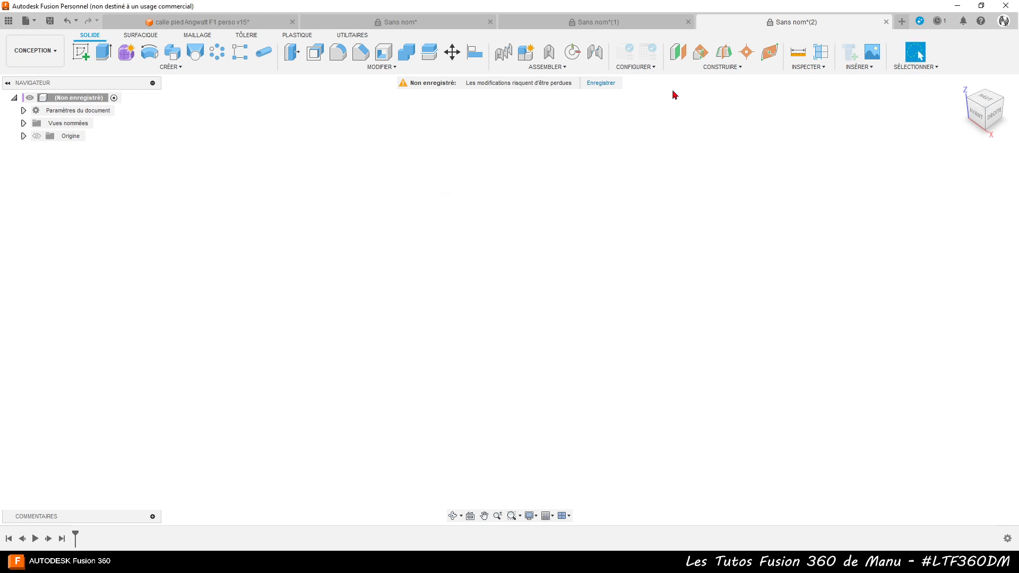
Copy the expression of the NbrQA parameter from the Sans nom*(1) design
{"action": "left_click", "coordinate": [580, 22]}
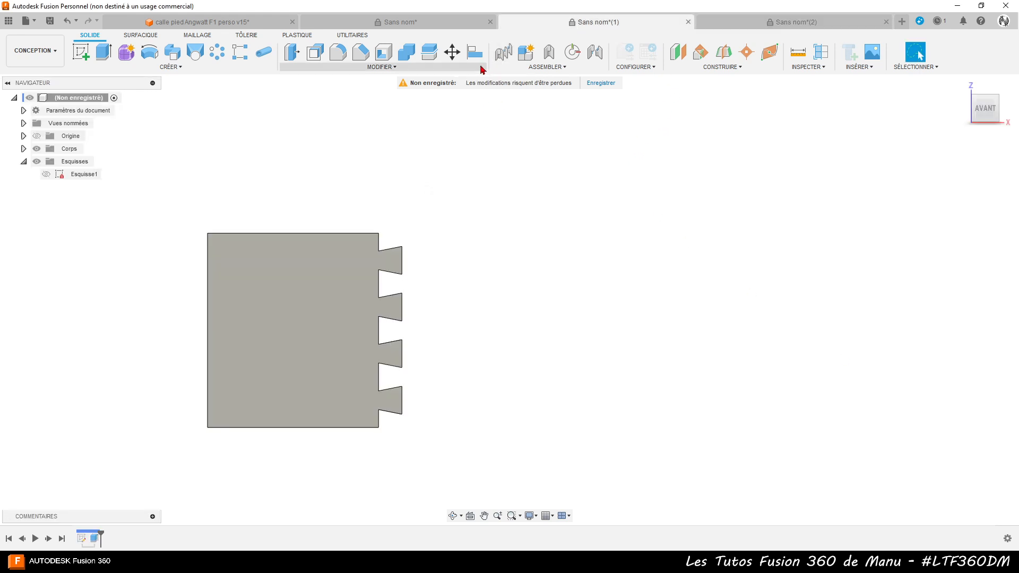
{"action": "left_click", "coordinate": [374, 68]}
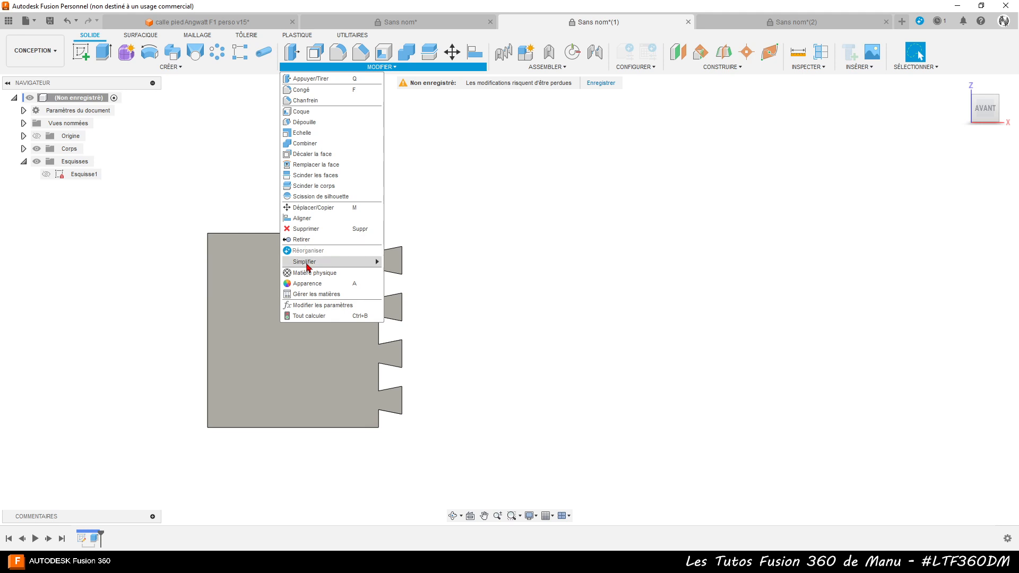
{"action": "left_click", "coordinate": [323, 305]}
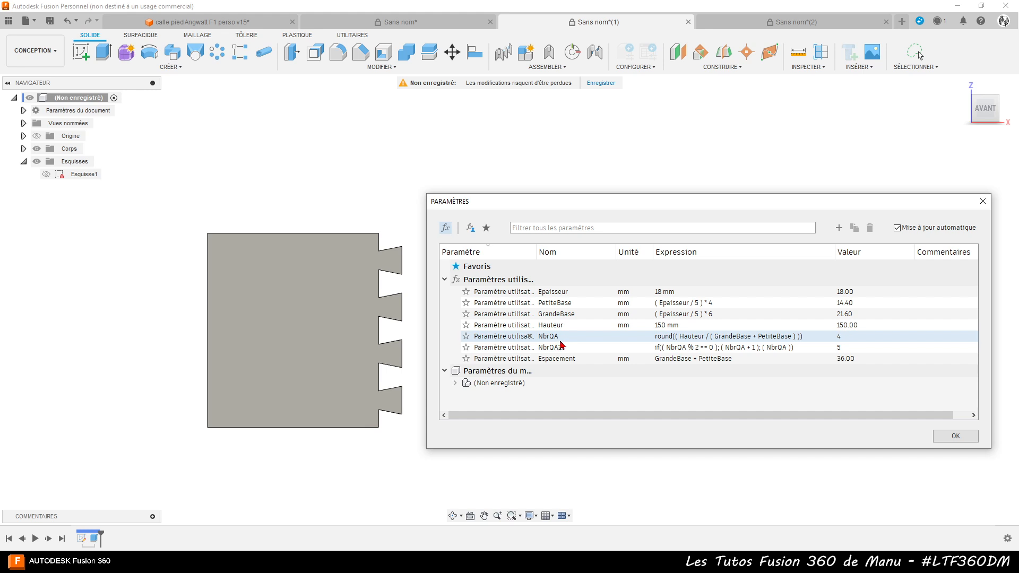
{"action": "left_click", "coordinate": [668, 337]}
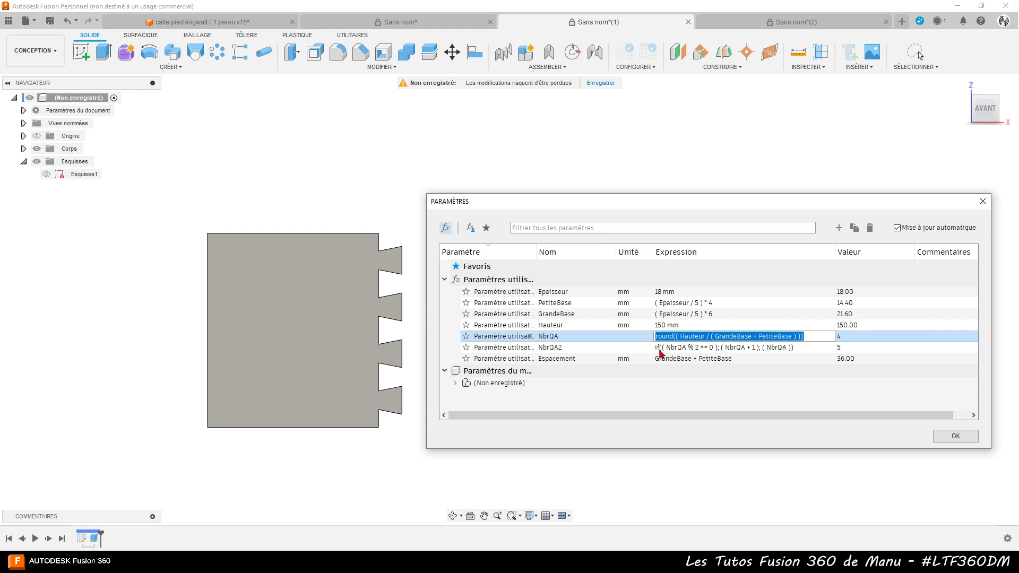
{"action": "left_click", "coordinate": [961, 438]}
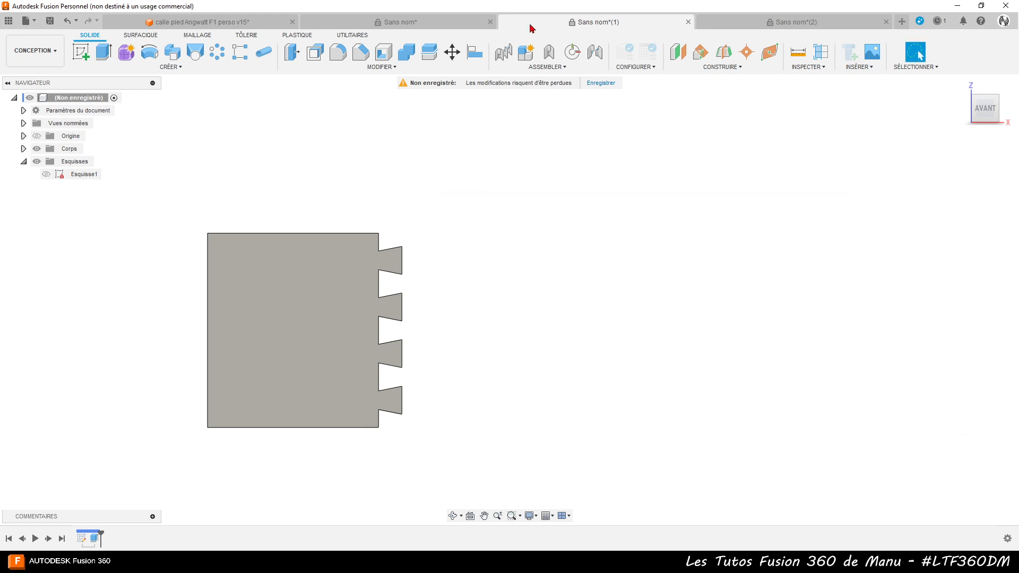
In the Sans nom*(2) design, enter a new unitless user parameter NbrQA with the copied expression round((Hauteur / (GrandeBase + PetiteBase)))
{"action": "left_click", "coordinate": [727, 23]}
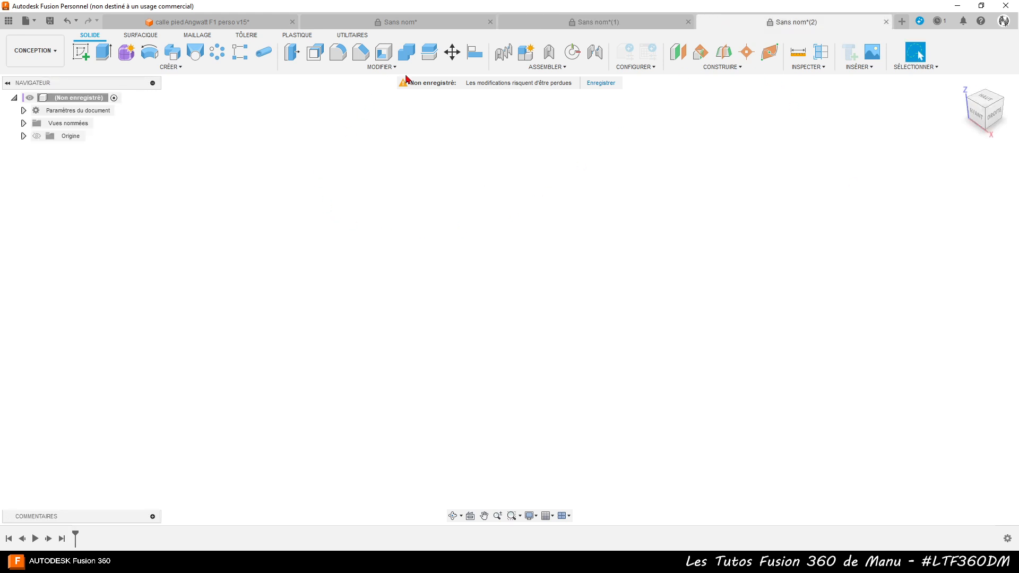
{"action": "left_click", "coordinate": [382, 67]}
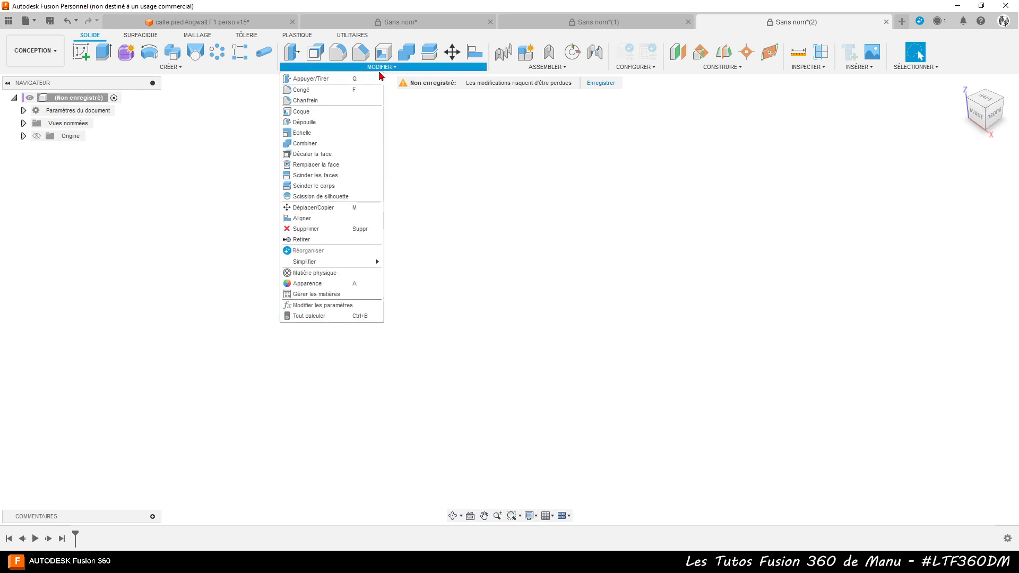
{"action": "left_click", "coordinate": [334, 304]}
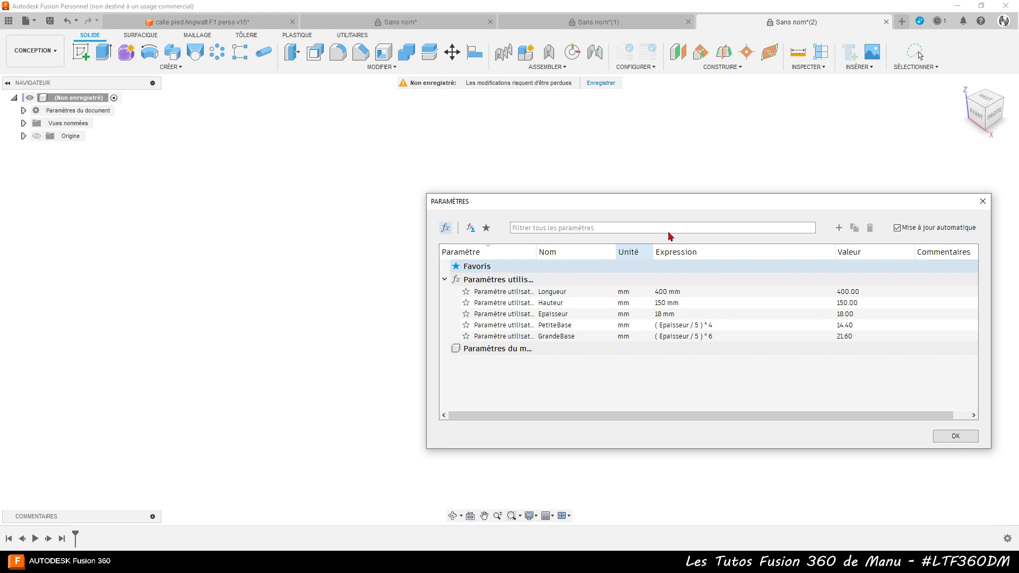
{"action": "left_click", "coordinate": [836, 230]}
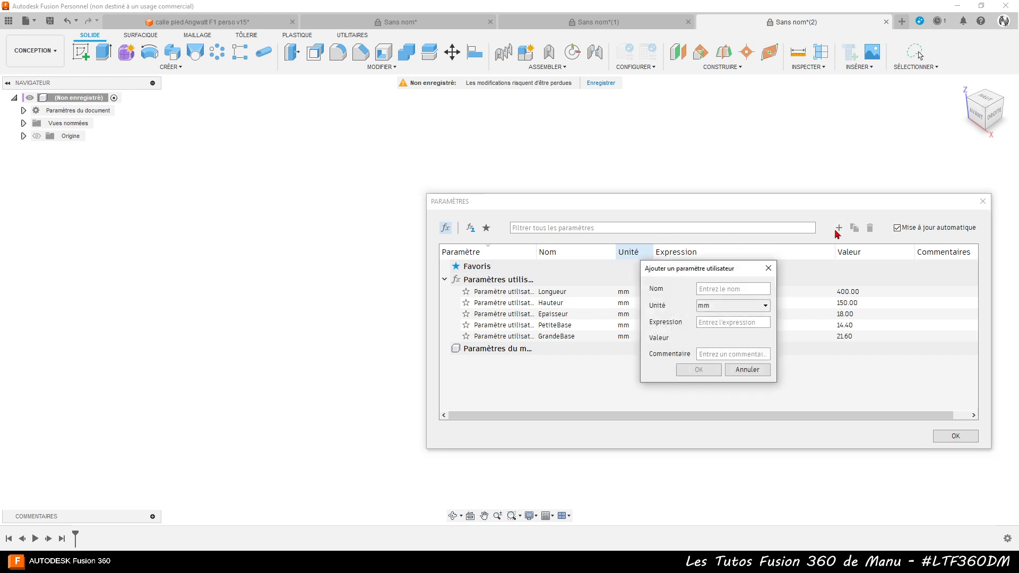
{"action": "type", "text": "NbrQA"}
{"action": "left_click", "coordinate": [731, 306]}
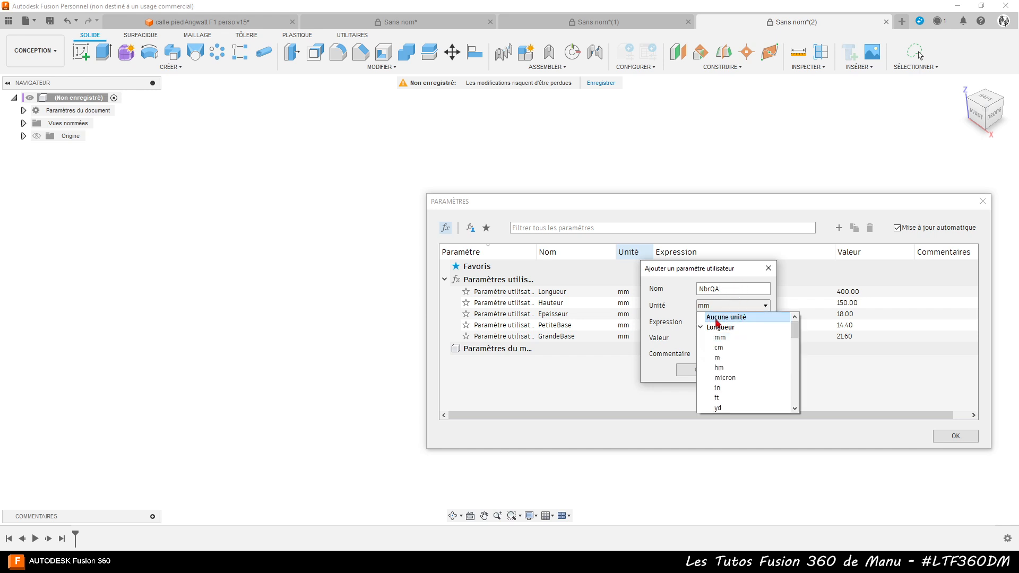
{"action": "left_click", "coordinate": [742, 317]}
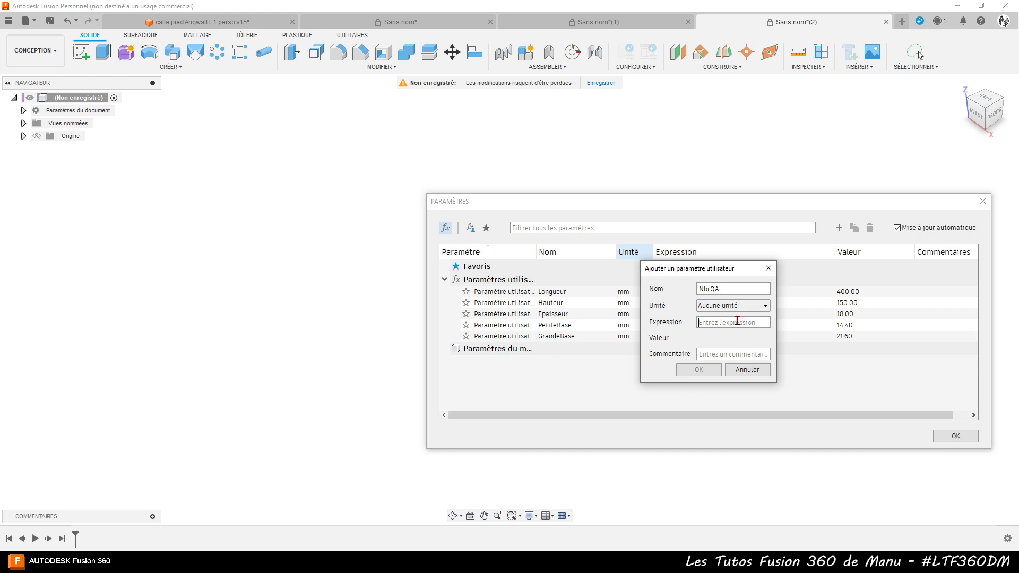
{"action": "left_click", "coordinate": [737, 321]}
{"action": "key", "text": "ctrl+v"}
Read through the pasted NbrQA expression from beginning to end and check its computed value
{"action": "key", "text": "Home"}
{"action": "key", "text": "Right"}
{"action": "key", "text": "Right"}
{"action": "key", "text": "Right"}
{"action": "key", "text": "Right"}
{"action": "key", "text": "Right"}
{"action": "key", "text": "Right"}
{"action": "key", "text": "Right"}
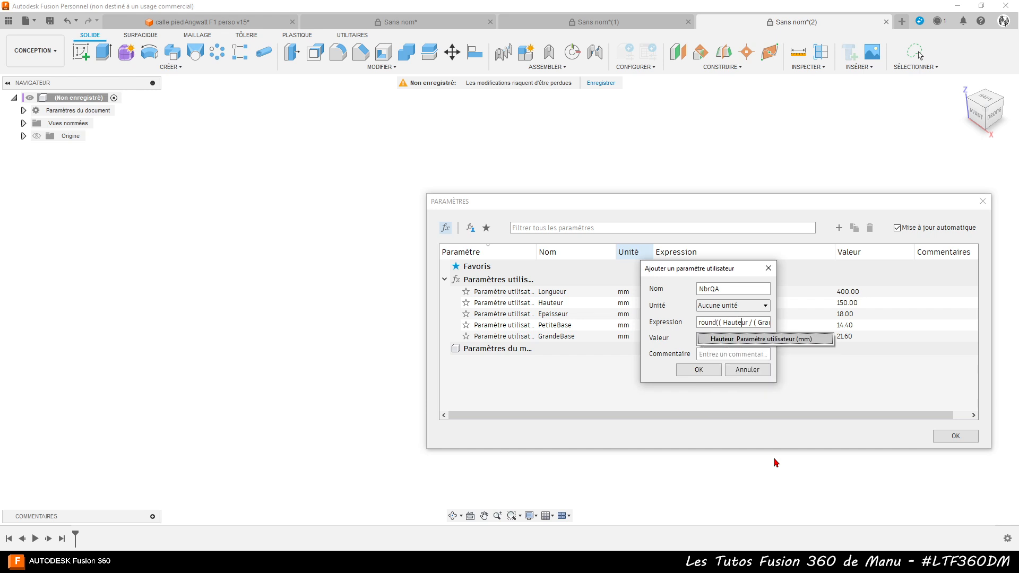
{"action": "key", "text": "Right"}
{"action": "key", "text": "Right"}
{"action": "key", "text": "Right"}
{"action": "key", "text": "Right"}
{"action": "key", "text": "Right"}
{"action": "key", "text": "Right"}
{"action": "key", "text": "Right"}
{"action": "key", "text": "Right"}
{"action": "key", "text": "Right"}
{"action": "key", "text": "Right"}
{"action": "key", "text": "Right"}
{"action": "key", "text": "Right"}
{"action": "key", "text": "Right"}
{"action": "key", "text": "Right"}
{"action": "key", "text": "Right"}
{"action": "key", "text": "Right"}
{"action": "key", "text": "Right"}
{"action": "key", "text": "Right"}
{"action": "key", "text": "Right"}
{"action": "key", "text": "Right"}
{"action": "key", "text": "Right"}
{"action": "key", "text": "Right"}
{"action": "key", "text": "Right"}
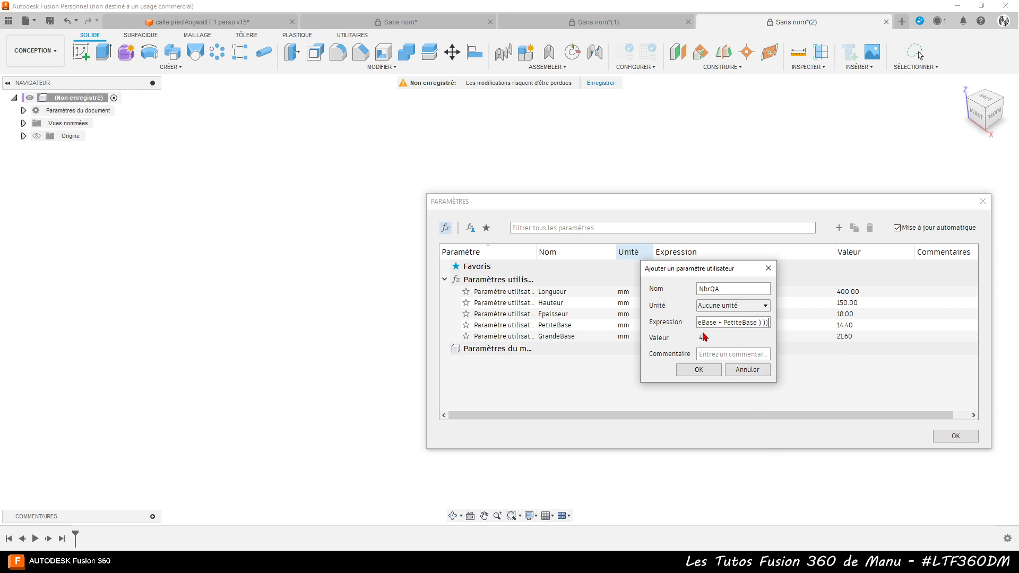
Confirm the new NbrQA user parameter and close the parameters list
{"action": "left_click", "coordinate": [698, 371]}
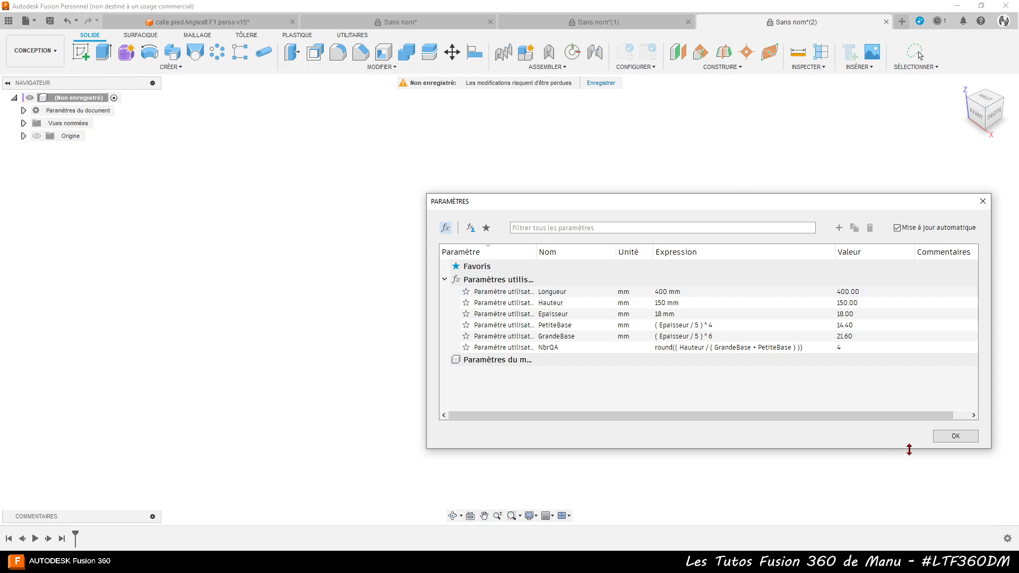
{"action": "left_click", "coordinate": [955, 436]}
Copy the expression of the NbrQA2 parameter from the Sans nom*(1) design and close its parameters list
{"action": "left_click", "coordinate": [536, 22]}
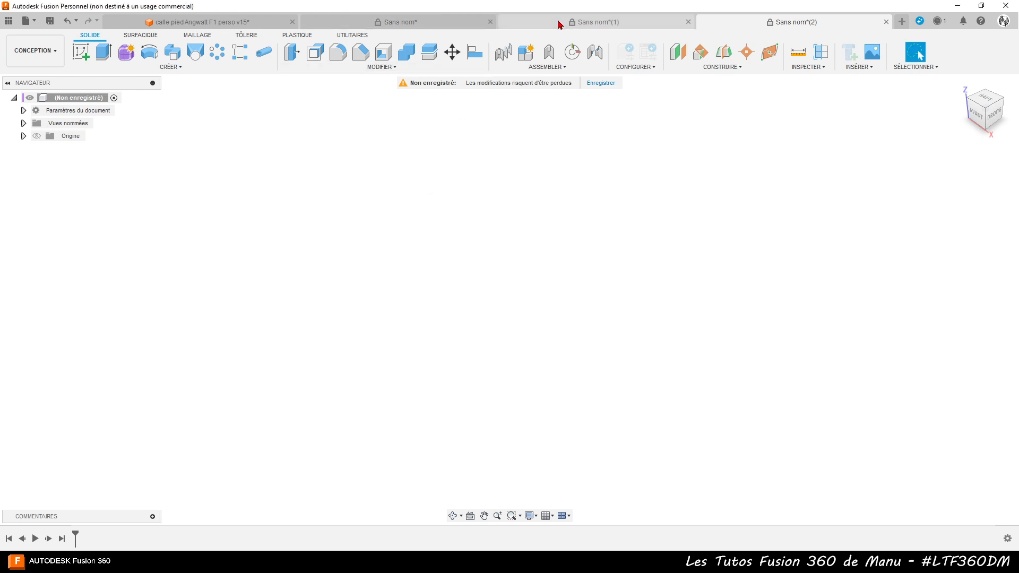
{"action": "left_click", "coordinate": [380, 67]}
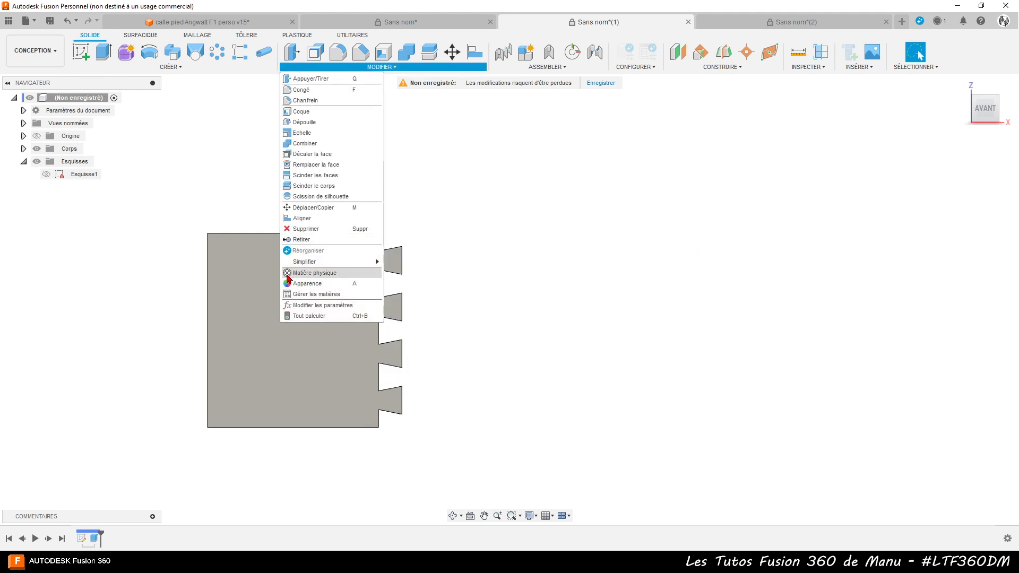
{"action": "left_click", "coordinate": [319, 299]}
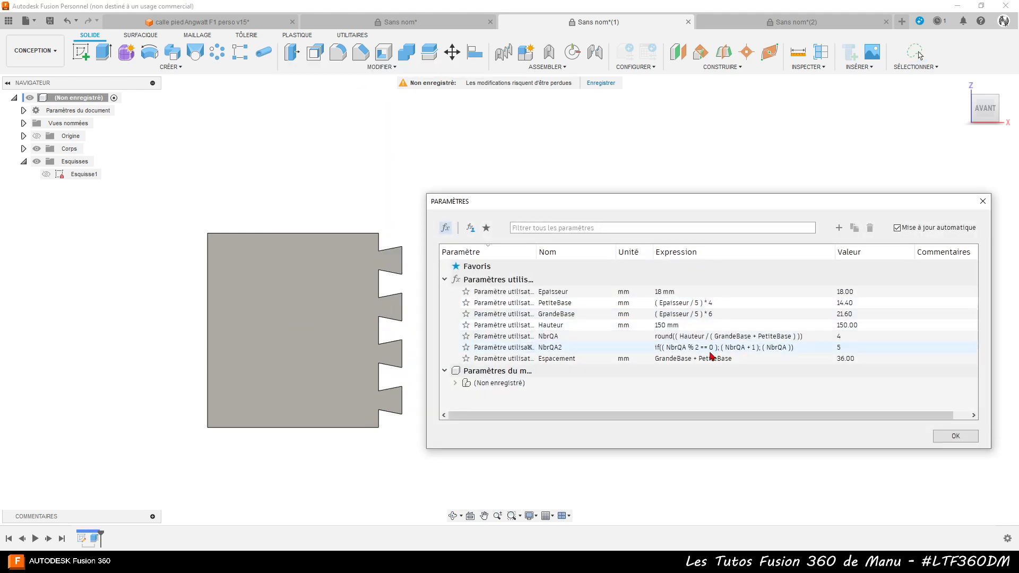
{"action": "left_click", "coordinate": [723, 347]}
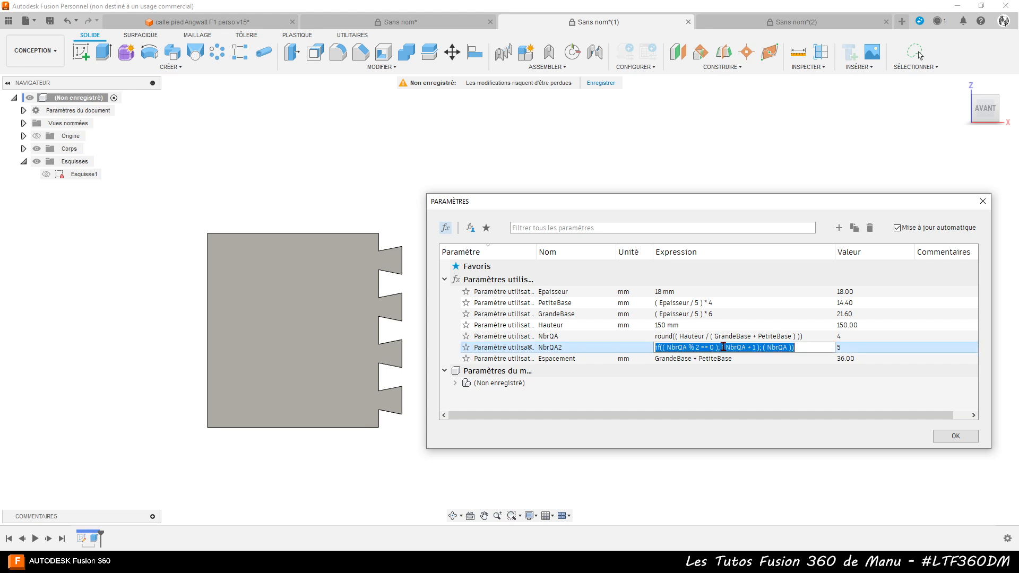
{"action": "left_click", "coordinate": [954, 437]}
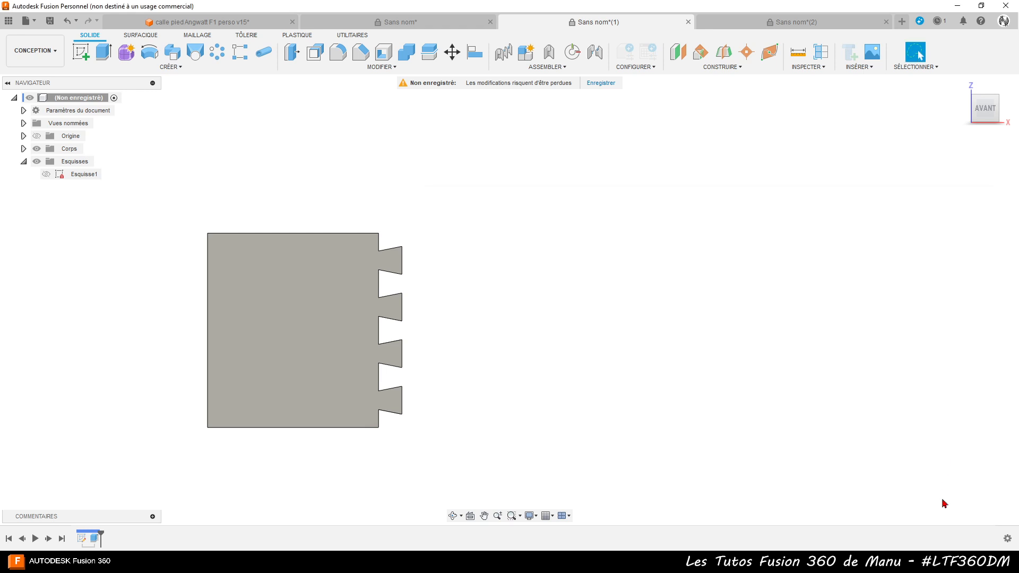
In the Sans nom*(2) design, add a unitless user parameter NbrQA2 with the copied expression if(( NbrQA % 2 == 0 ); ( NbrQA + 1 ); ( NbrQA ))
{"action": "left_click", "coordinate": [744, 20]}
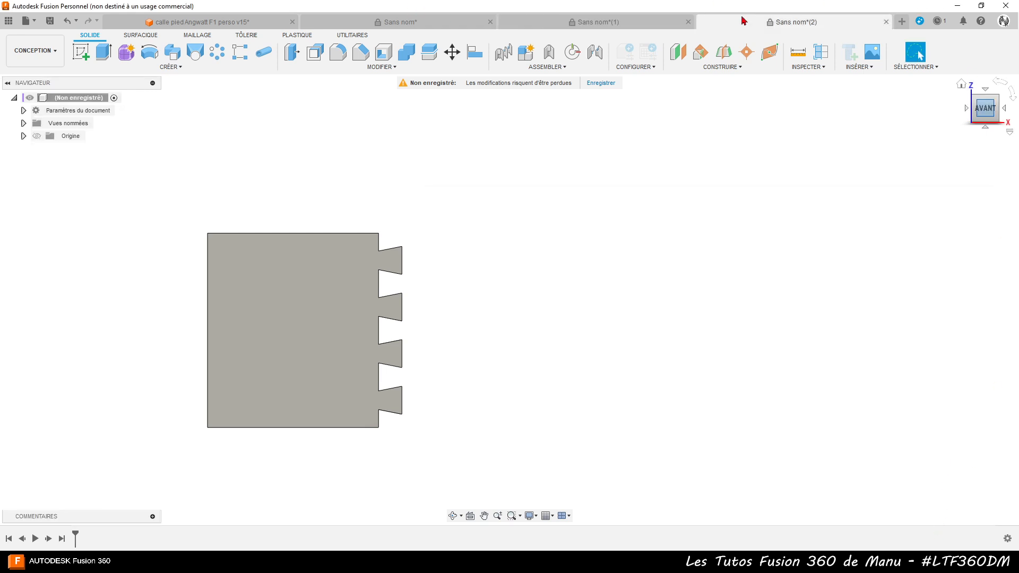
{"action": "left_click", "coordinate": [363, 67]}
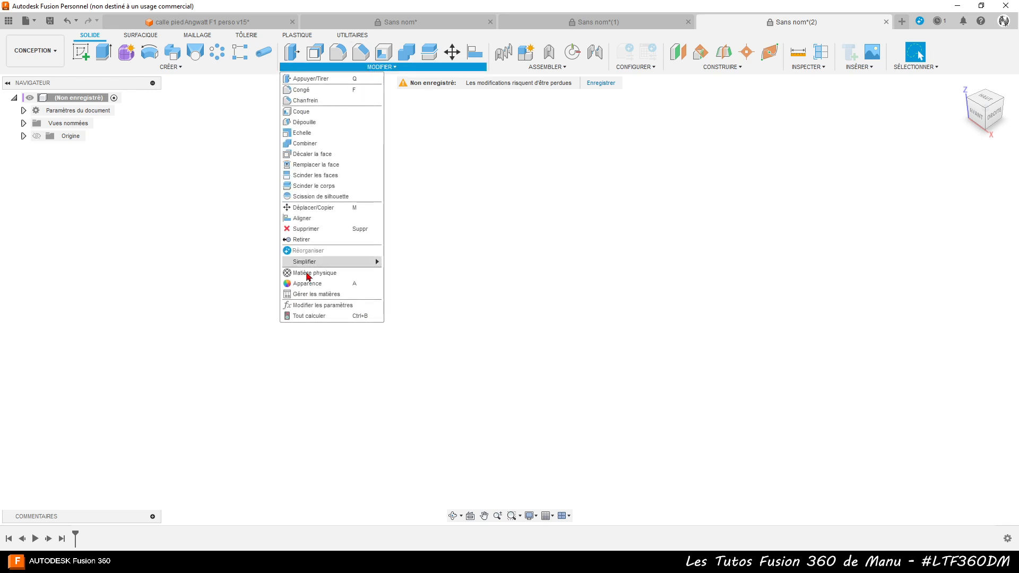
{"action": "left_click", "coordinate": [321, 306]}
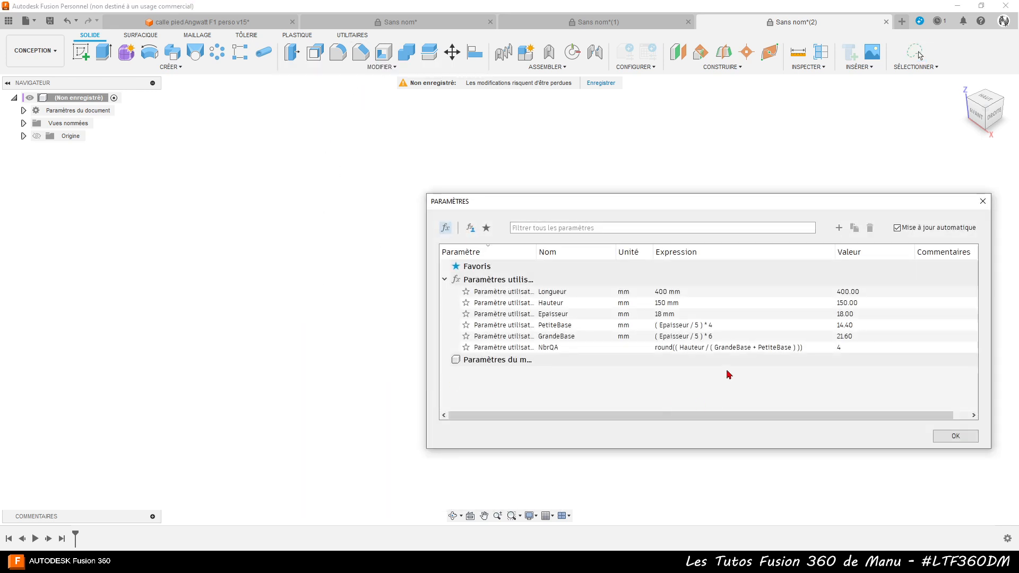
{"action": "left_click", "coordinate": [838, 229]}
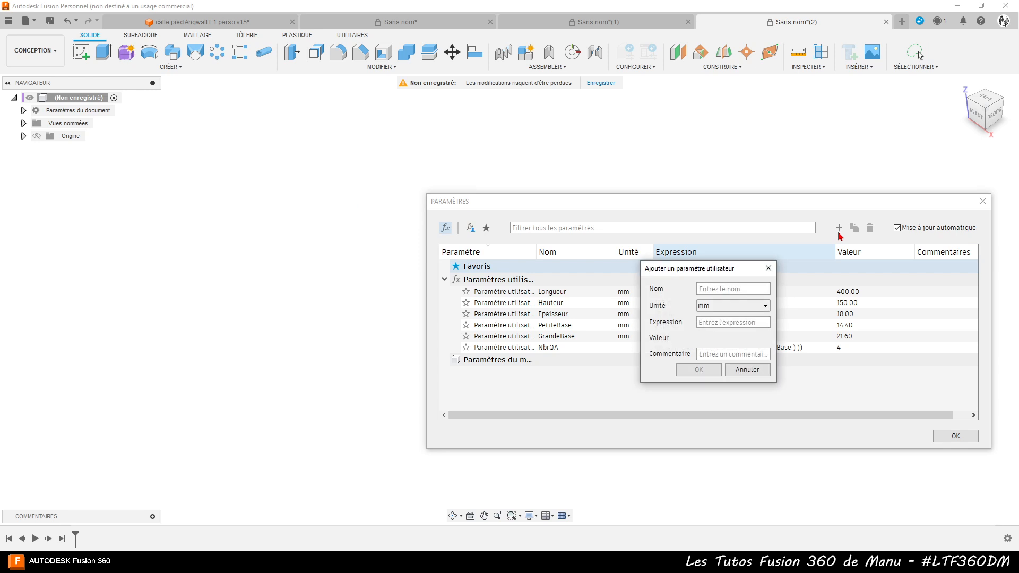
{"action": "type", "text": "NbrQA2"}
{"action": "left_click", "coordinate": [721, 307]}
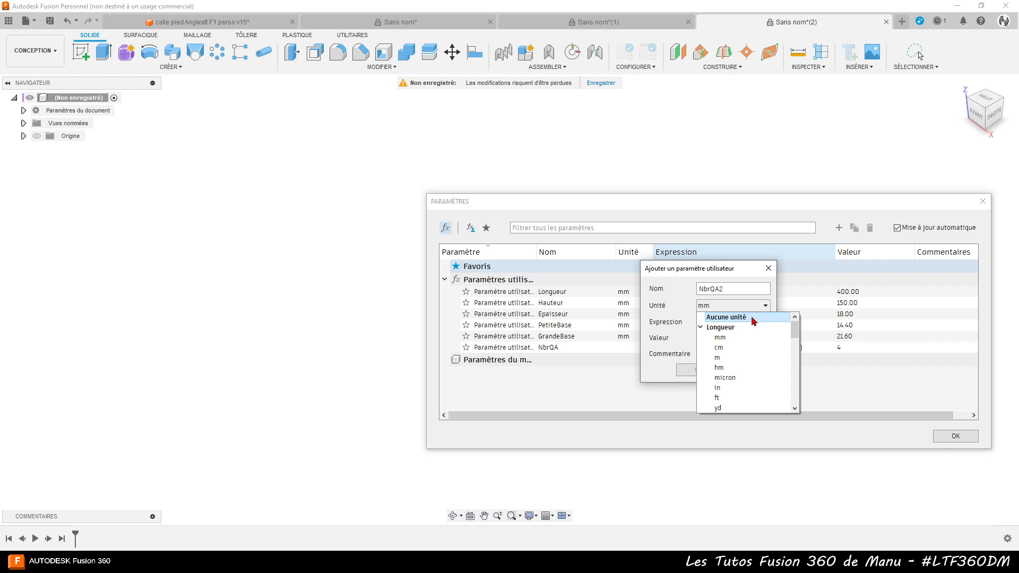
{"action": "left_click", "coordinate": [749, 318]}
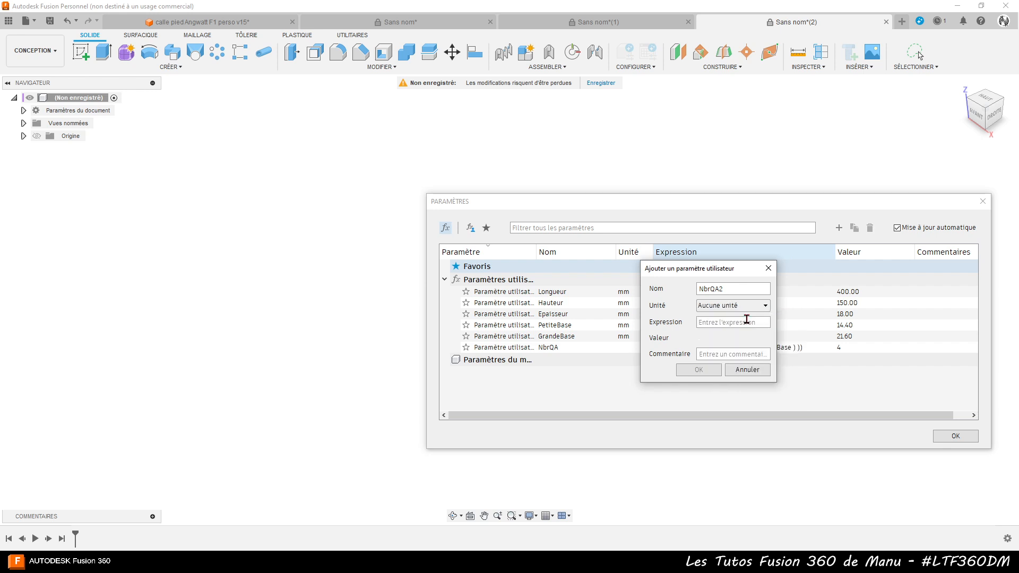
{"action": "left_click", "coordinate": [715, 324]}
{"action": "key", "text": "ctrl+v"}
{"action": "left_click", "coordinate": [698, 370]}
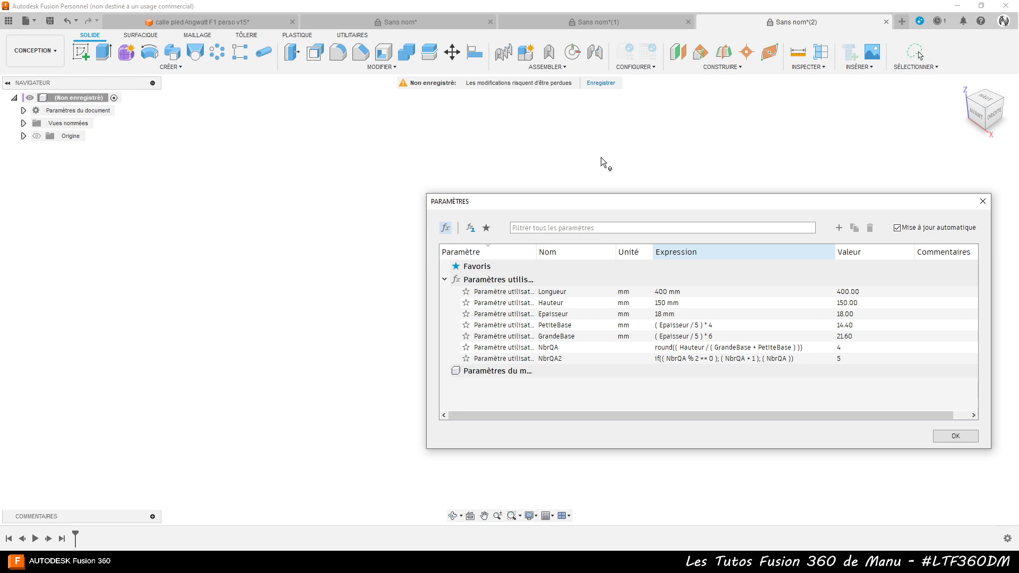
Add a user parameter named Espacement in mm with the expression GrandeBase + PetiteBase
{"action": "left_click", "coordinate": [838, 228]}
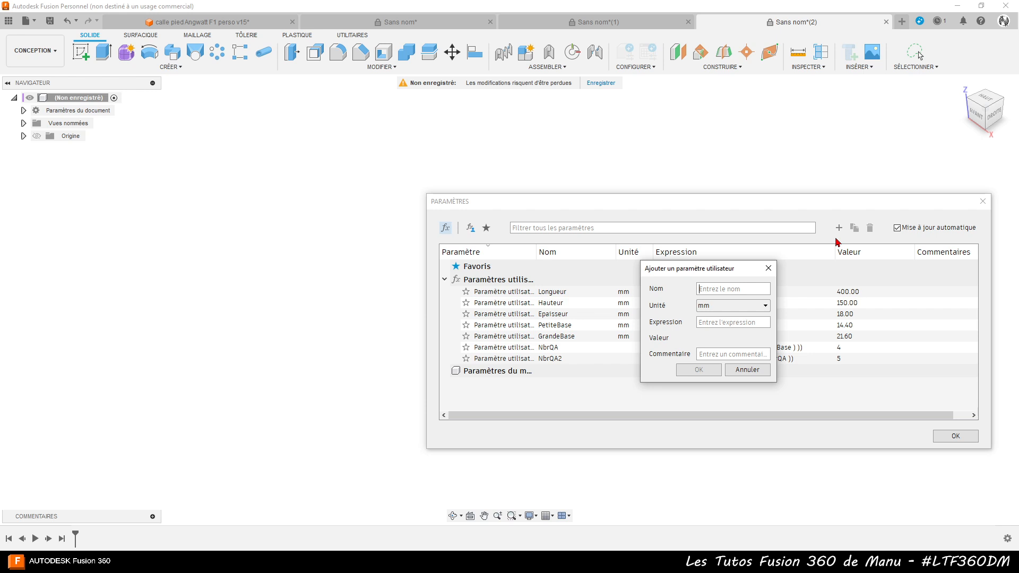
{"action": "type", "text": "Espa"}
{"action": "type", "text": "Gra"}
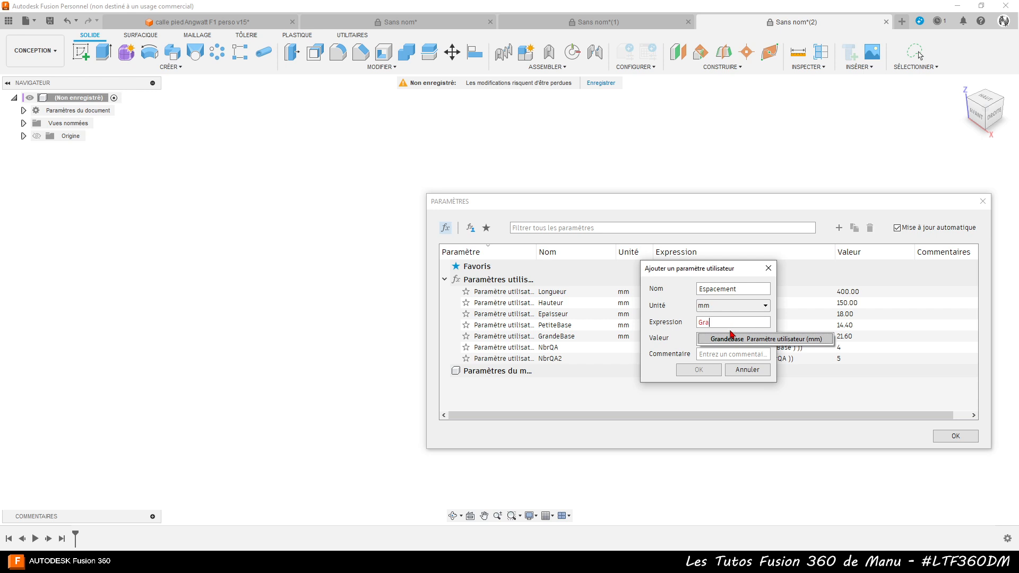
{"action": "left_click", "coordinate": [738, 340]}
{"action": "type", "text": "+ "}
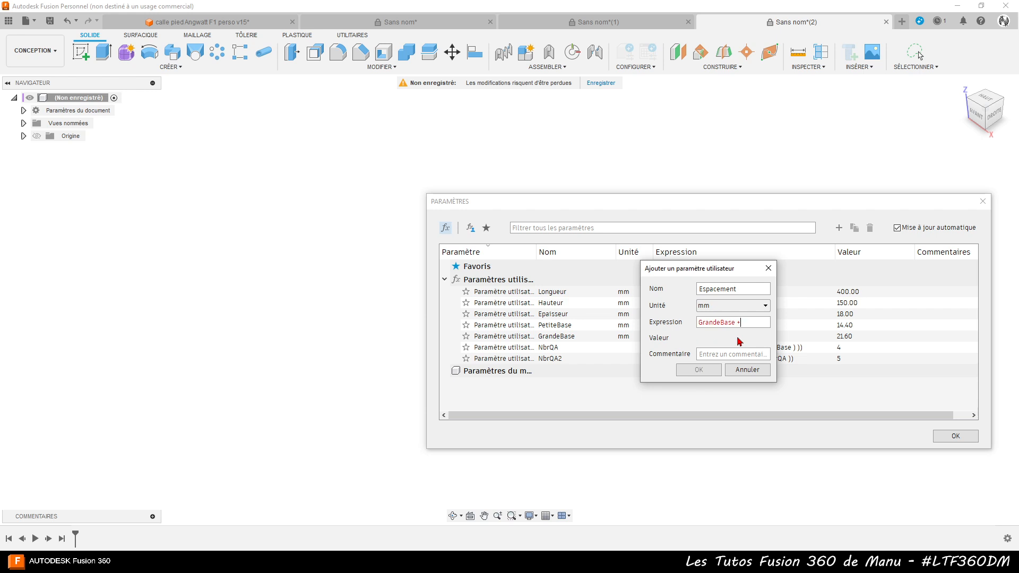
{"action": "type", "text": "Peti"}
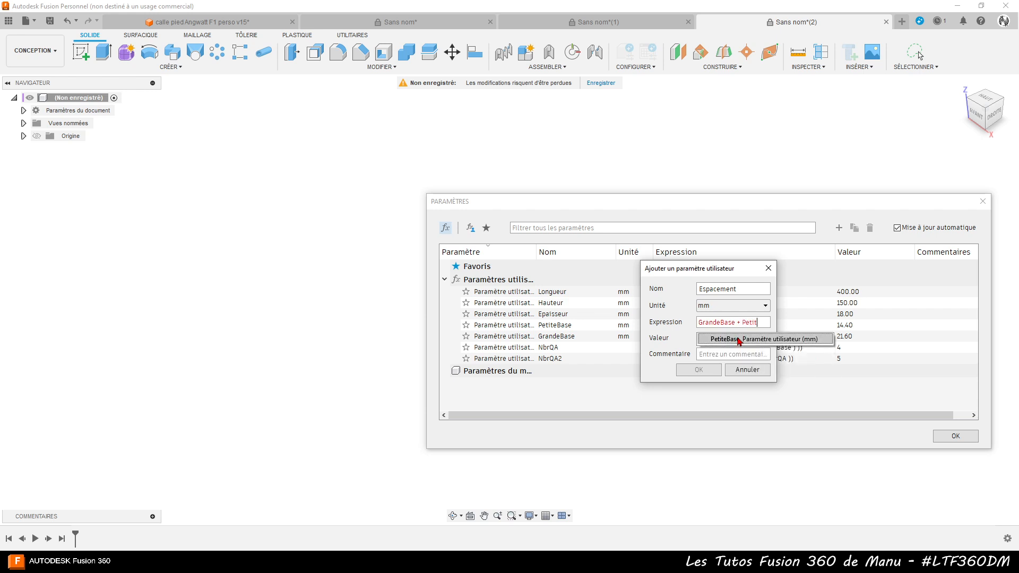
{"action": "type", "text": "t"}
{"action": "left_click", "coordinate": [739, 340]}
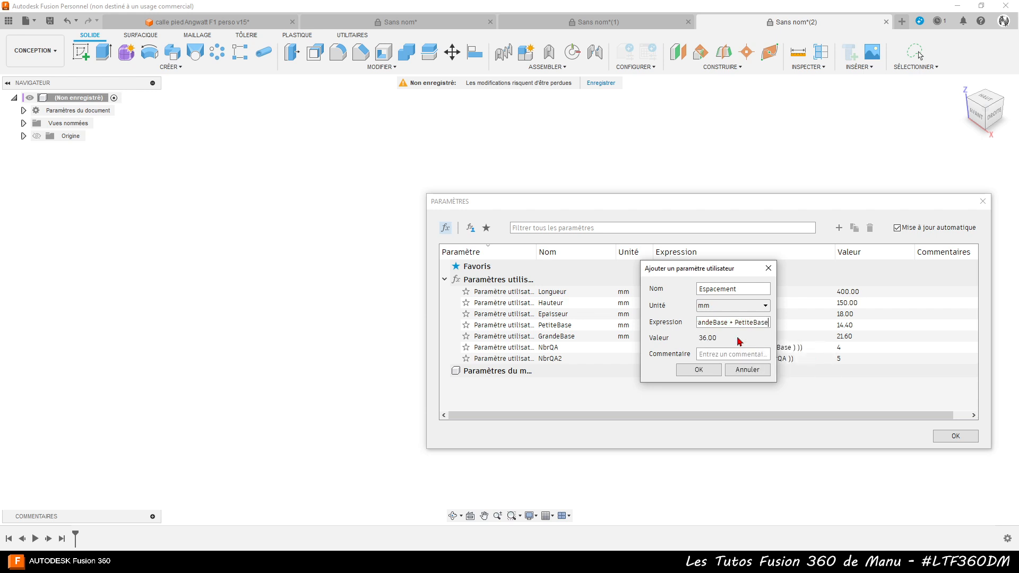
{"action": "left_click", "coordinate": [699, 369]}
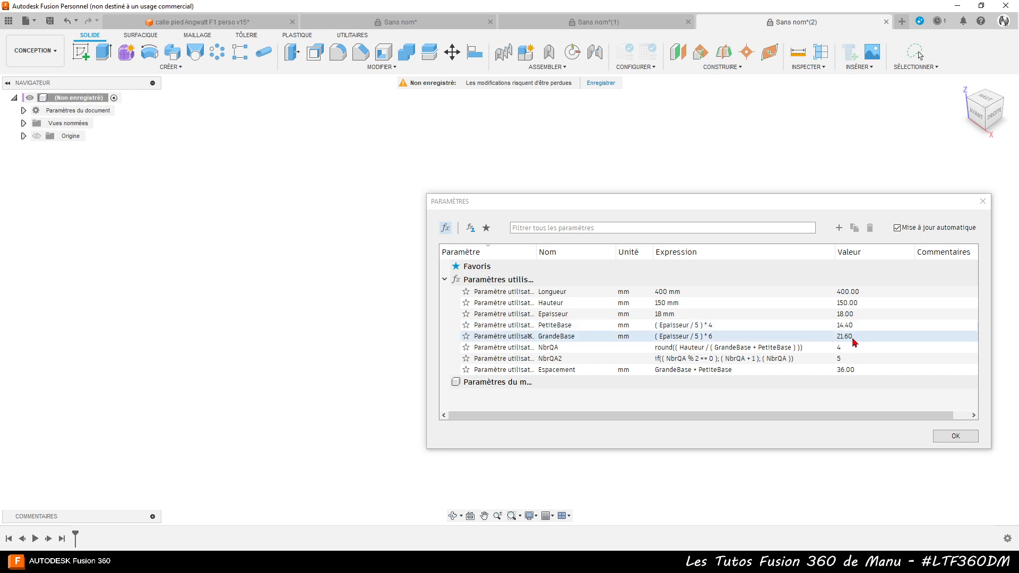
Set the Epaisseur parameter to 15 mm and close the parameters list
{"action": "left_click", "coordinate": [679, 317]}
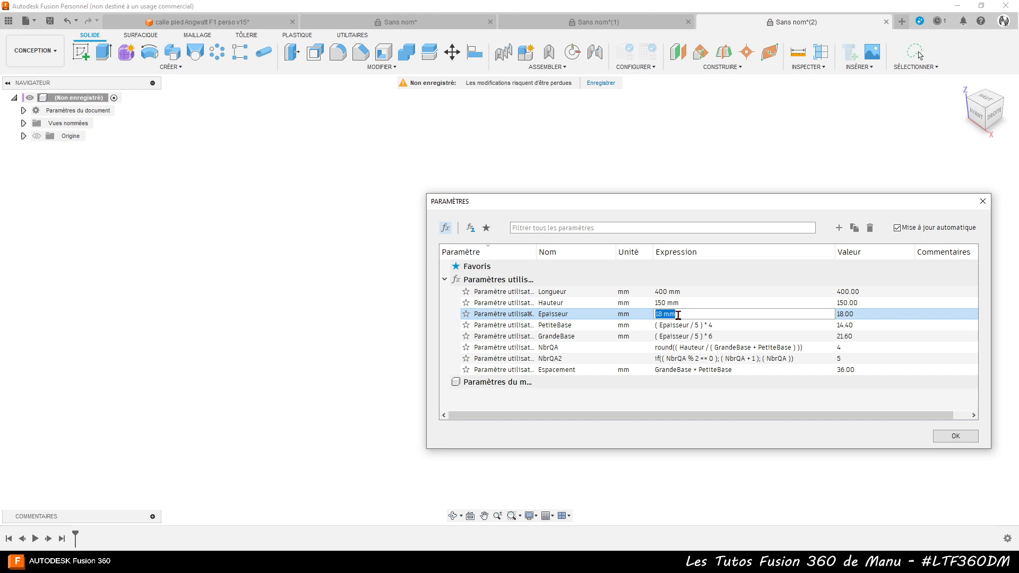
{"action": "type", "text": "15"}
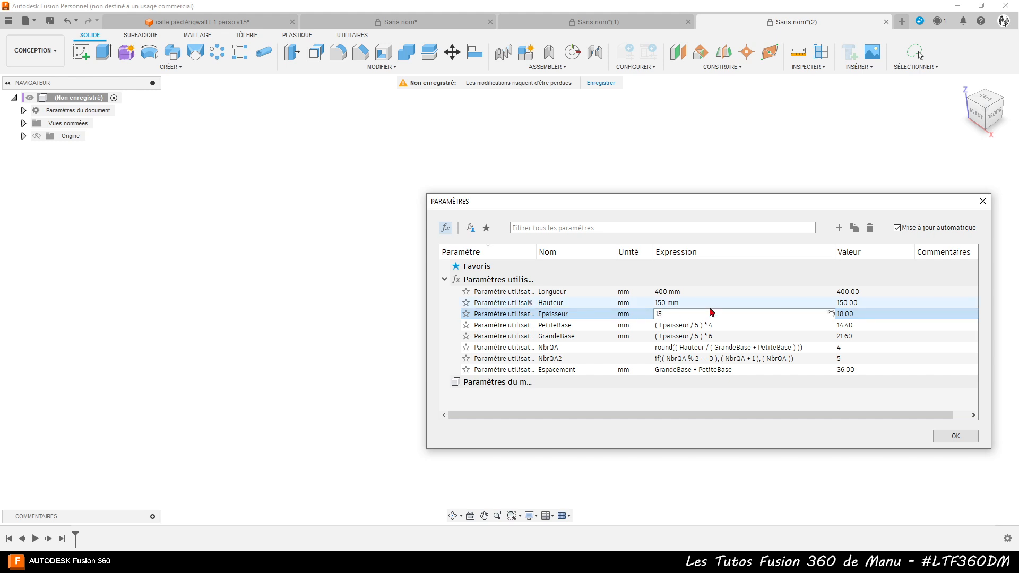
{"action": "key", "text": "Return"}
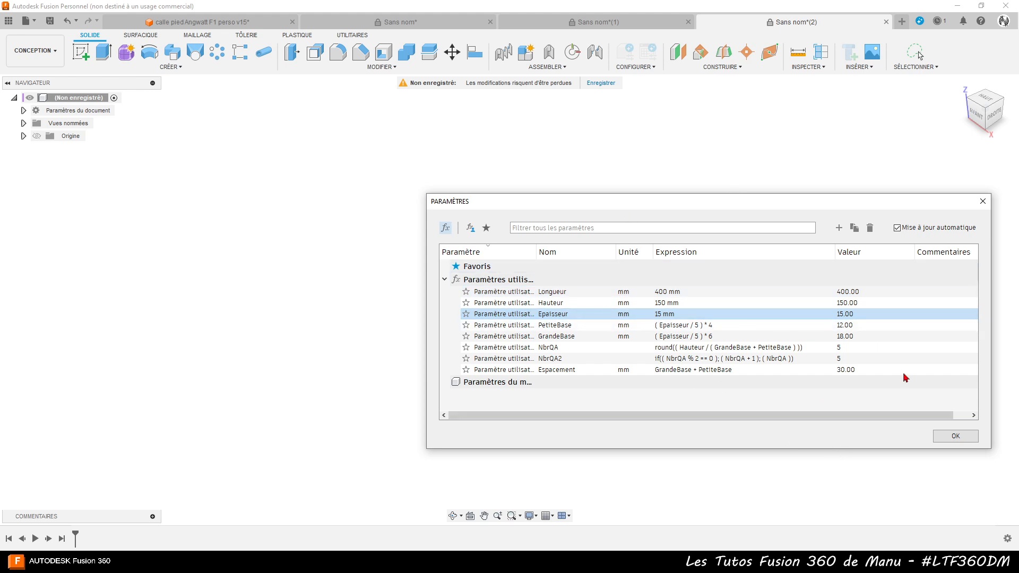
{"action": "left_click", "coordinate": [955, 436]}
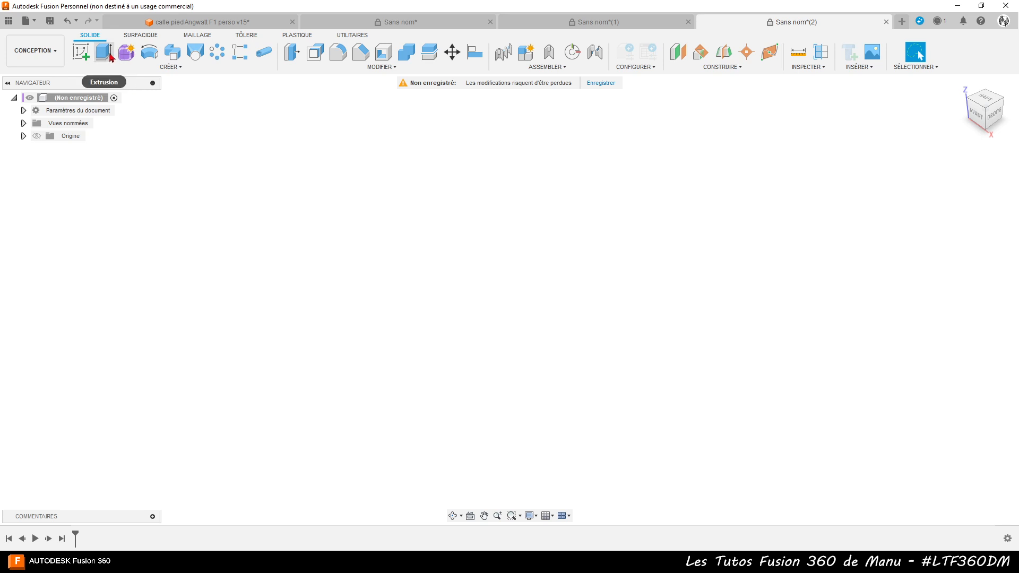
Start a sketch on the front XZ plane and draw a center rectangle at the origin, sized Longueur wide by Hauteur high
{"action": "left_click", "coordinate": [81, 53]}
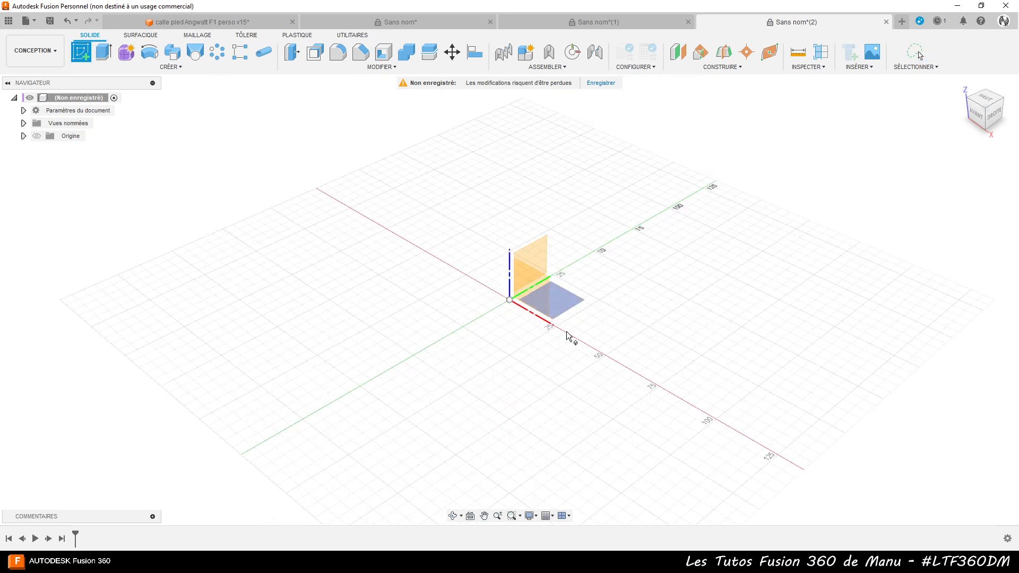
{"action": "left_click", "coordinate": [538, 295]}
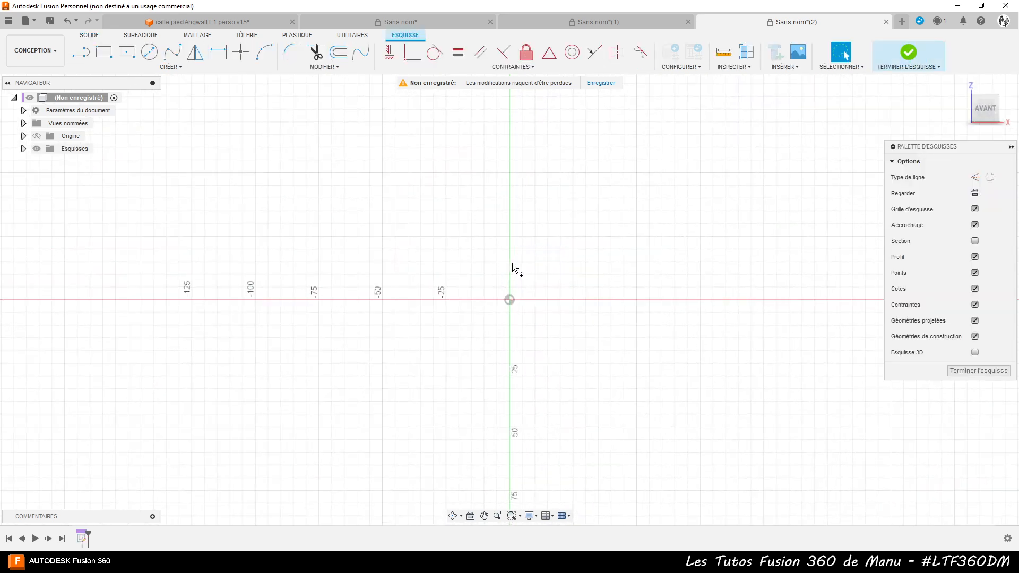
{"action": "left_click", "coordinate": [126, 53]}
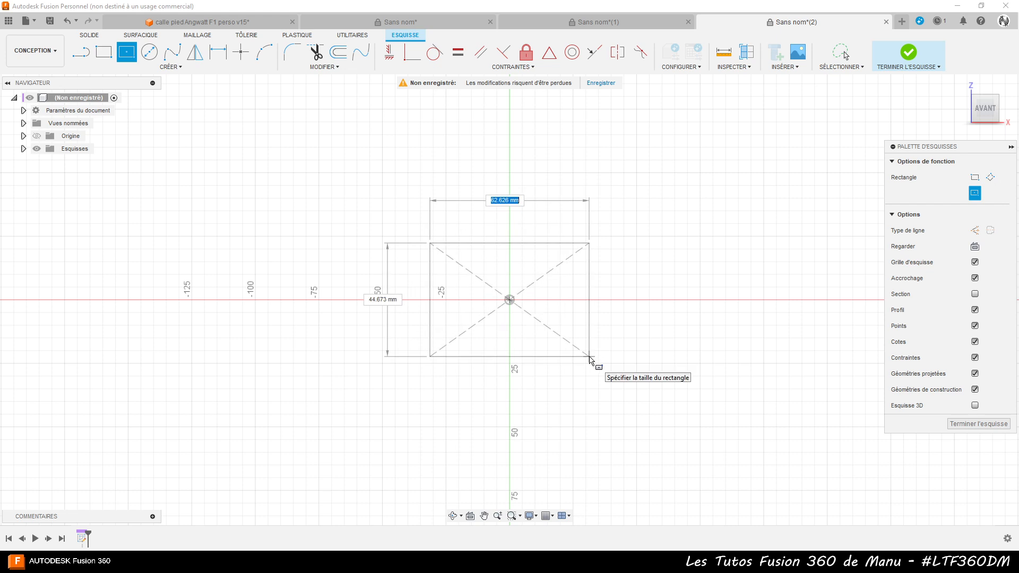
{"action": "type", "text": "l"}
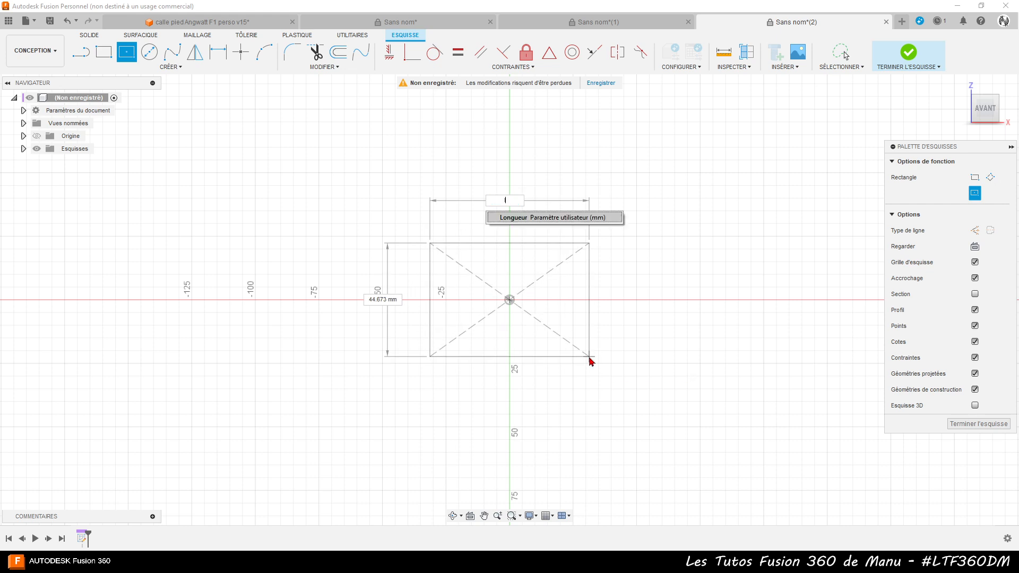
{"action": "left_click", "coordinate": [556, 218]}
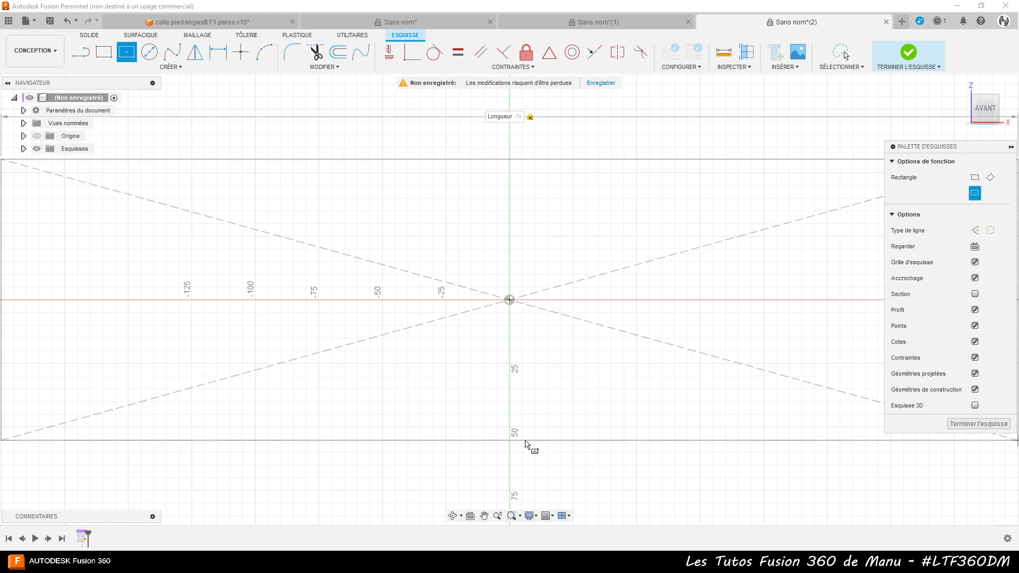
{"action": "type", "text": "h"}
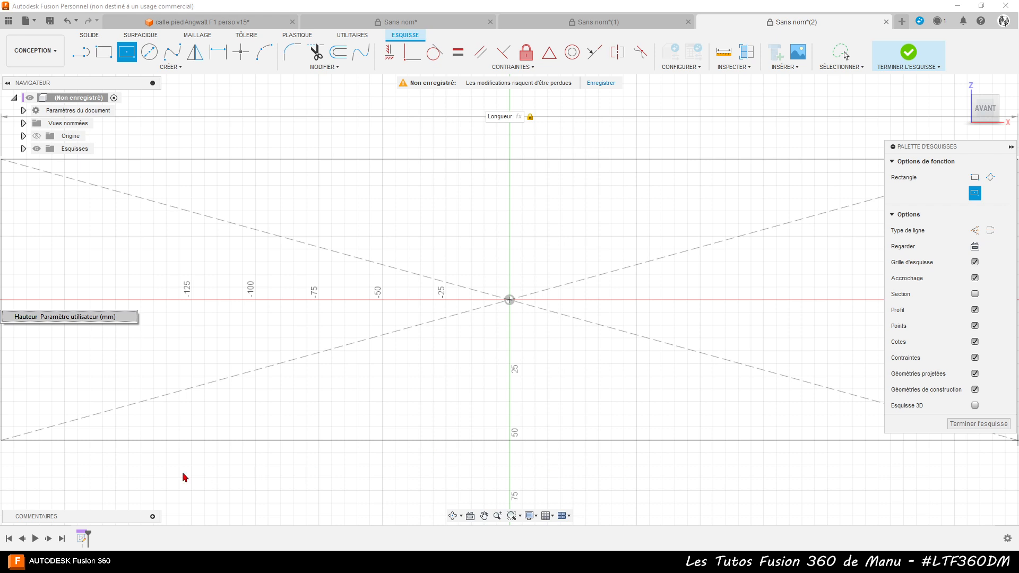
{"action": "key", "text": "Return"}
{"action": "key", "text": "Return"}
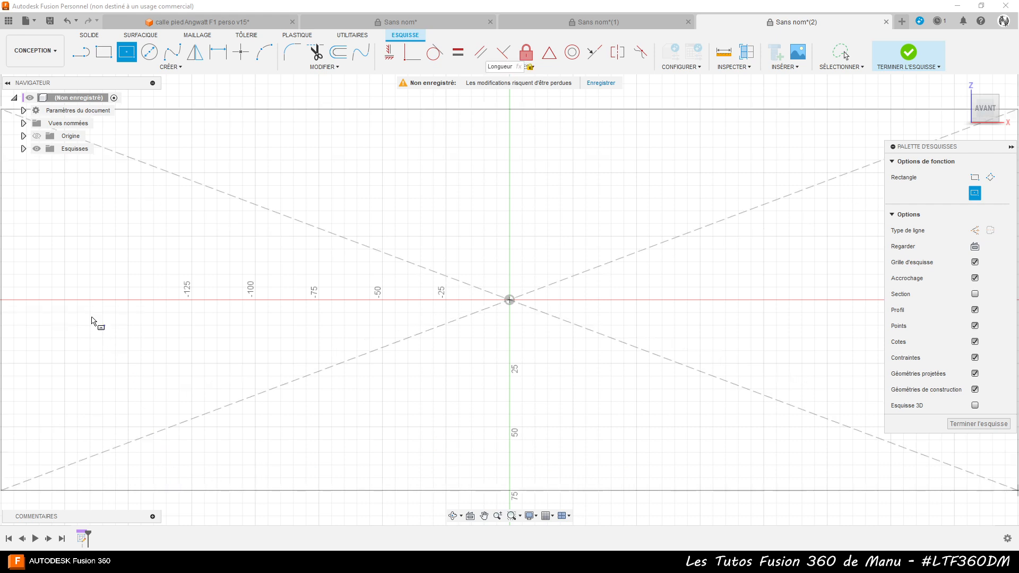
{"action": "key", "text": "Escape"}
Draw a vertical line through the rectangle's center, from the midpoint of its top edge to the midpoint of its bottom edge
{"action": "scroll", "coordinate": [210, 414], "scroll_direction": "down", "scroll_amount": 3}
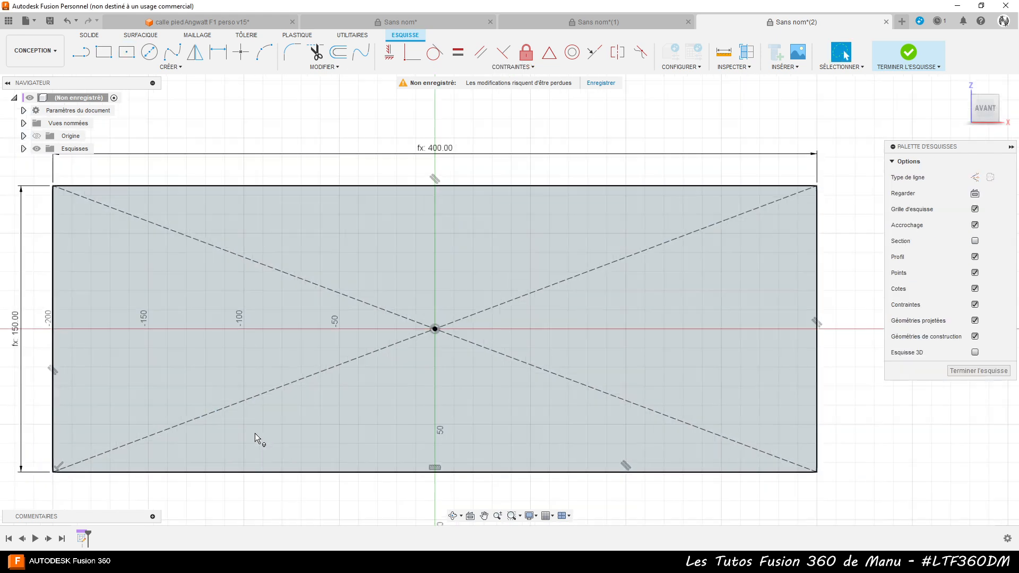
{"action": "scroll", "coordinate": [474, 324], "scroll_direction": "down", "scroll_amount": 3}
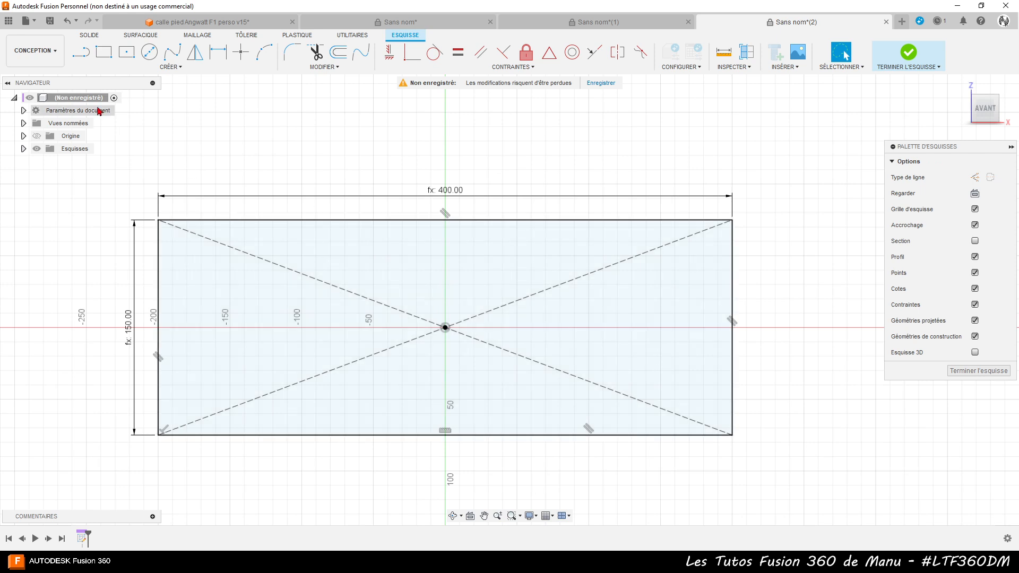
{"action": "left_click", "coordinate": [81, 52]}
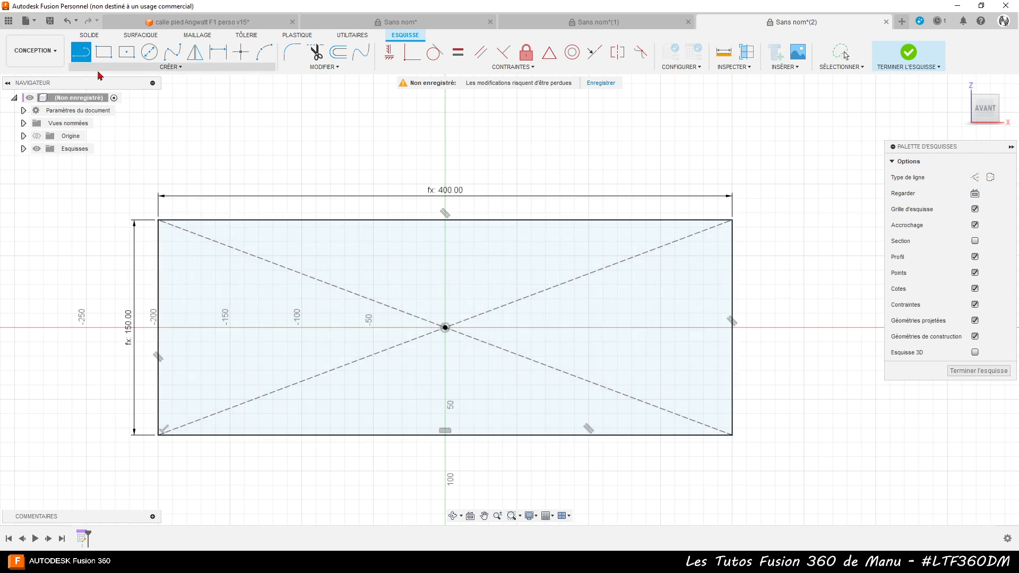
{"action": "left_click", "coordinate": [445, 225]}
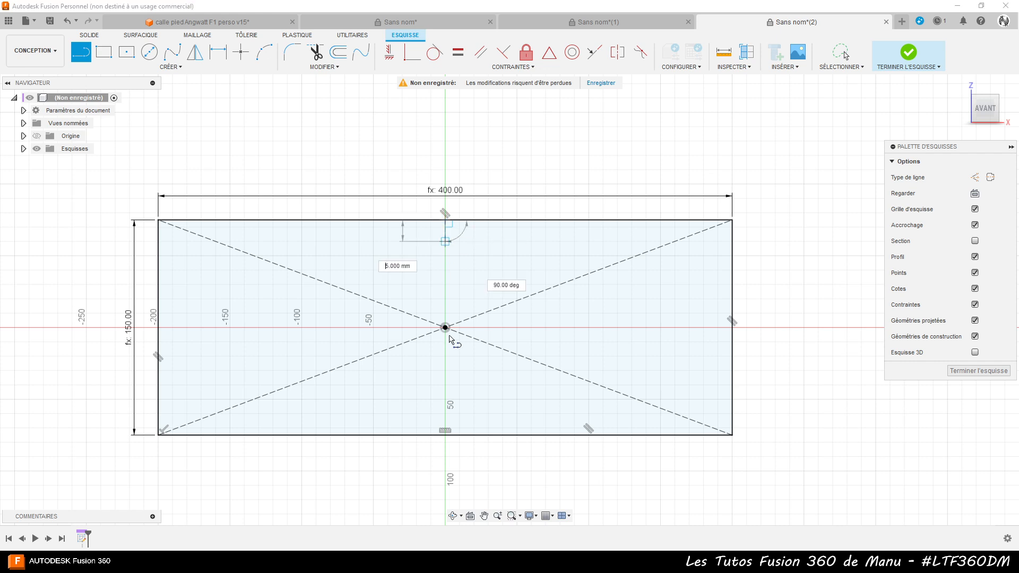
{"action": "double_click", "coordinate": [444, 439]}
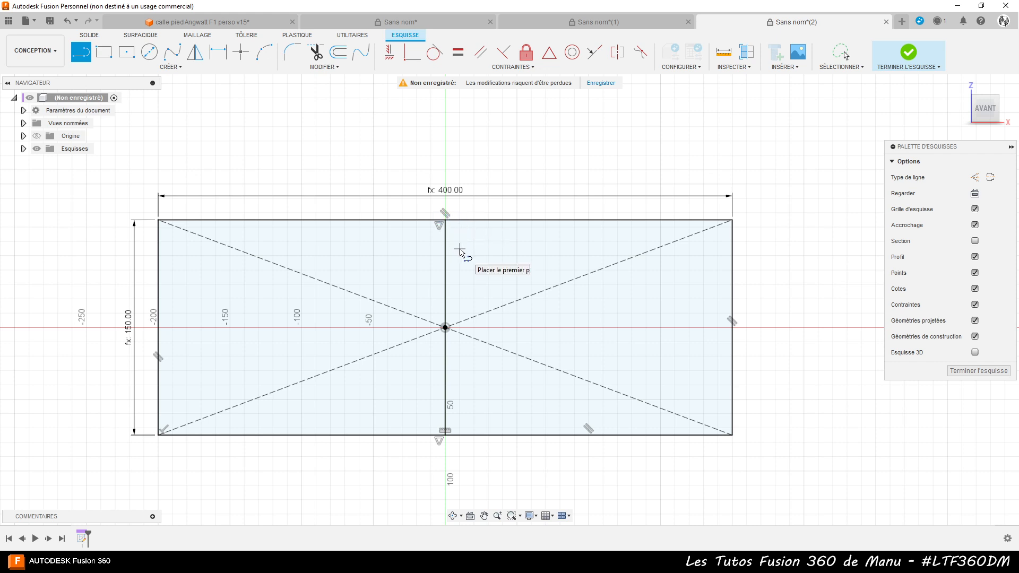
Convert the vertical line through the rectangle's center into a construction line
{"action": "key", "text": "Escape"}
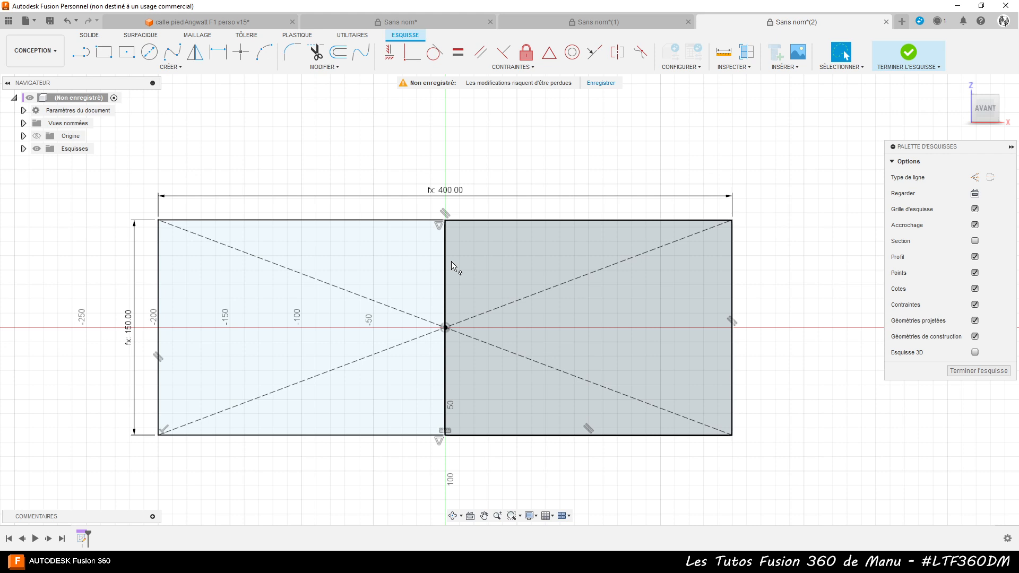
{"action": "left_click", "coordinate": [445, 263]}
{"action": "key", "text": "x"}
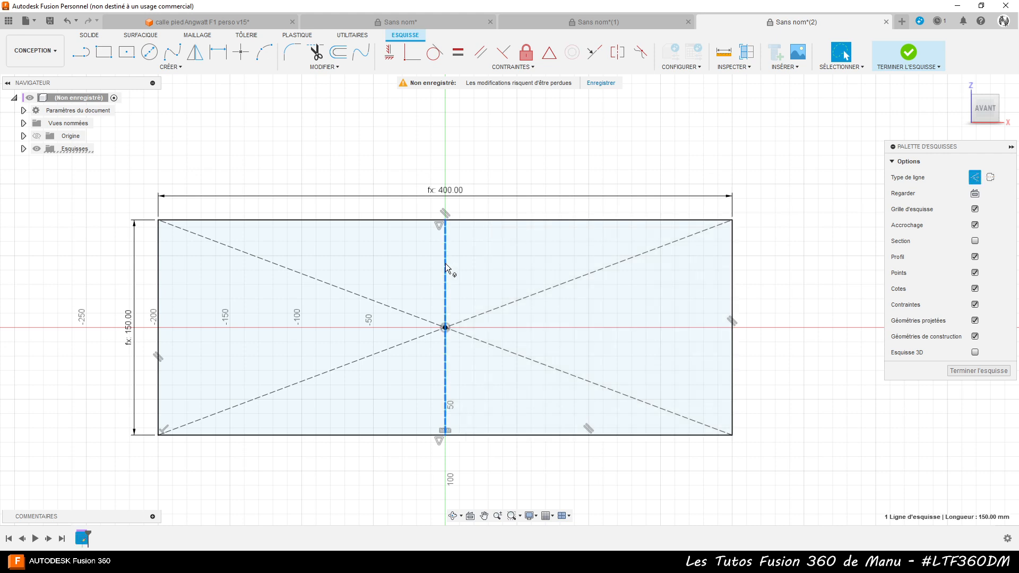
{"action": "left_click", "coordinate": [530, 152]}
Draw two vertical lines from the rectangle's top edge to its bottom edge, one about 10 mm to each side of the centerline
{"action": "scroll", "coordinate": [403, 274], "scroll_direction": "up", "scroll_amount": 2}
{"action": "scroll", "coordinate": [403, 274], "scroll_direction": "up", "scroll_amount": 1}
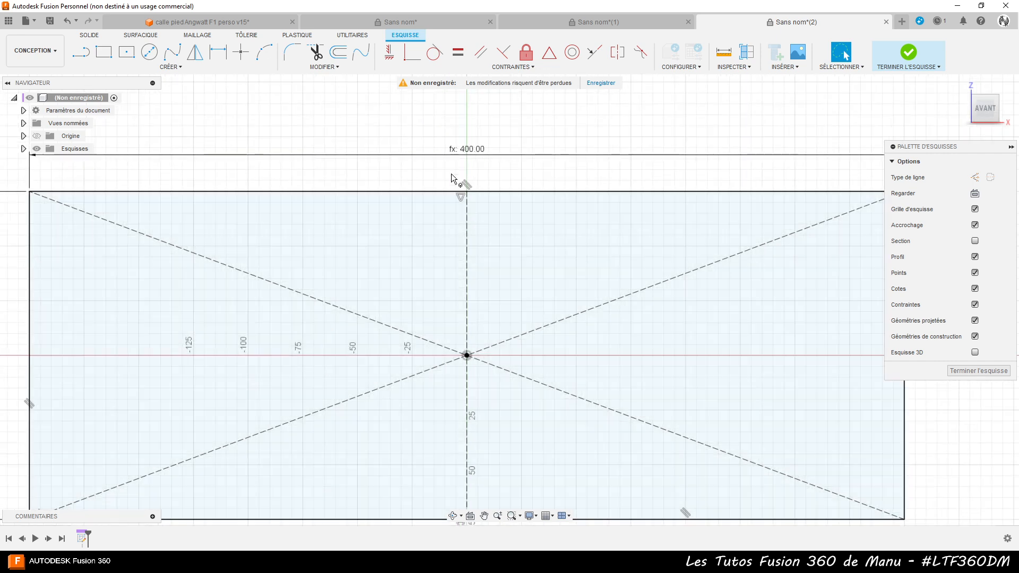
{"action": "left_click", "coordinate": [81, 51]}
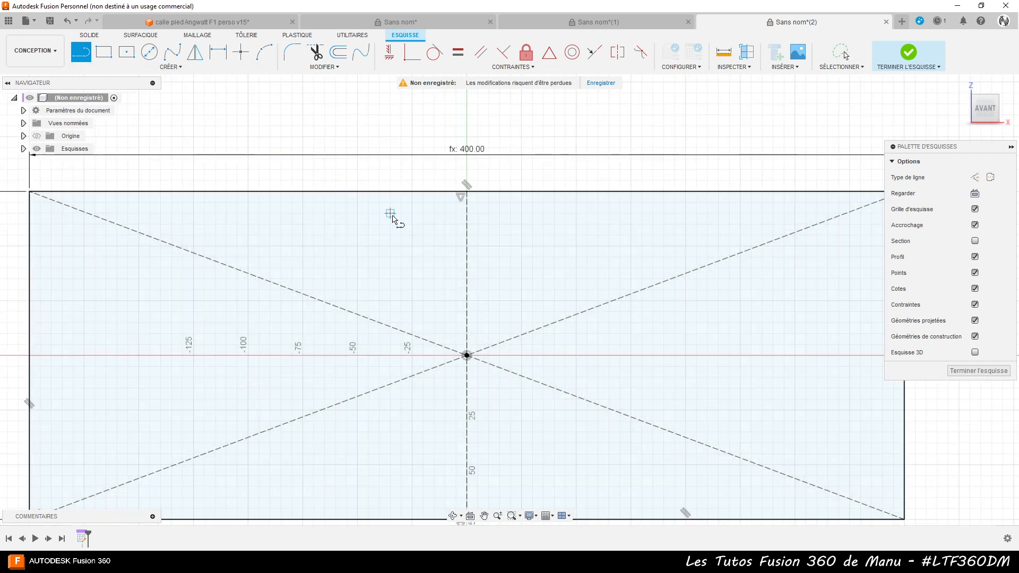
{"action": "left_click", "coordinate": [445, 192]}
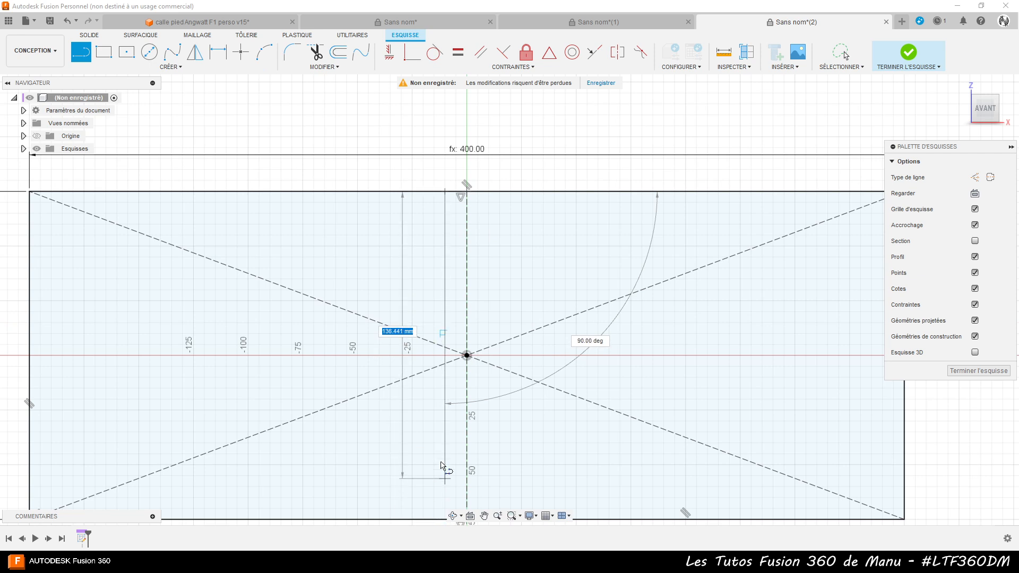
{"action": "scroll", "coordinate": [434, 465], "scroll_direction": "down", "scroll_amount": 1}
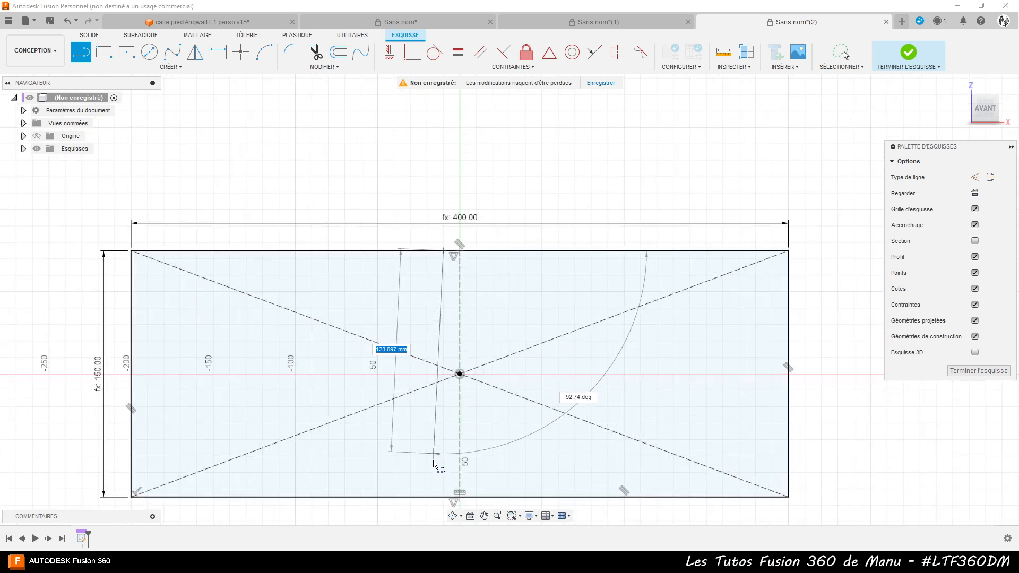
{"action": "double_click", "coordinate": [444, 498]}
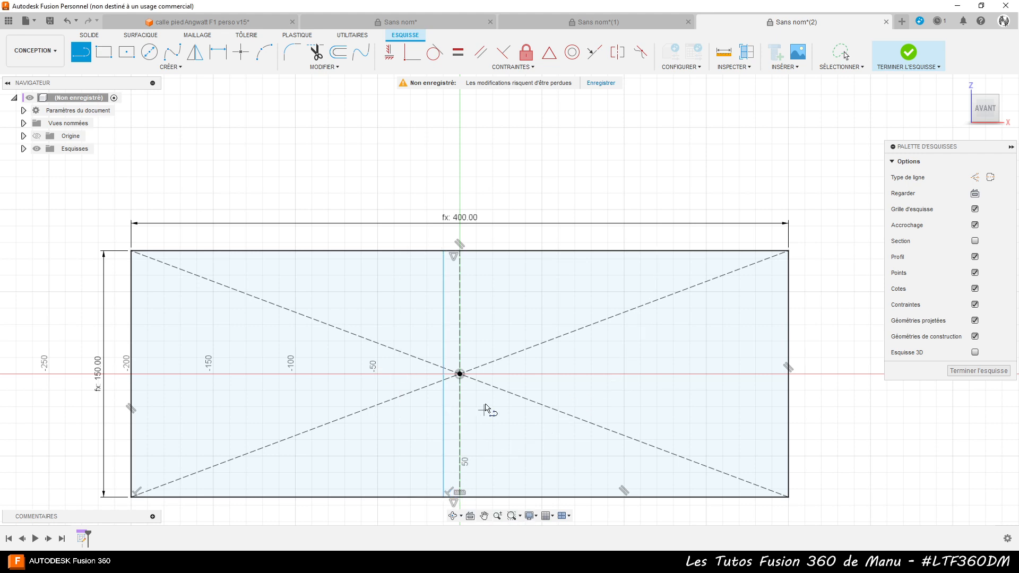
{"action": "left_click", "coordinate": [478, 252]}
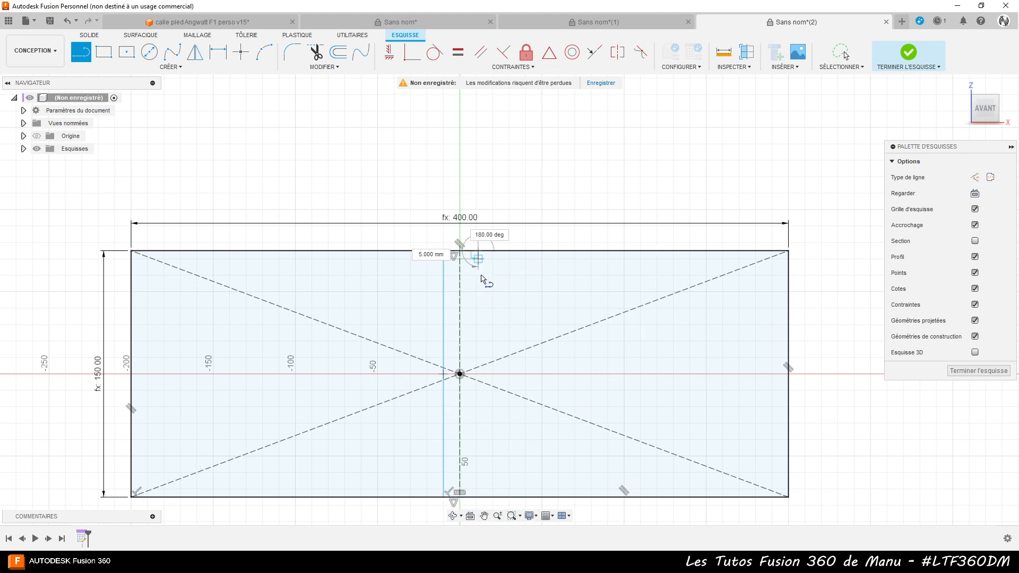
{"action": "double_click", "coordinate": [482, 497]}
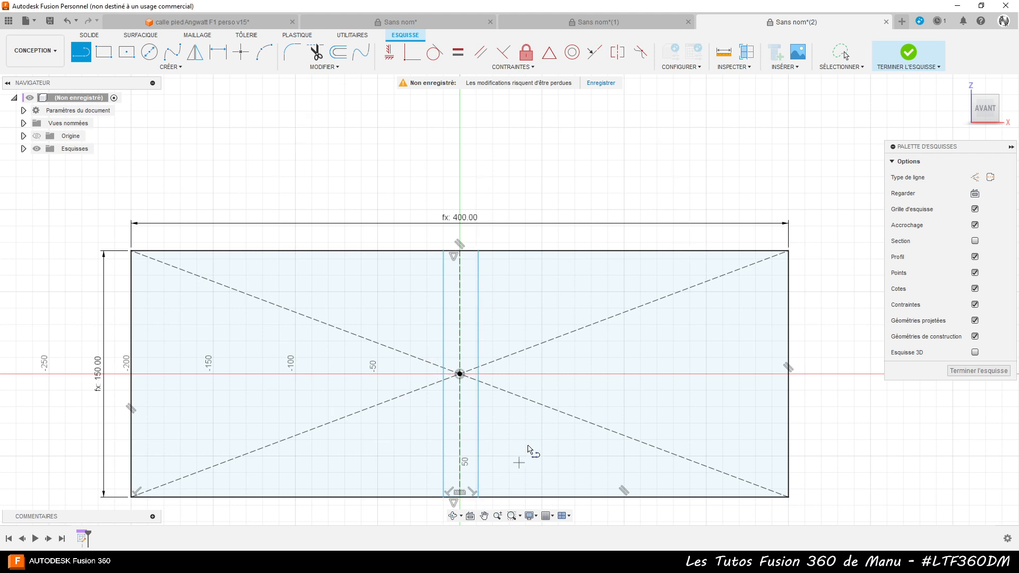
Apply a symmetry constraint to the two vertical lines about the construction centerline
{"action": "left_click", "coordinate": [622, 59]}
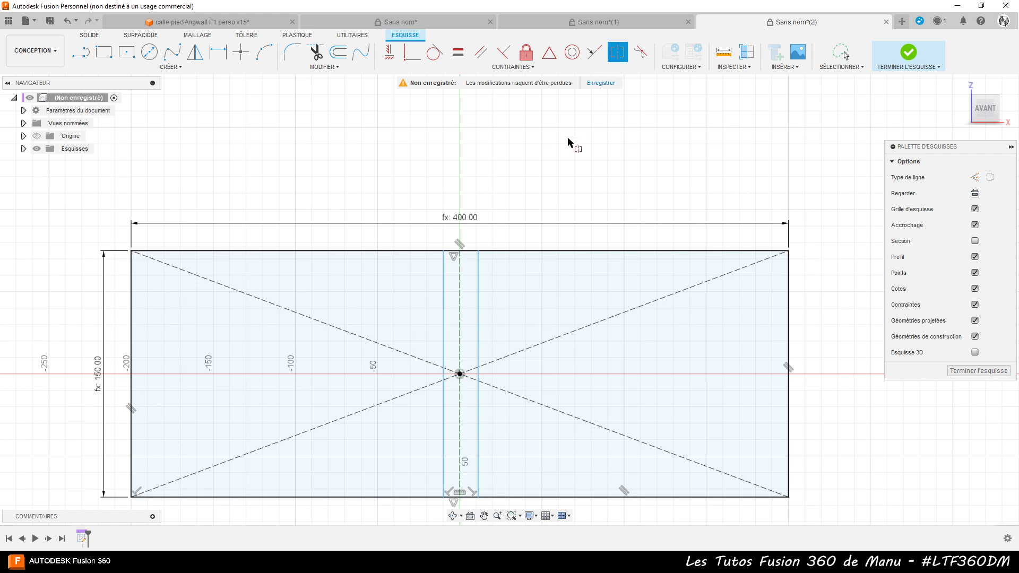
{"action": "left_click", "coordinate": [444, 293]}
{"action": "left_click", "coordinate": [478, 287]}
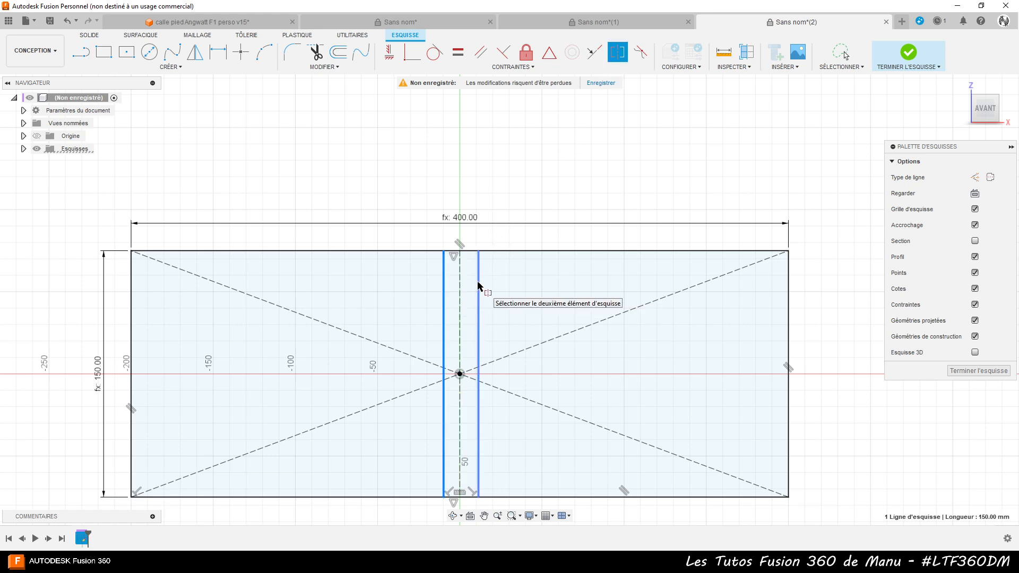
{"action": "left_click", "coordinate": [460, 287]}
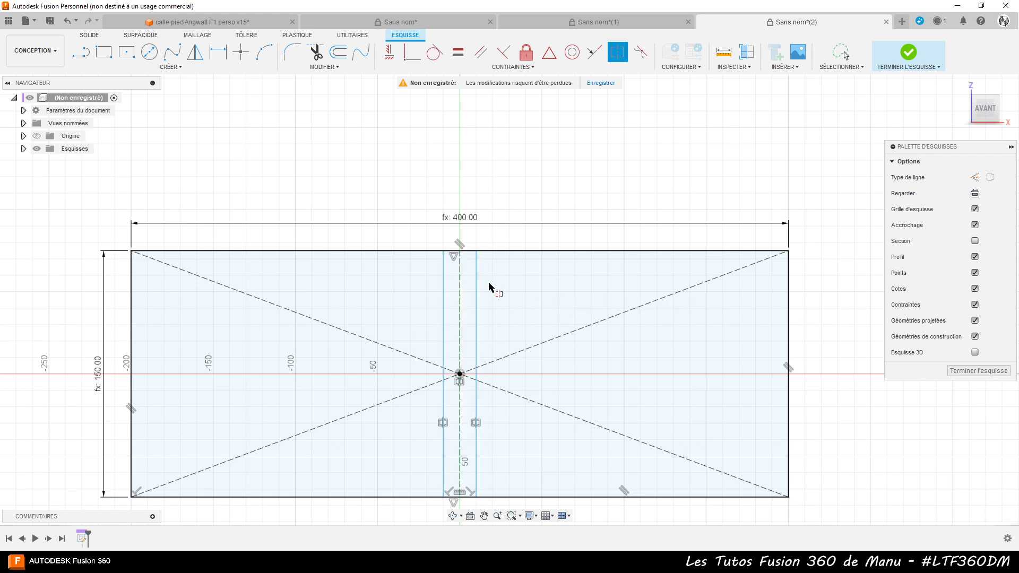
Dimension the distance between the two vertical lines with the Epaisseur parameter and finish the sketch
{"action": "key", "text": "d"}
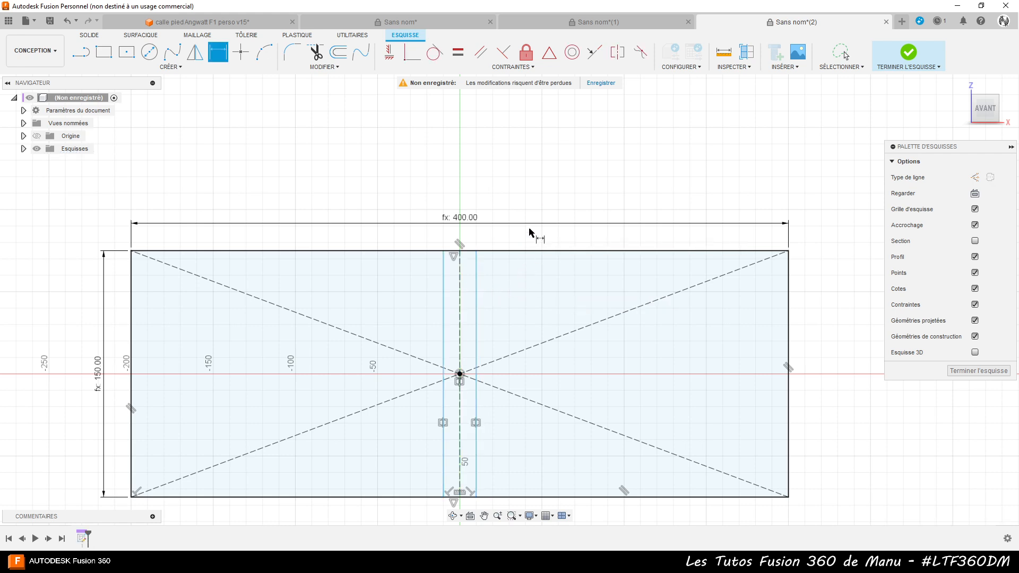
{"action": "left_click", "coordinate": [444, 289]}
{"action": "left_click", "coordinate": [476, 283]}
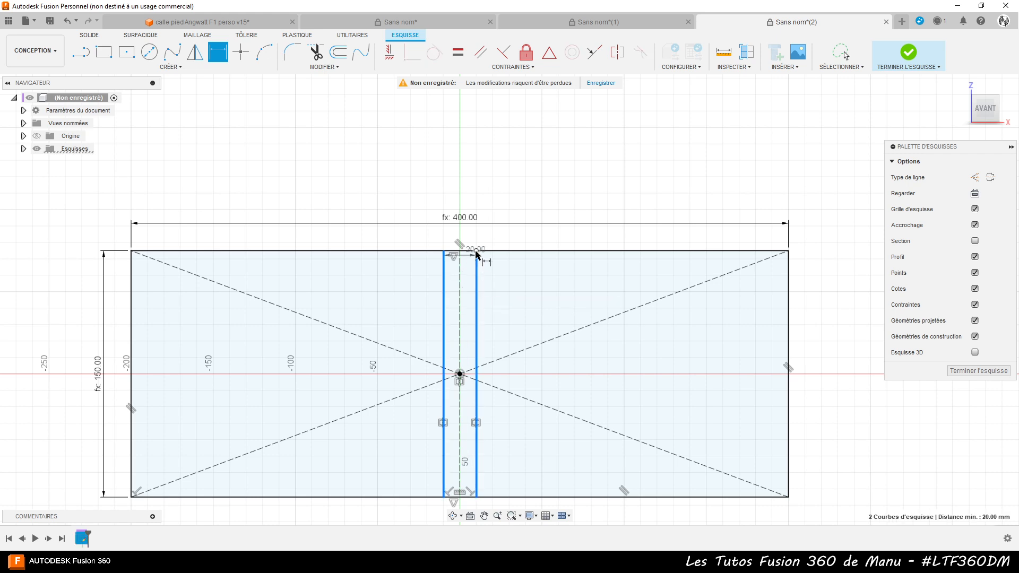
{"action": "left_click", "coordinate": [474, 240]}
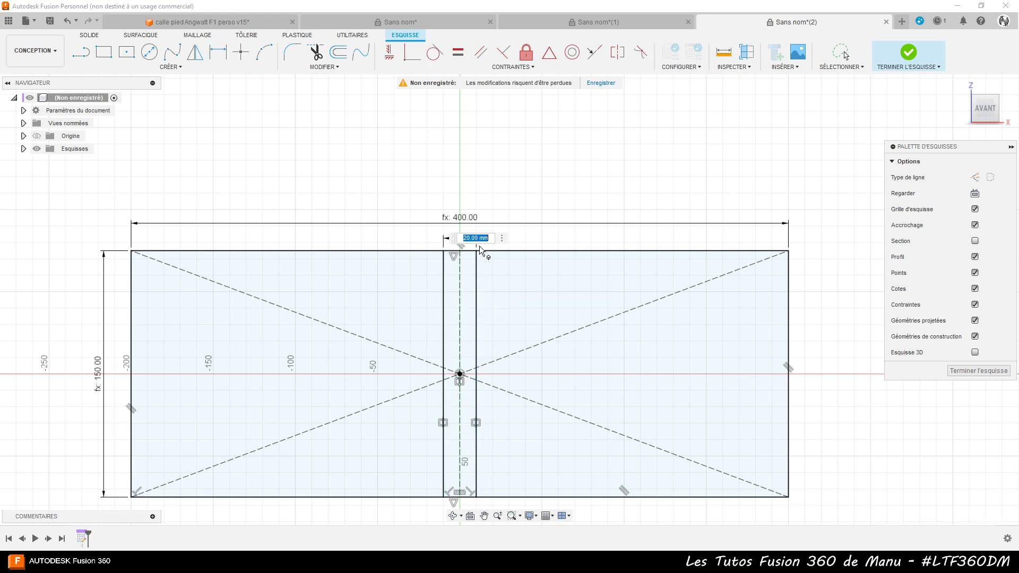
{"action": "type", "text": "e"}
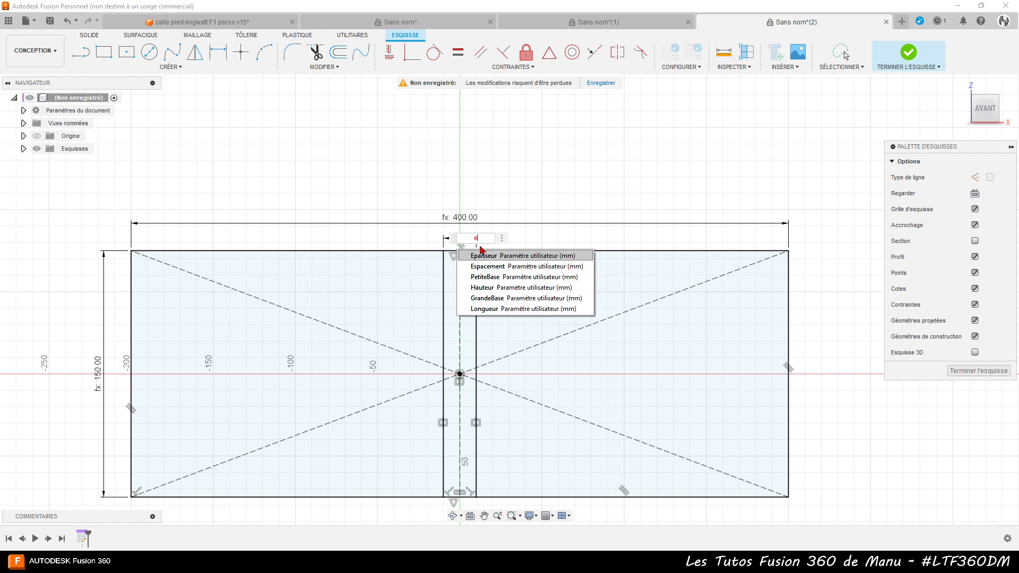
{"action": "left_click", "coordinate": [486, 259]}
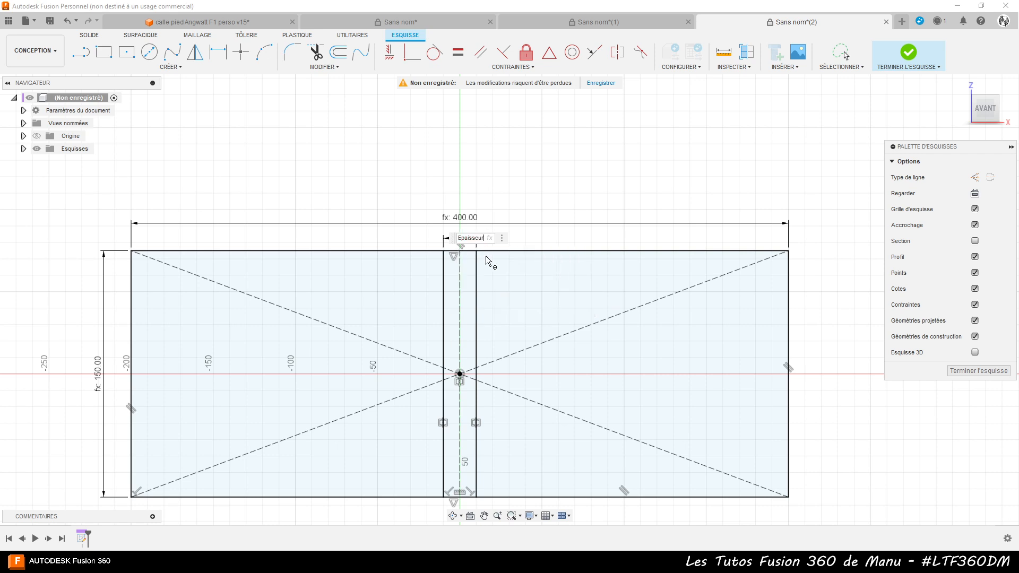
{"action": "key", "text": "Return"}
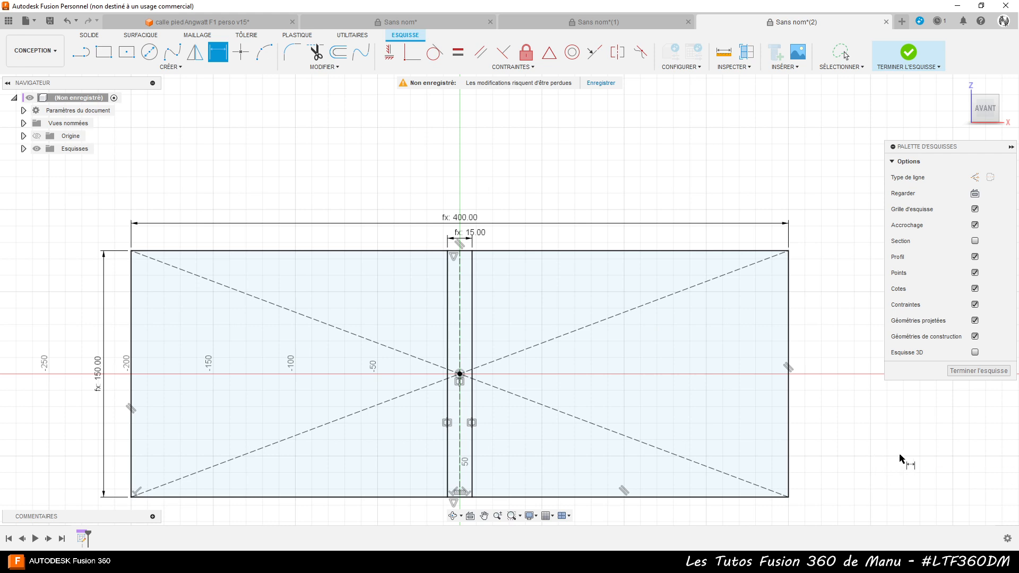
{"action": "left_click", "coordinate": [978, 371]}
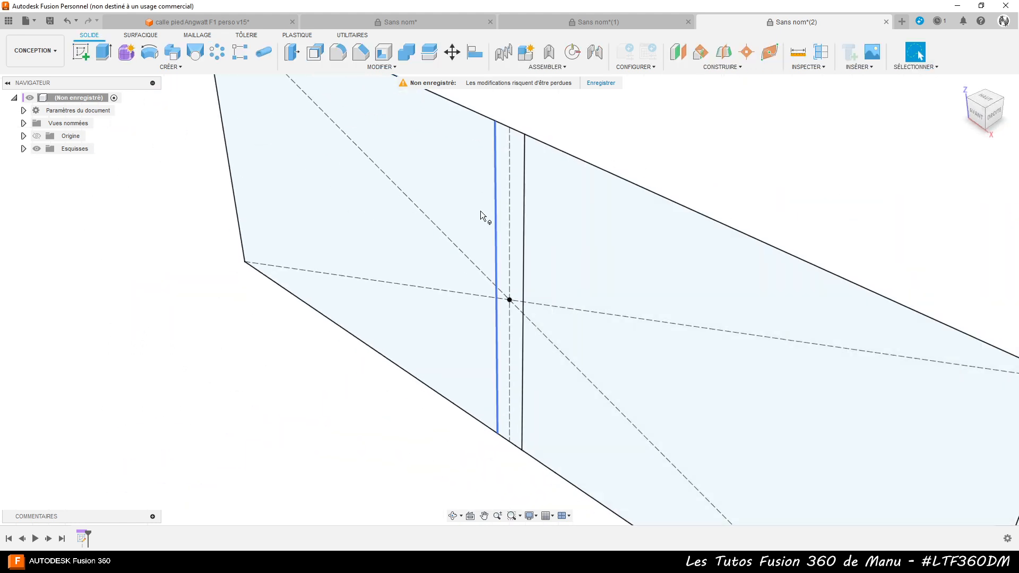
Extrude the large profile left of the central strip by the Epaisseur parameter as a new body
{"action": "left_click", "coordinate": [104, 52]}
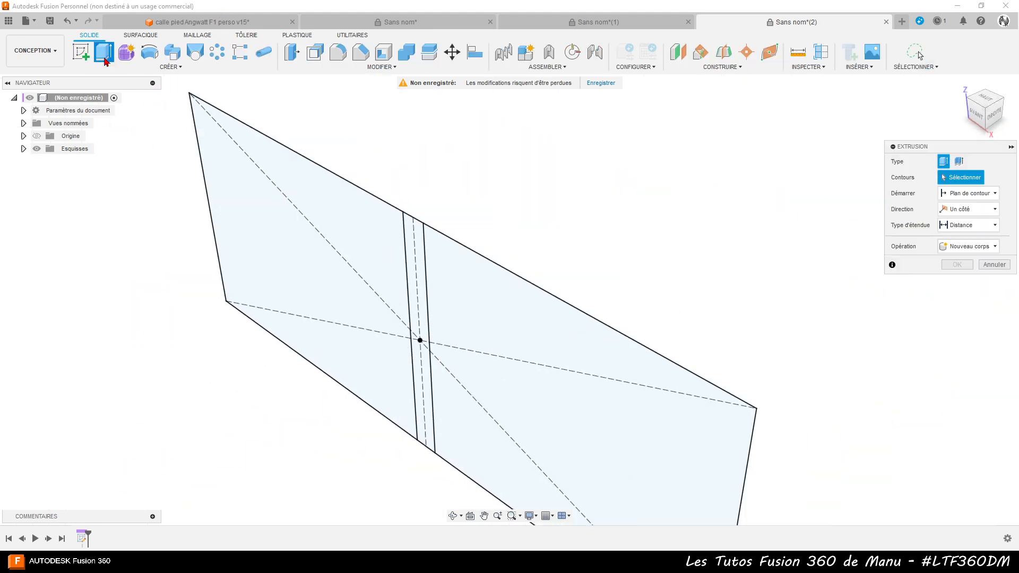
{"action": "left_click", "coordinate": [291, 240]}
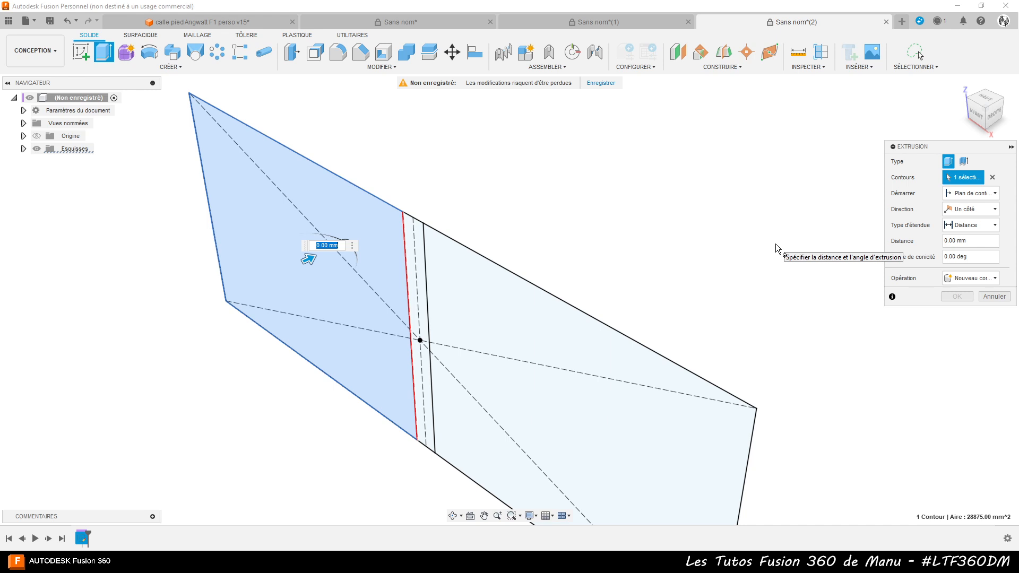
{"action": "type", "text": "ep"}
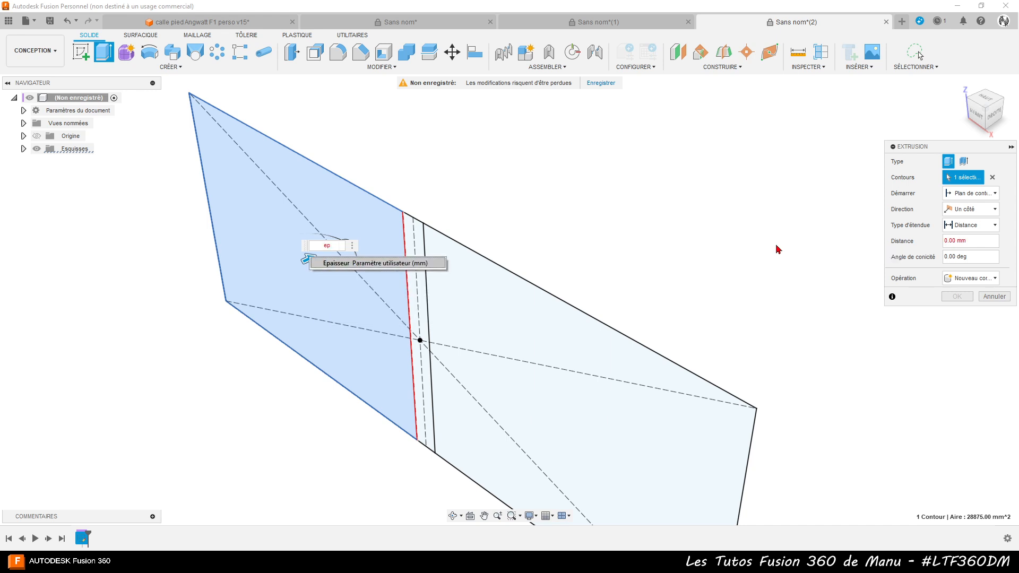
{"action": "left_click", "coordinate": [337, 265]}
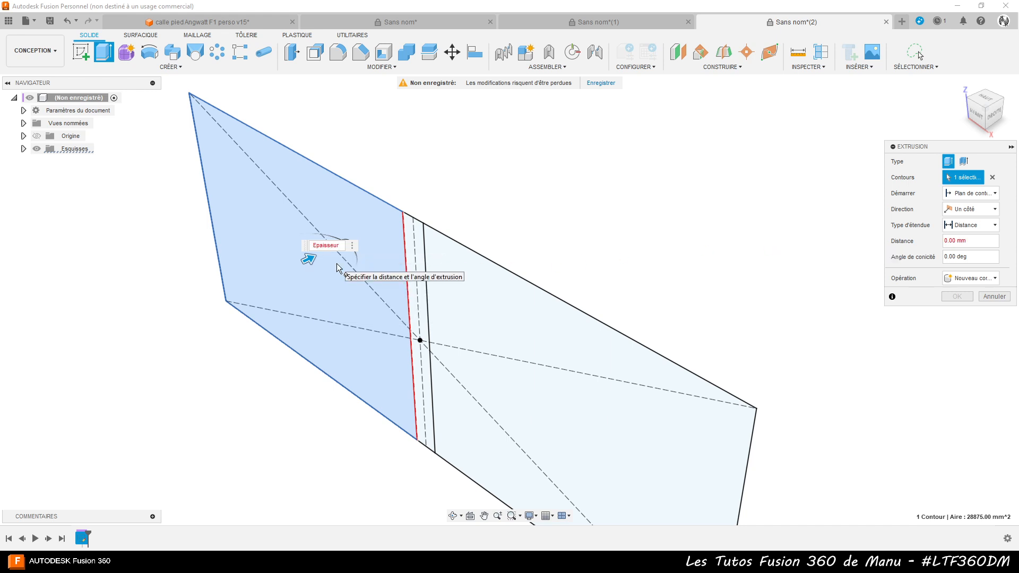
{"action": "key", "text": "Return"}
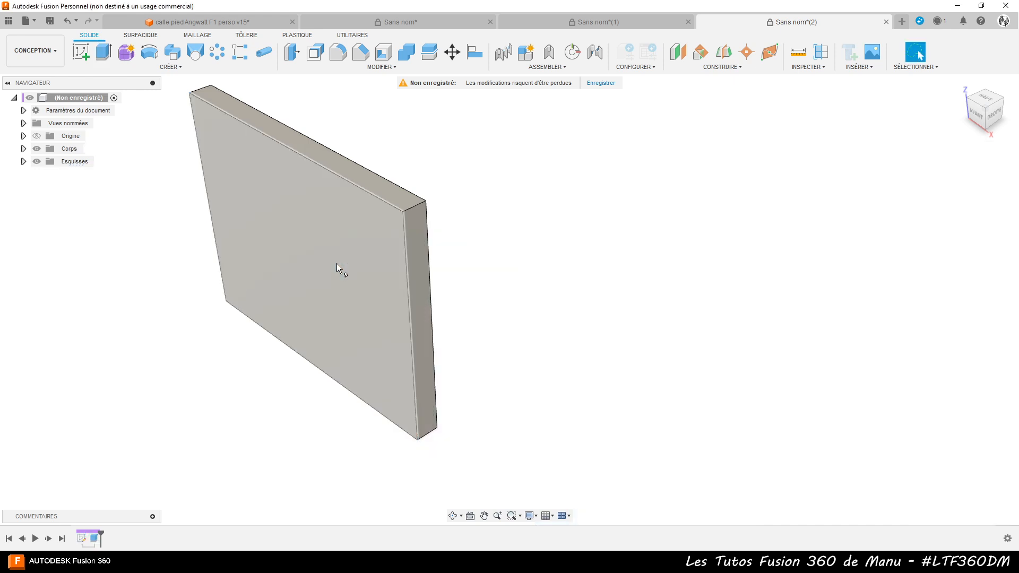
Redisplay Esquisse1, extrude the central strip and right-hand profiles by Epaisseur as a new body, and hide the sketch again
{"action": "left_click", "coordinate": [24, 162]}
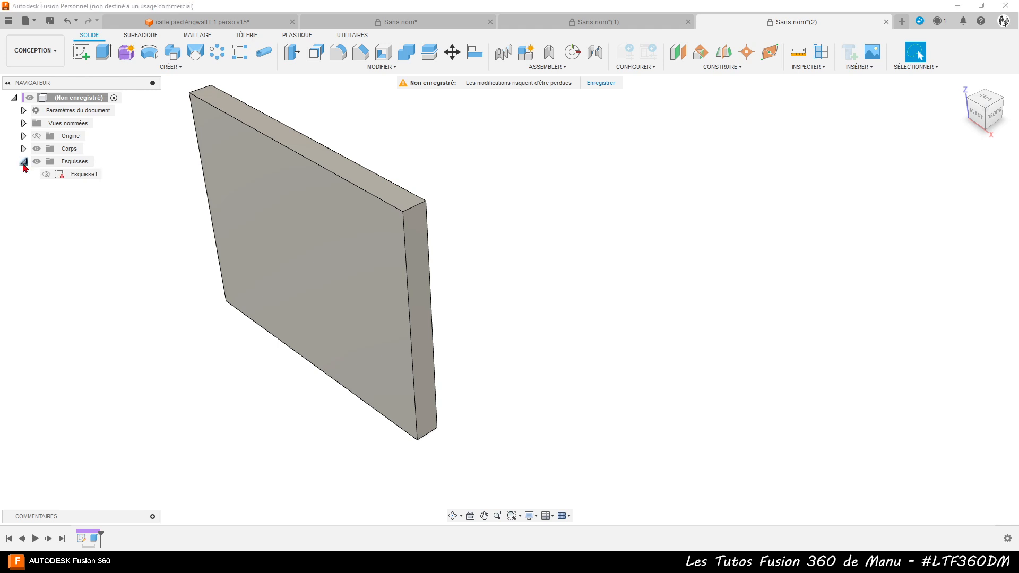
{"action": "left_click", "coordinate": [75, 174]}
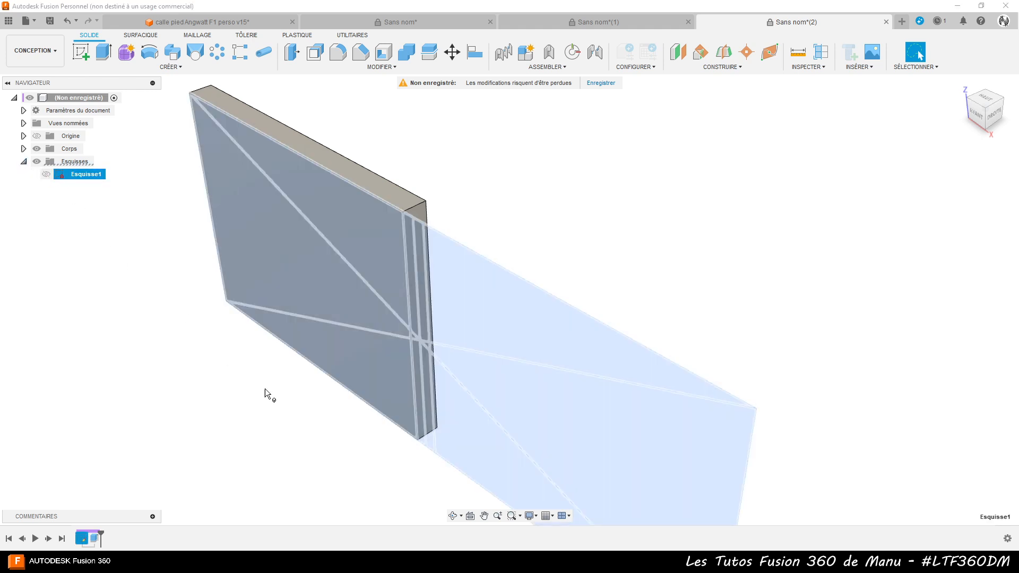
{"action": "key", "text": "e"}
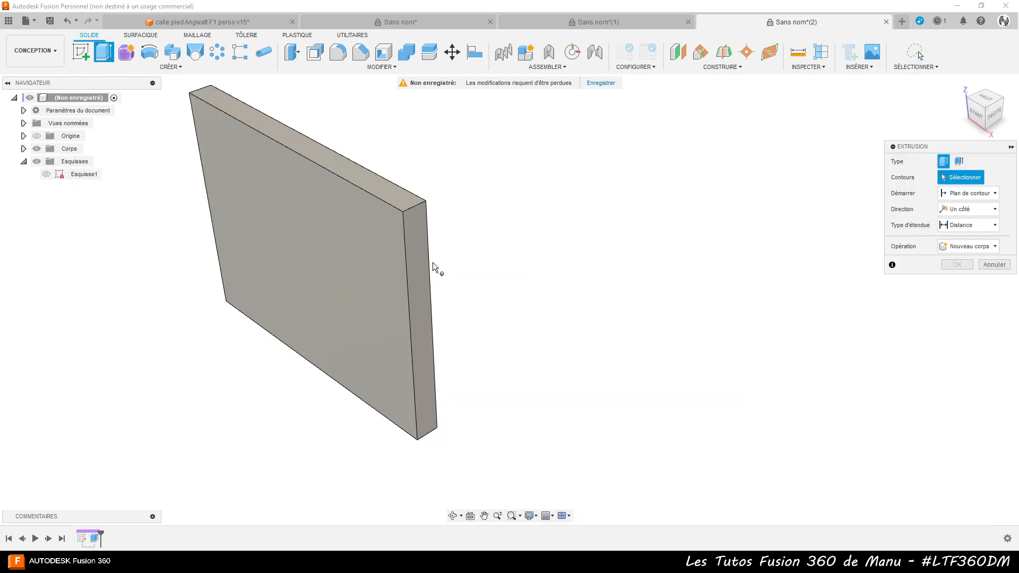
{"action": "left_click", "coordinate": [47, 174]}
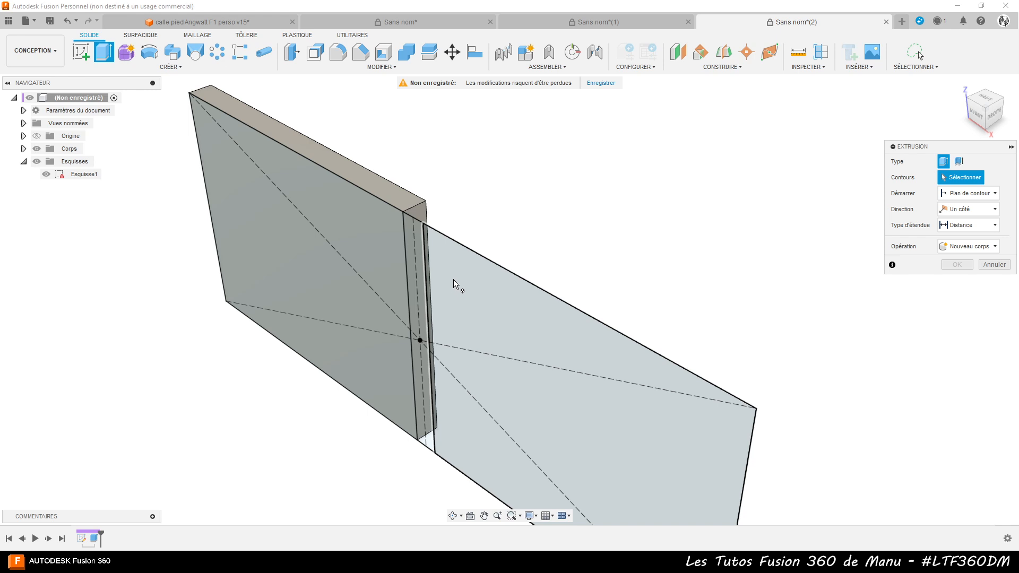
{"action": "left_click", "coordinate": [416, 250]}
{"action": "left_click", "coordinate": [451, 289]}
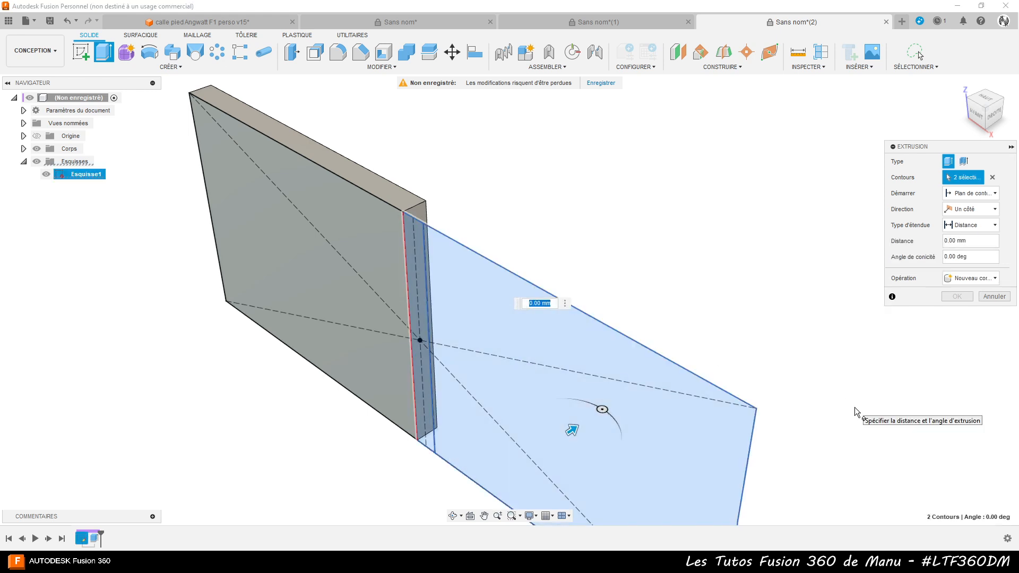
{"action": "type", "text": "ep"}
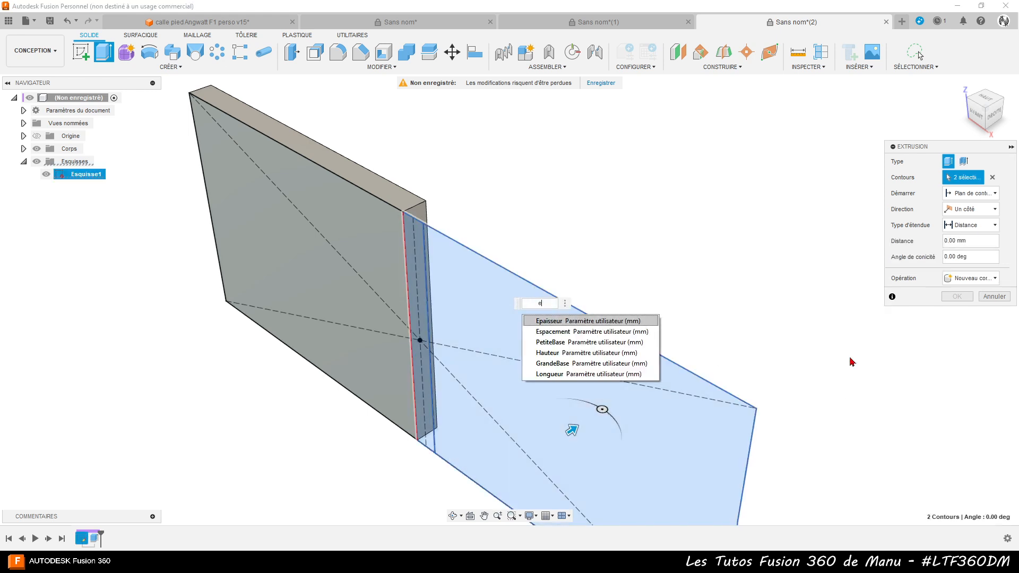
{"action": "left_click", "coordinate": [579, 321]}
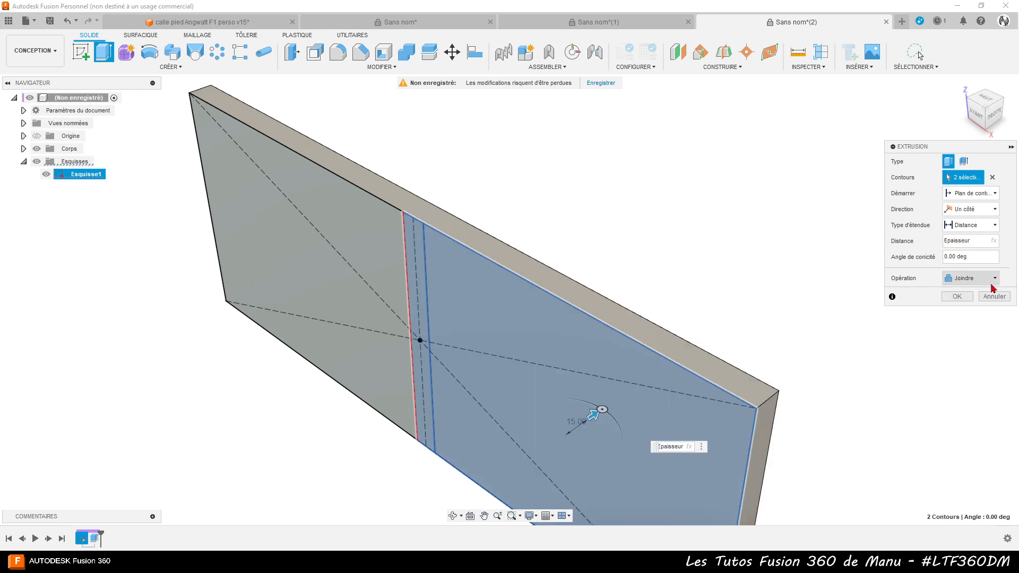
{"action": "left_click", "coordinate": [992, 281]}
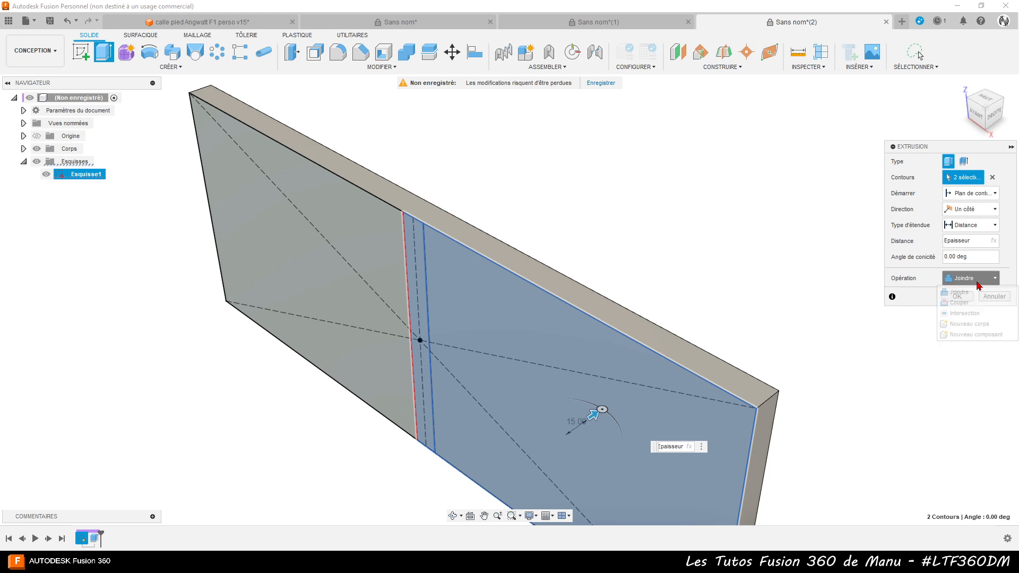
{"action": "left_click", "coordinate": [967, 325]}
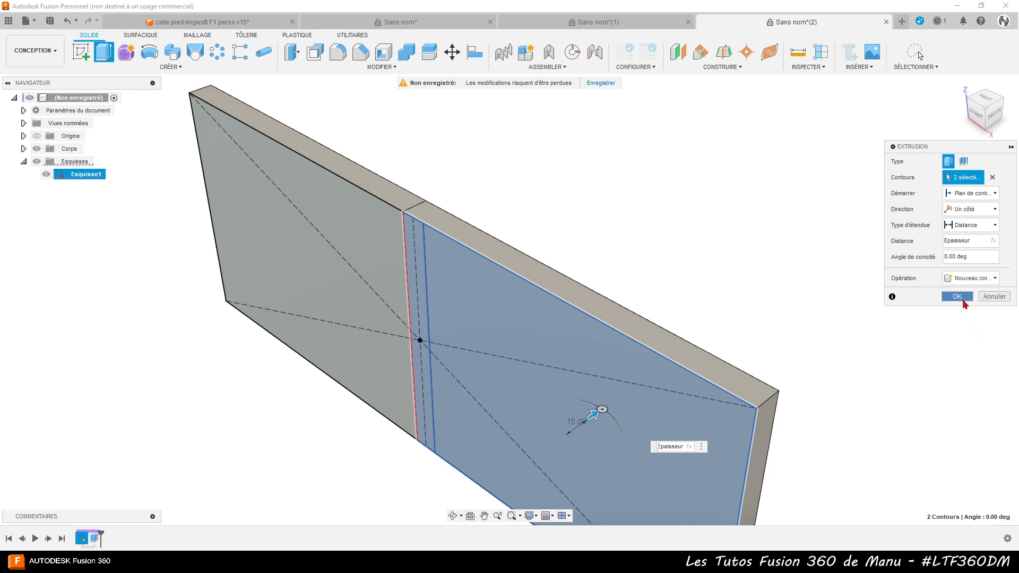
{"action": "left_click", "coordinate": [958, 296]}
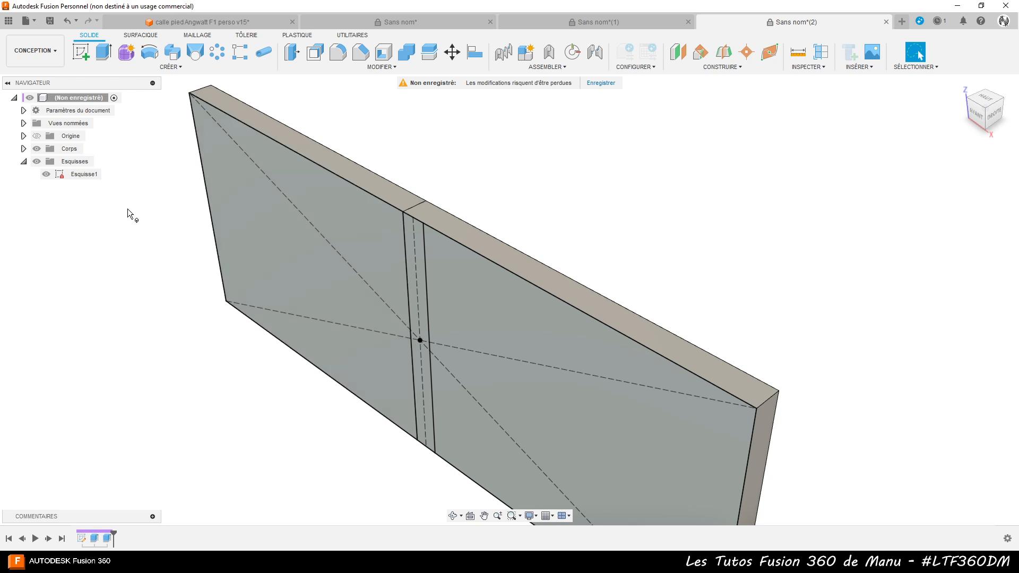
{"action": "left_click", "coordinate": [48, 177]}
{"action": "left_click", "coordinate": [46, 175]}
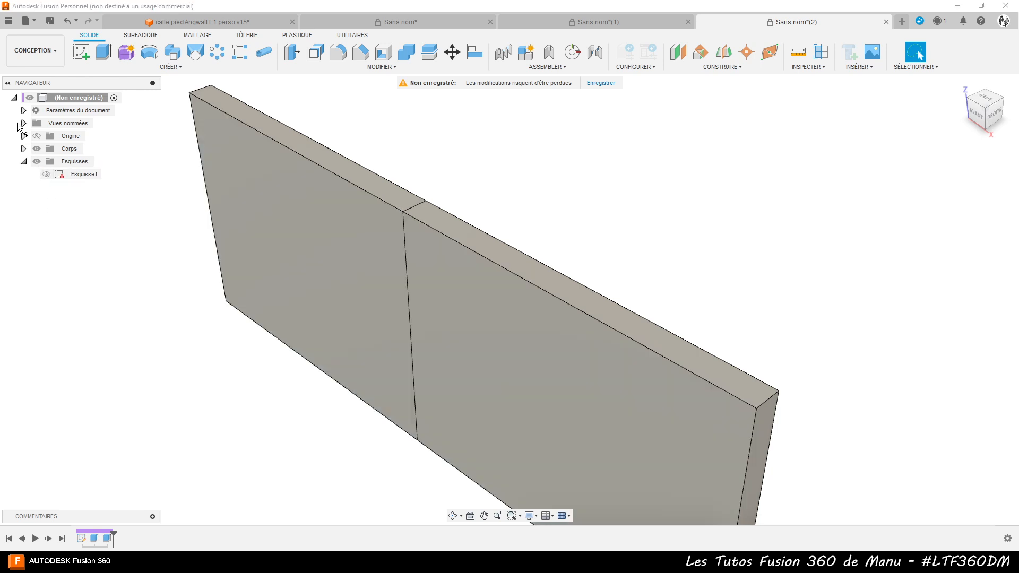
Hide the Corps2 body and create a new sketch on the front face of Corps1
{"action": "left_click", "coordinate": [23, 149]}
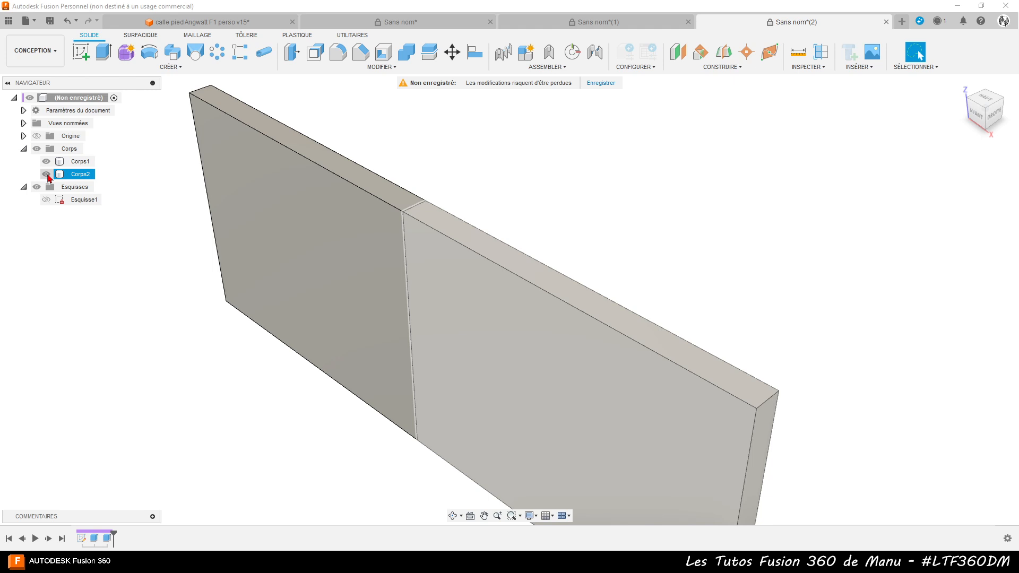
{"action": "left_click", "coordinate": [46, 174]}
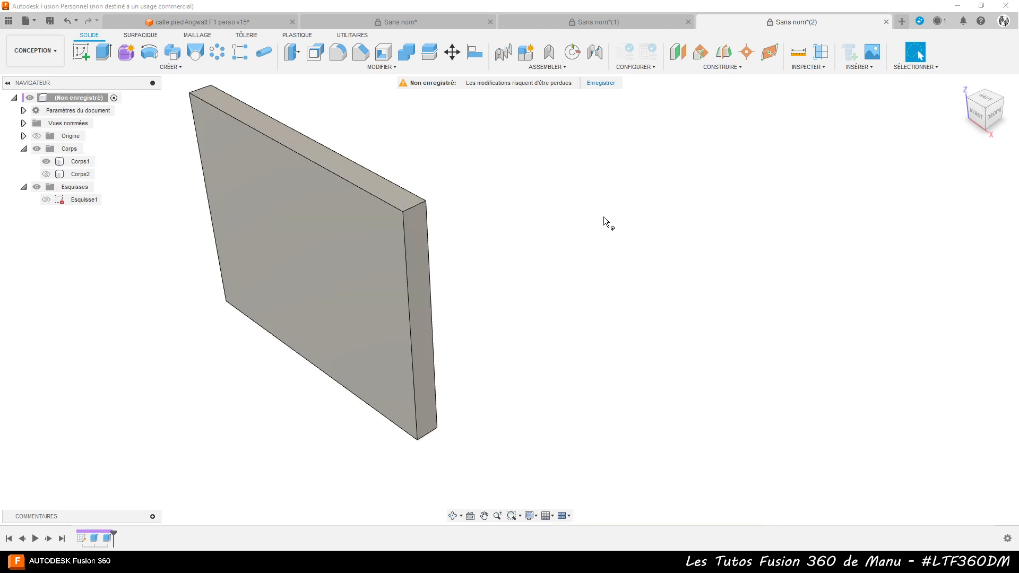
{"action": "left_click", "coordinate": [365, 253]}
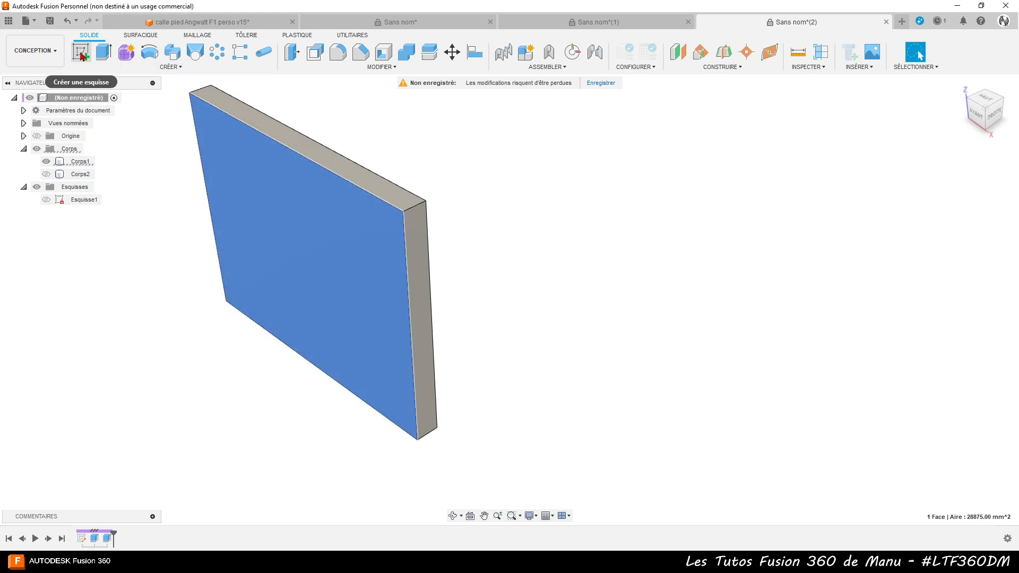
{"action": "left_click", "coordinate": [80, 55]}
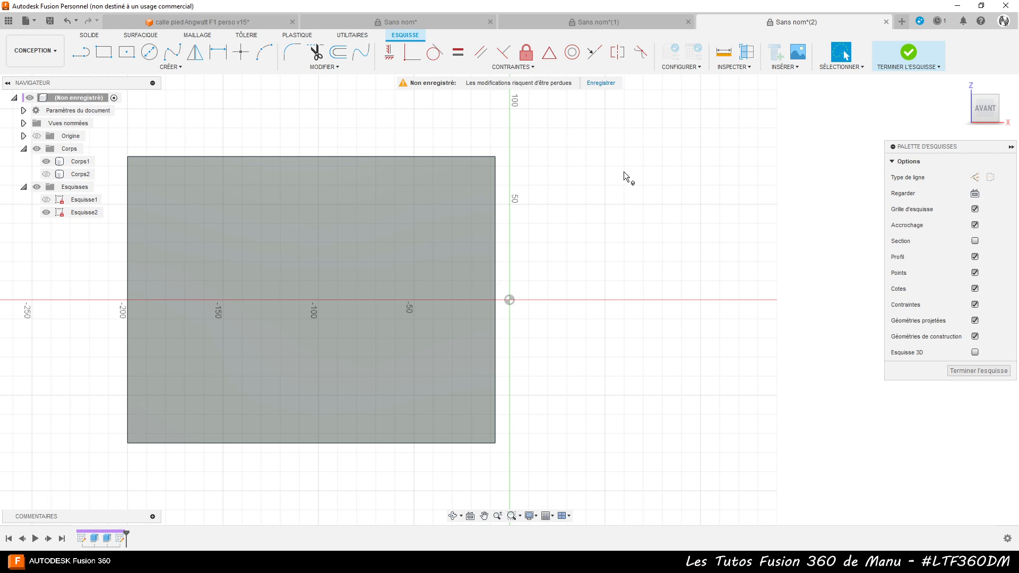
Project the outline of Corps1's front face into the sketch
{"action": "key", "text": "p"}
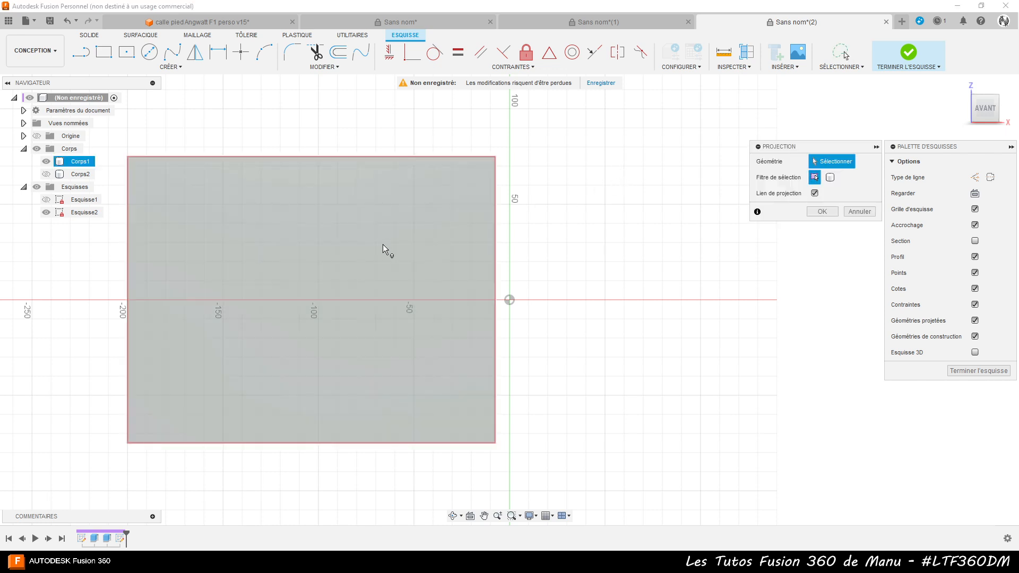
{"action": "left_click", "coordinate": [413, 226]}
{"action": "left_click", "coordinate": [813, 210]}
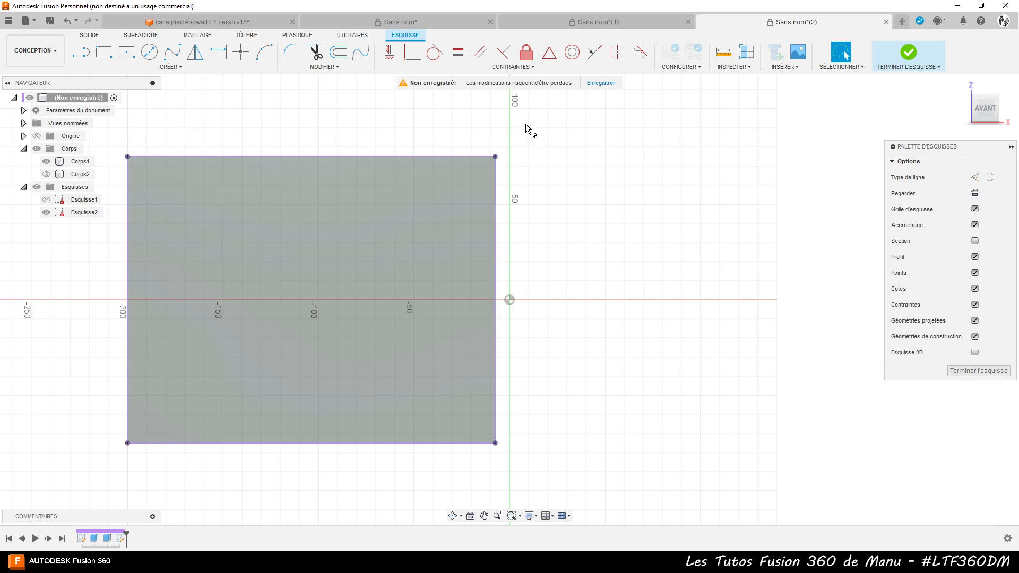
Draw a horizontal line outward from the projected face's upper right corner, with its length set to the Epaisseur parameter
{"action": "scroll", "coordinate": [528, 130], "scroll_direction": "up", "scroll_amount": 3}
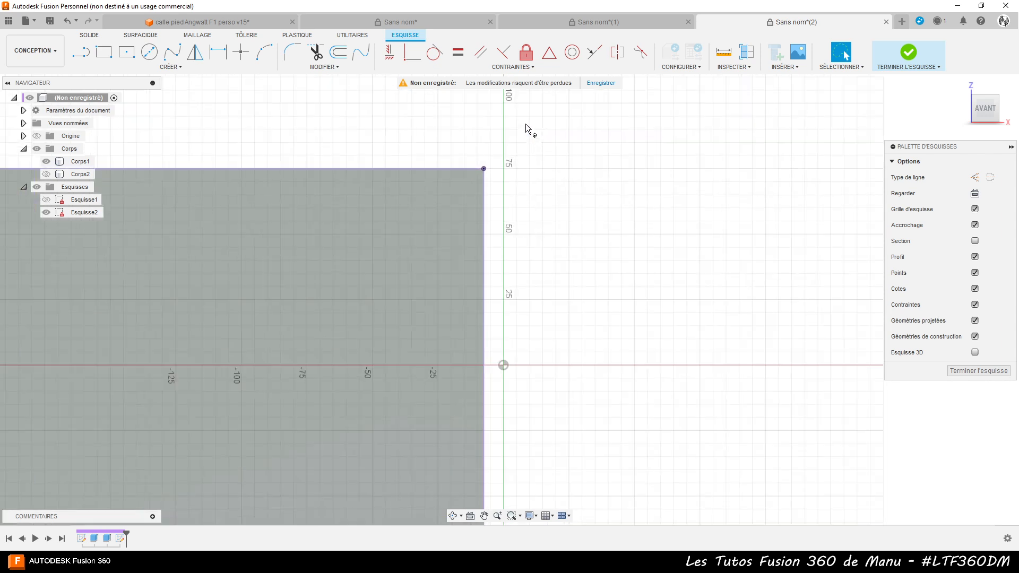
{"action": "left_click", "coordinate": [81, 55]}
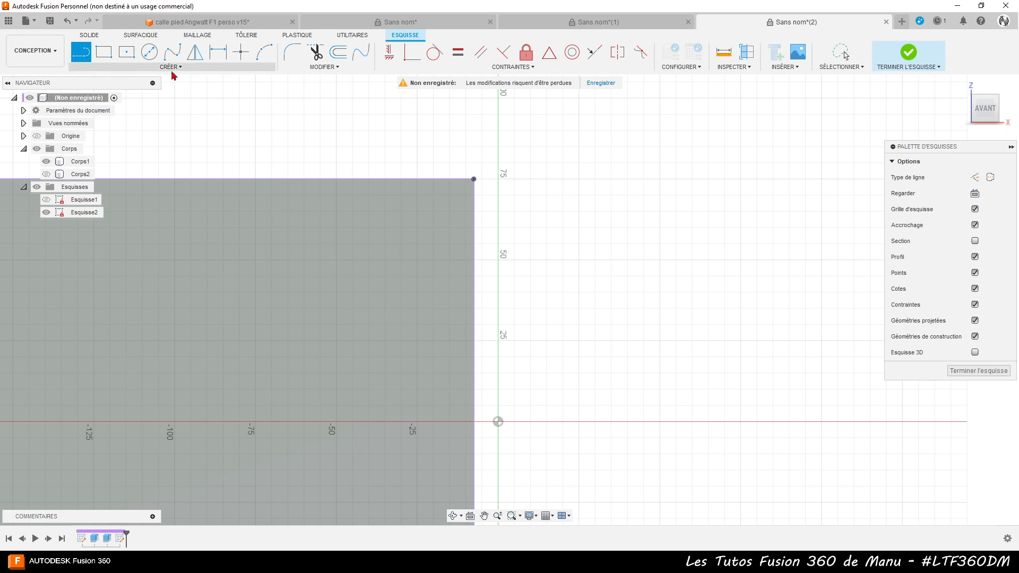
{"action": "left_click", "coordinate": [474, 178]}
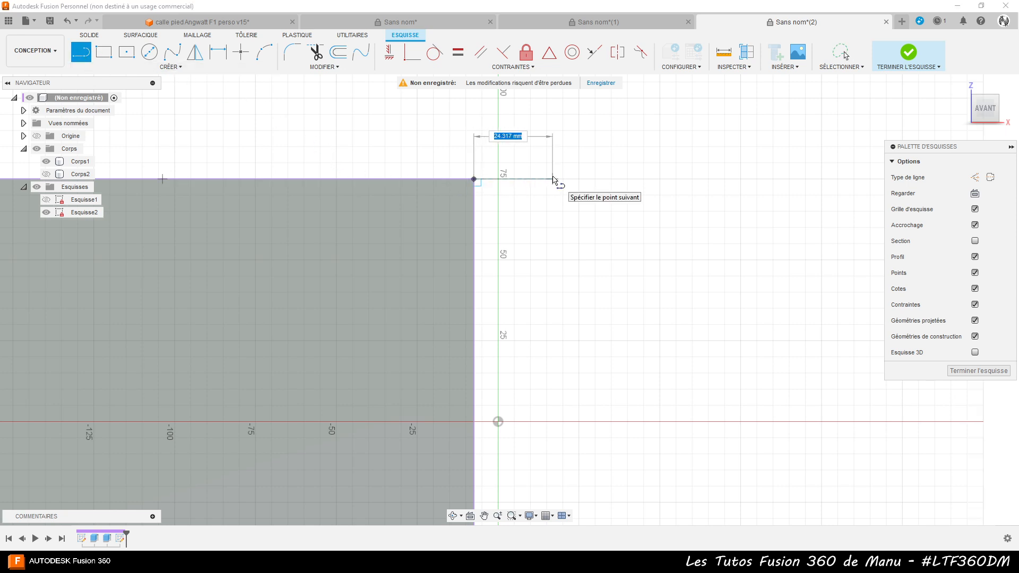
{"action": "type", "text": "ep"}
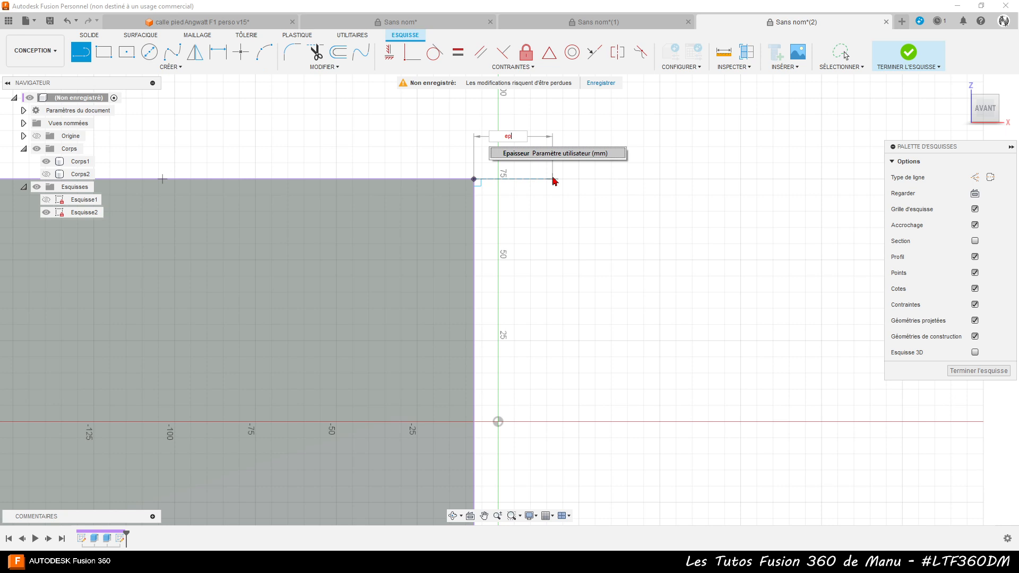
{"action": "left_click", "coordinate": [552, 154]}
{"action": "key", "text": "Tab"}
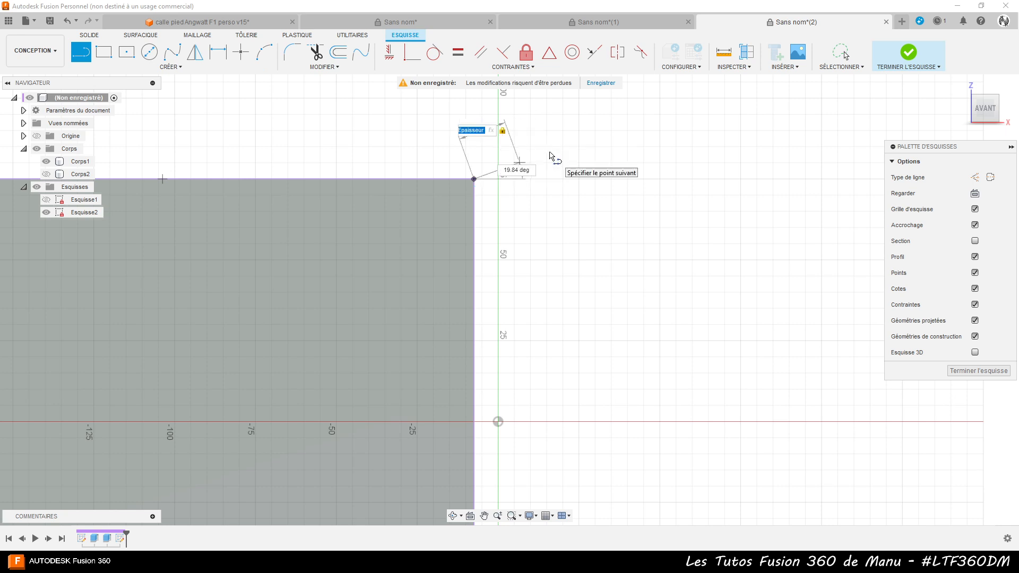
{"action": "left_click", "coordinate": [539, 184]}
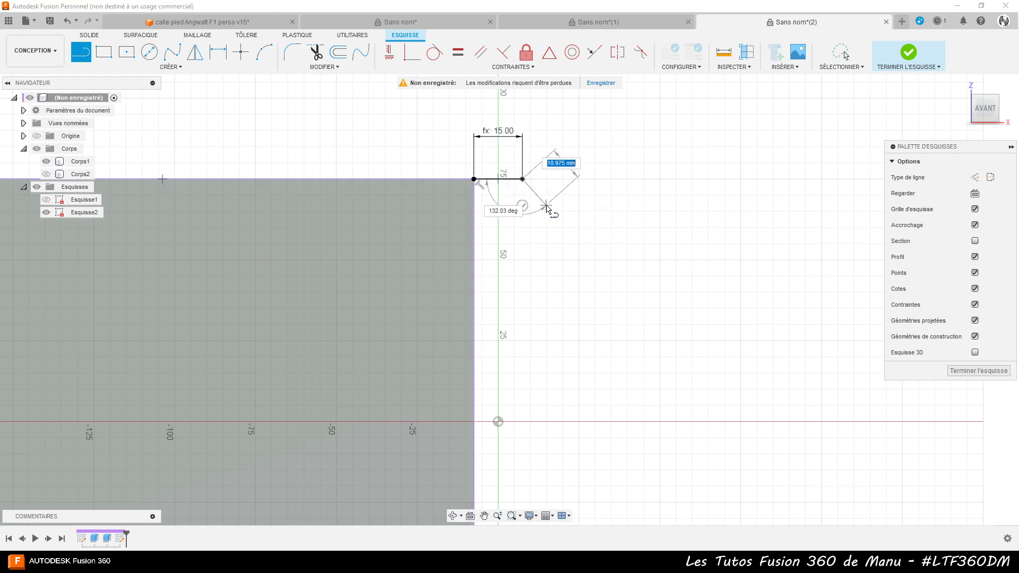
Continue with a vertical line downward of length Hauteur, and close the strip at the face's lower right corner
{"action": "scroll", "coordinate": [554, 222], "scroll_direction": "down", "scroll_amount": 5}
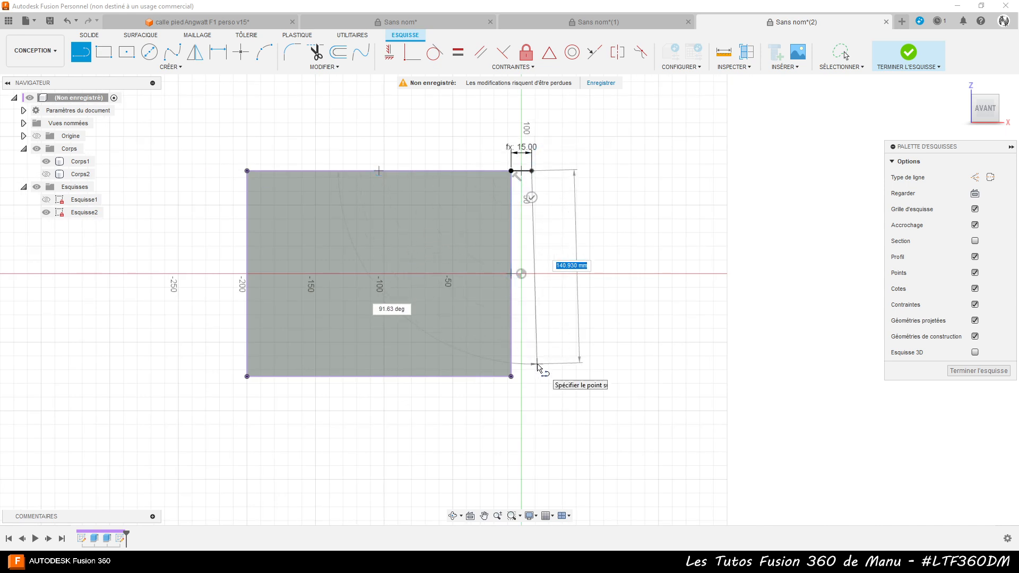
{"action": "type", "text": "ha"}
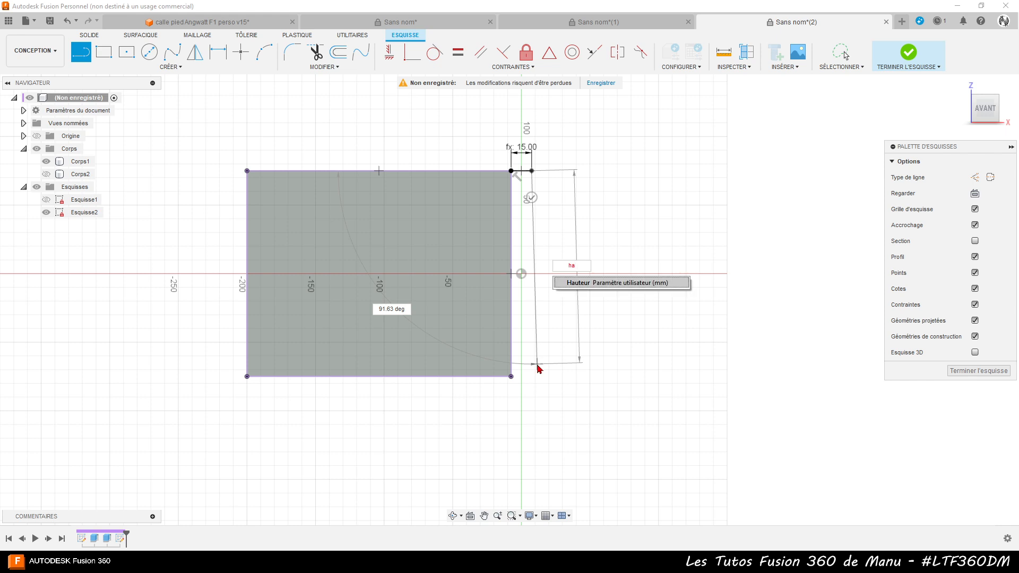
{"action": "left_click", "coordinate": [582, 282]}
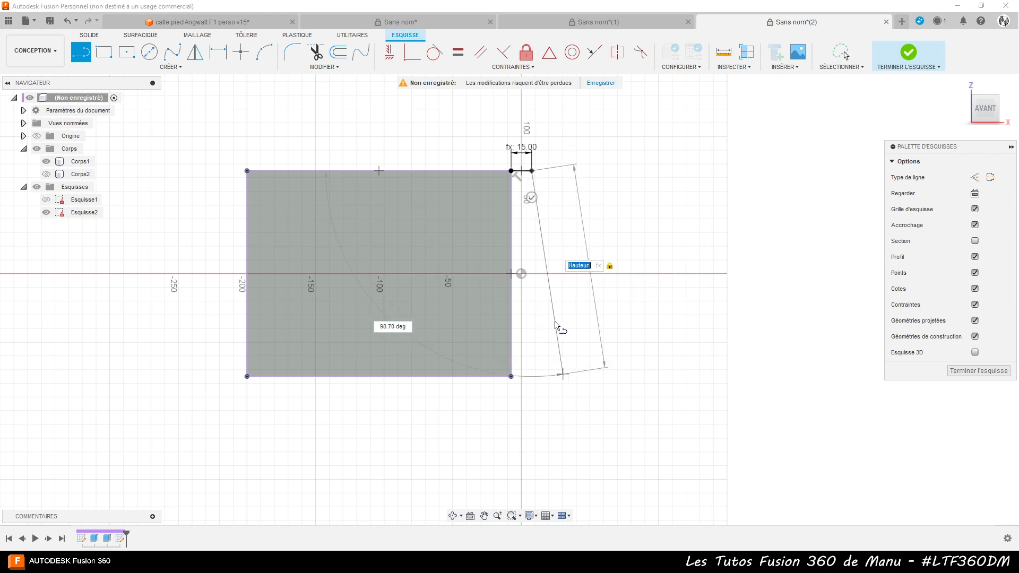
{"action": "left_click", "coordinate": [530, 380]}
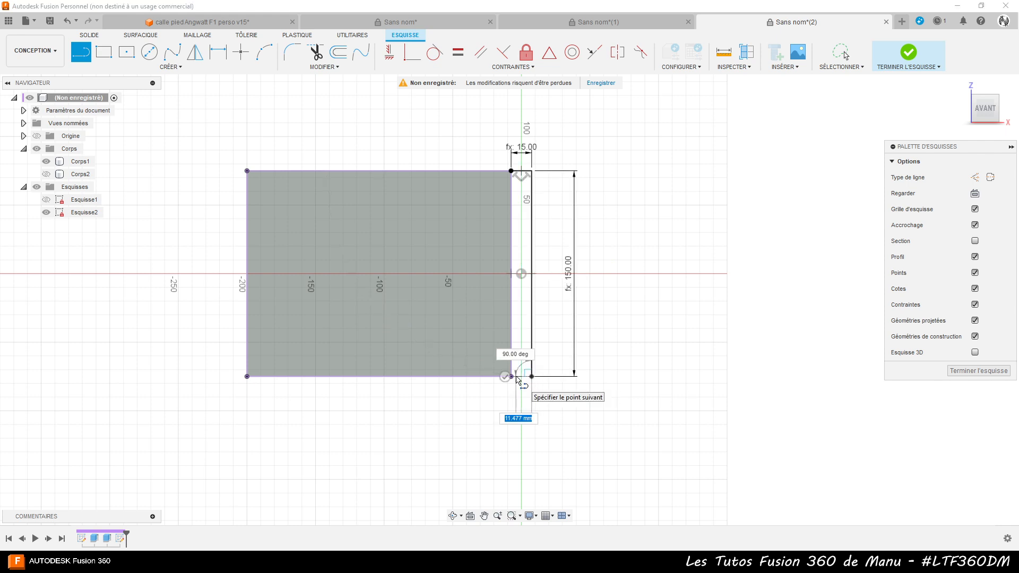
{"action": "scroll", "coordinate": [515, 383], "scroll_direction": "up", "scroll_amount": 3}
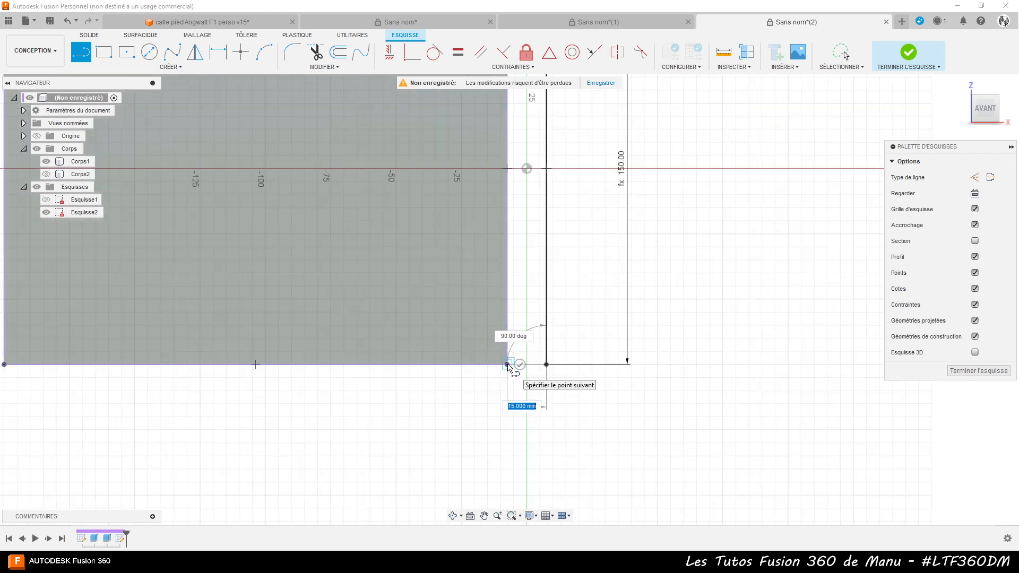
{"action": "left_click", "coordinate": [508, 365]}
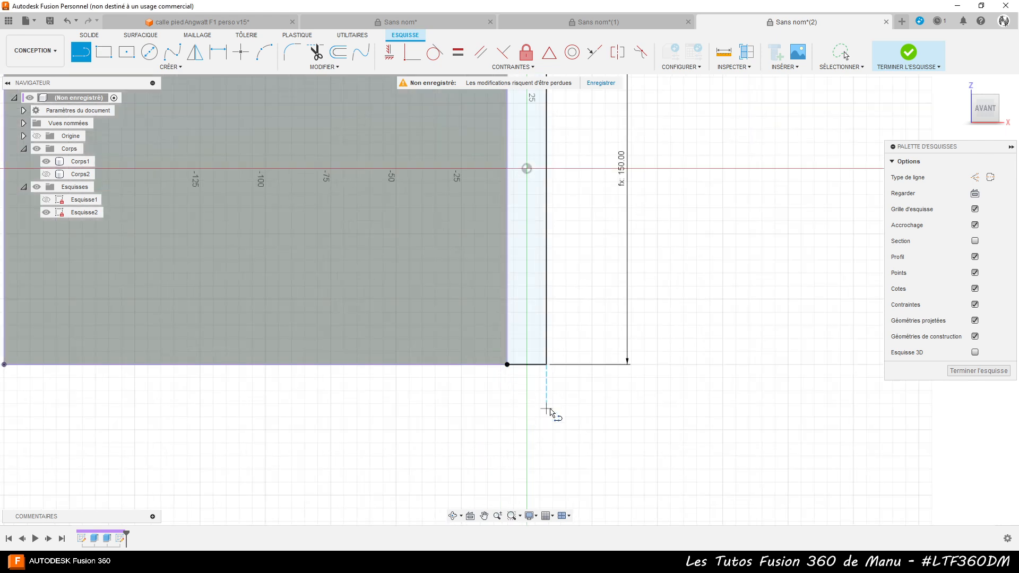
Draw a horizontal line from the midpoint of the strip's outer edge to the midpoint of the panel's far vertical edge
{"action": "scroll", "coordinate": [550, 407], "scroll_direction": "down", "scroll_amount": 2}
{"action": "scroll", "coordinate": [550, 408], "scroll_direction": "down", "scroll_amount": 2}
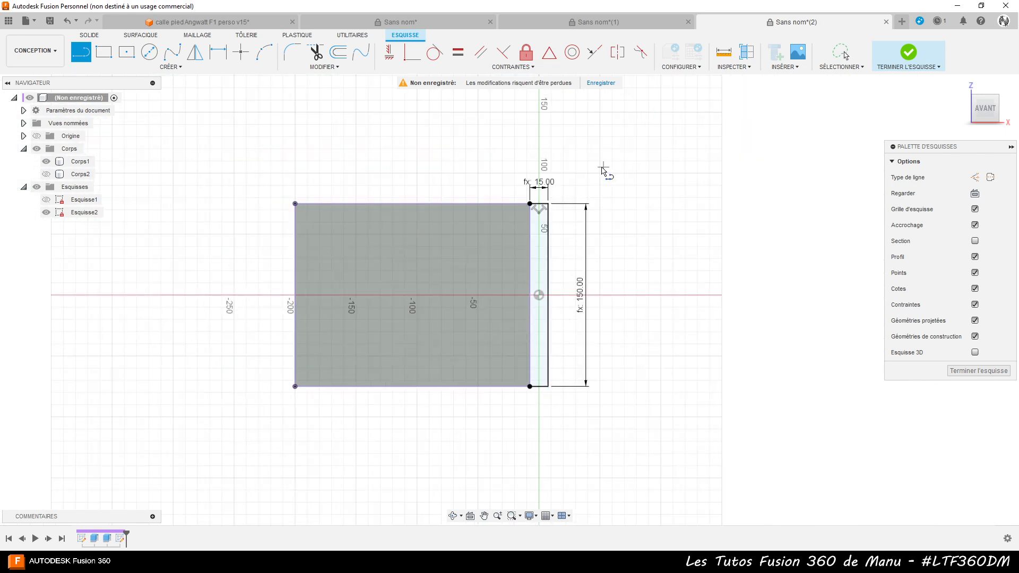
{"action": "scroll", "coordinate": [566, 214], "scroll_direction": "up", "scroll_amount": 2}
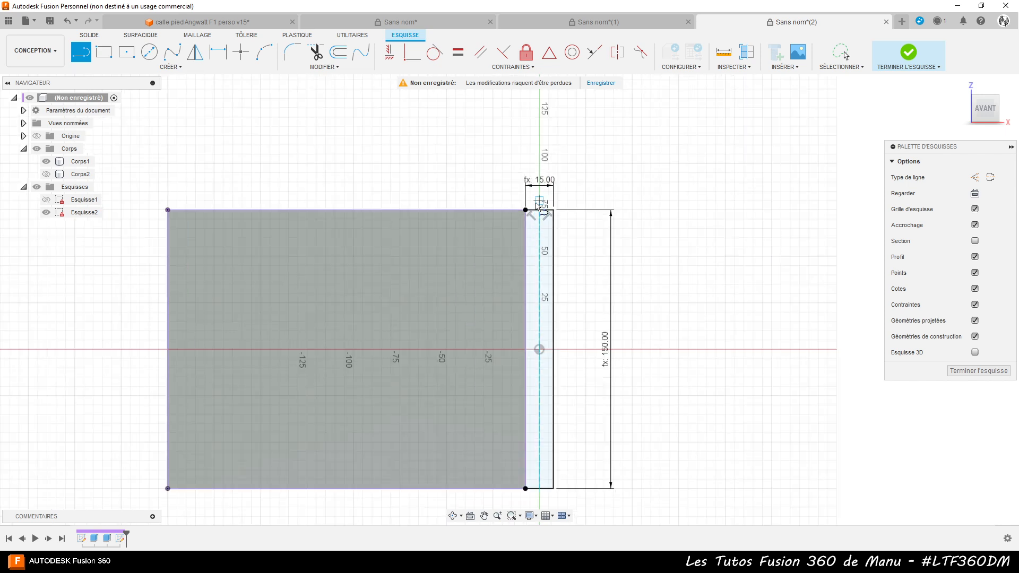
{"action": "scroll", "coordinate": [558, 161], "scroll_direction": "up", "scroll_amount": 3}
{"action": "scroll", "coordinate": [574, 157], "scroll_direction": "up", "scroll_amount": 2}
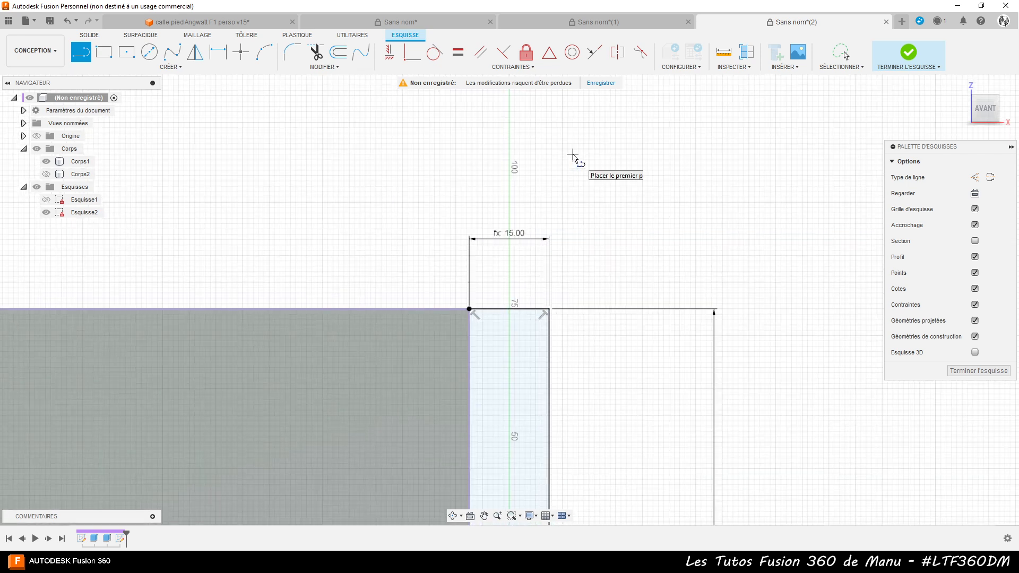
{"action": "scroll", "coordinate": [560, 143], "scroll_direction": "down", "scroll_amount": 2}
{"action": "scroll", "coordinate": [533, 131], "scroll_direction": "down", "scroll_amount": 3}
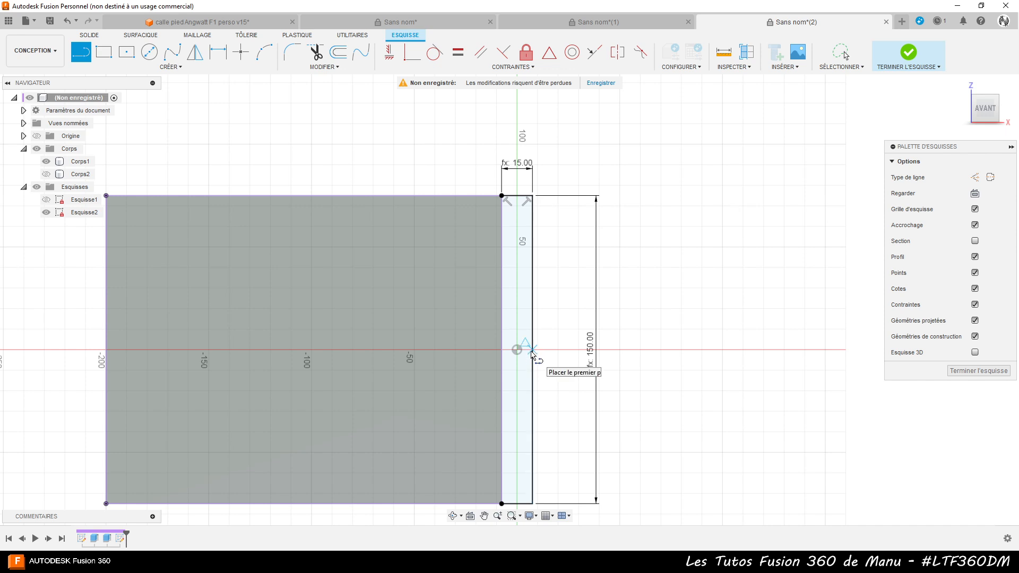
{"action": "left_click", "coordinate": [532, 350]}
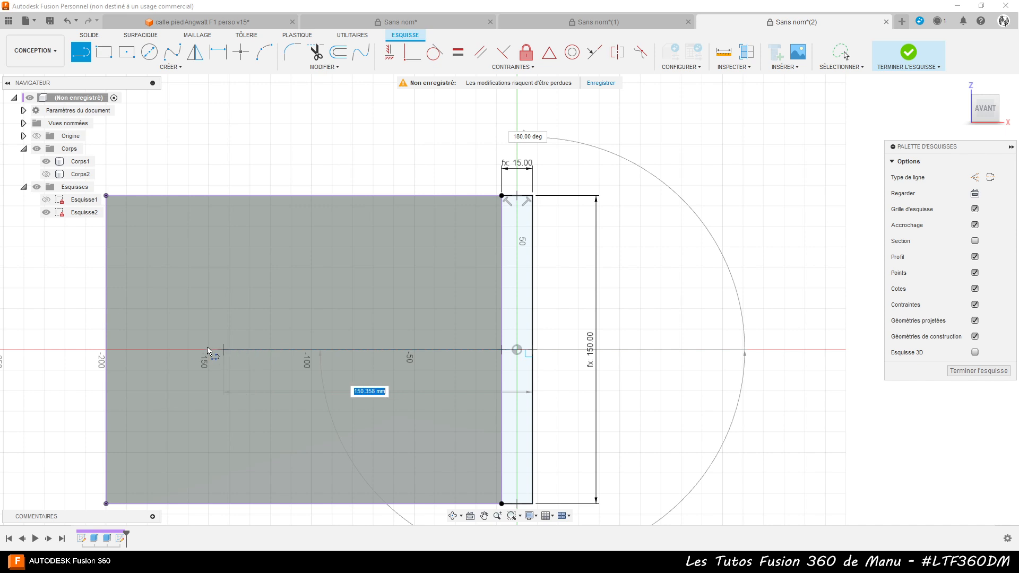
{"action": "left_click", "coordinate": [105, 350]}
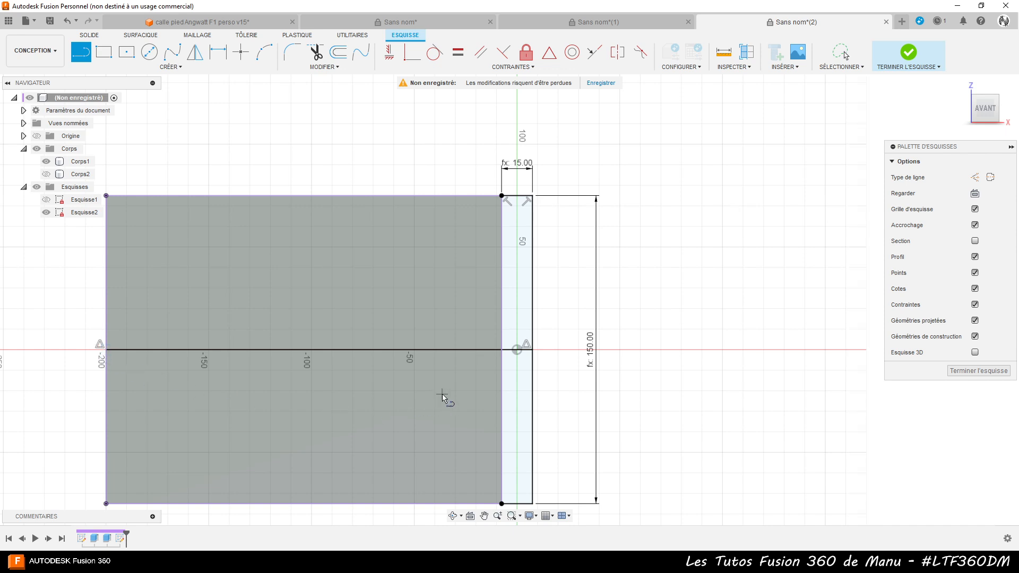
{"action": "key", "text": "Escape"}
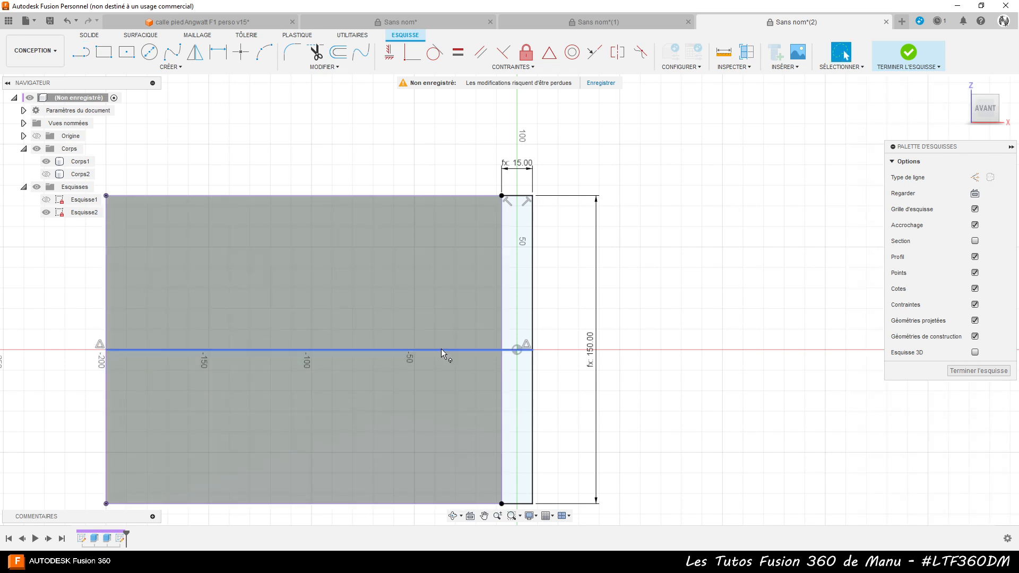
Convert the horizontal midline to construction geometry
{"action": "left_click", "coordinate": [442, 350]}
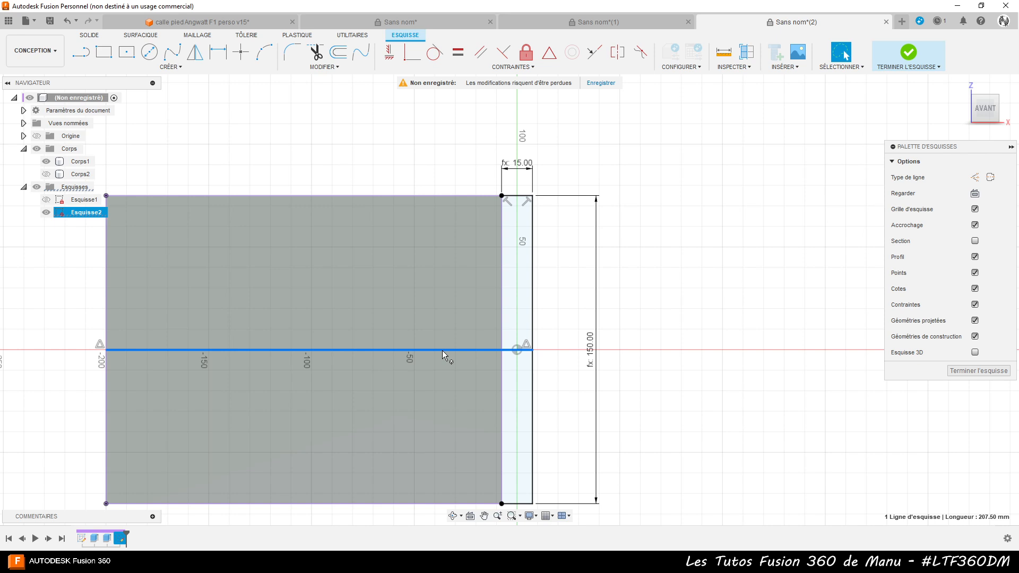
{"action": "key", "text": "x"}
{"action": "left_click", "coordinate": [722, 323]}
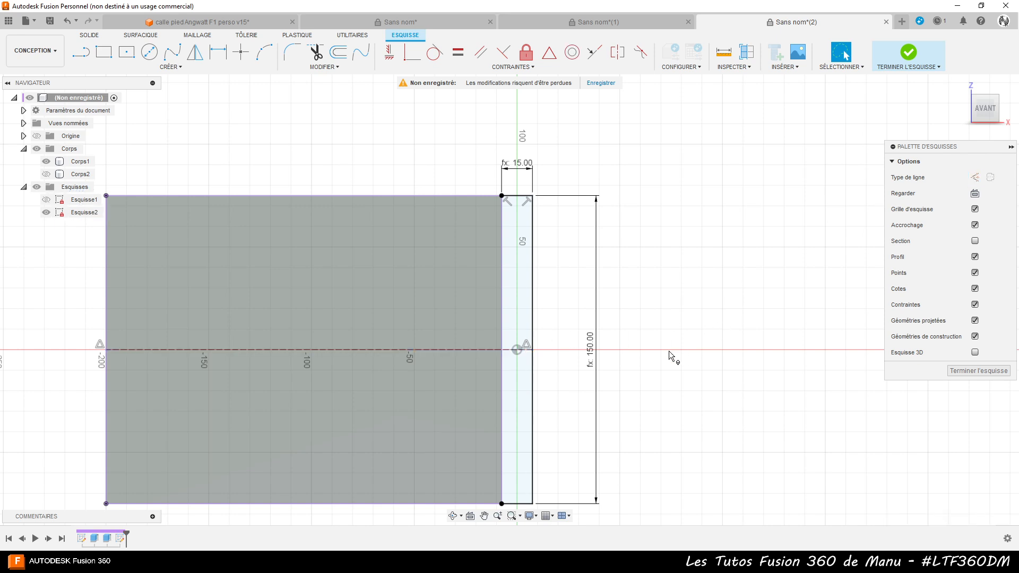
Draw two slanted lines across the strip, above and below the centerline, converging toward its outer edge, the upper one about 16 mm long
{"action": "scroll", "coordinate": [388, 420], "scroll_direction": "up", "scroll_amount": 3}
{"action": "scroll", "coordinate": [701, 226], "scroll_direction": "up", "scroll_amount": 2}
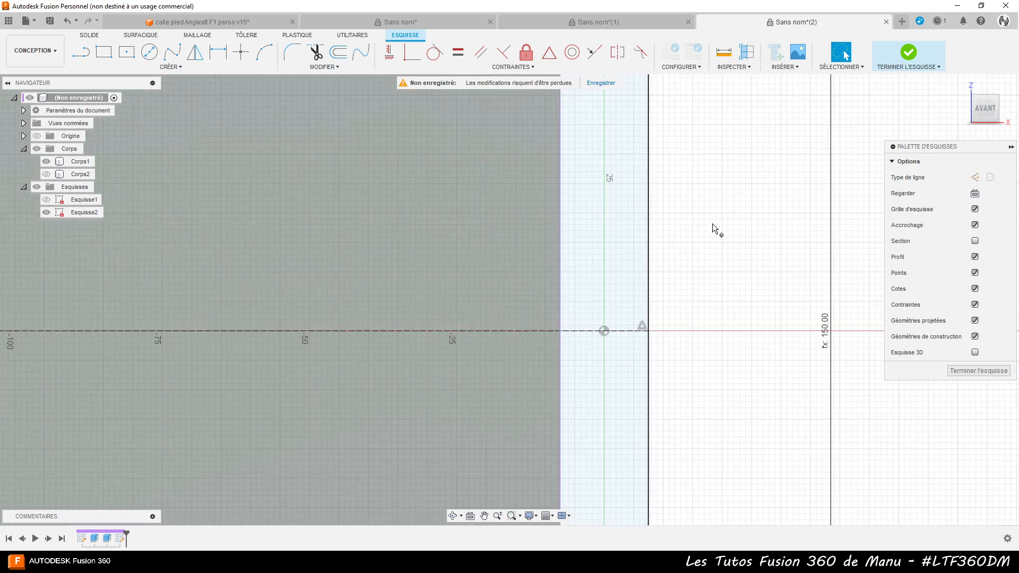
{"action": "scroll", "coordinate": [721, 221], "scroll_direction": "up", "scroll_amount": 2}
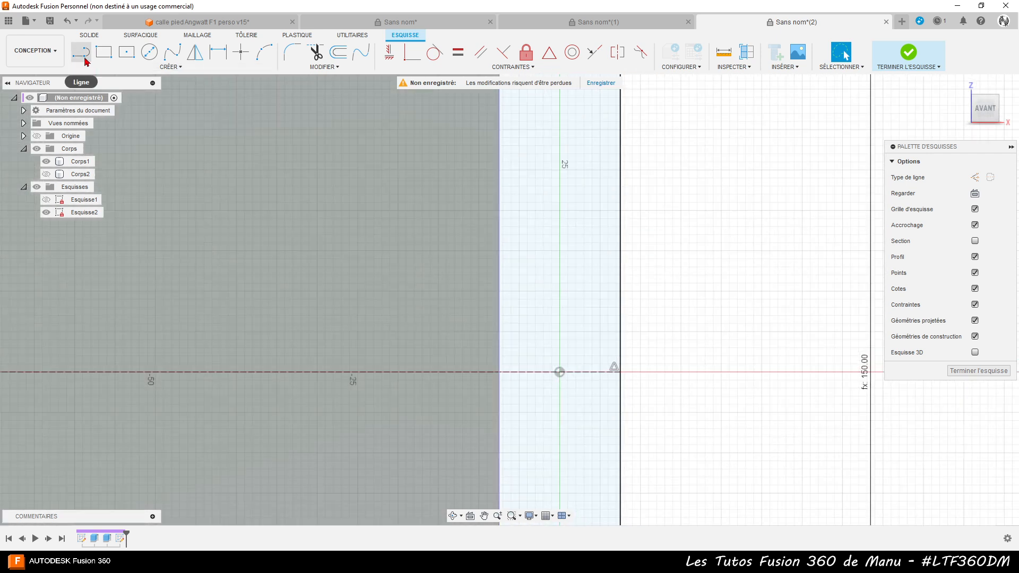
{"action": "left_click", "coordinate": [85, 59]}
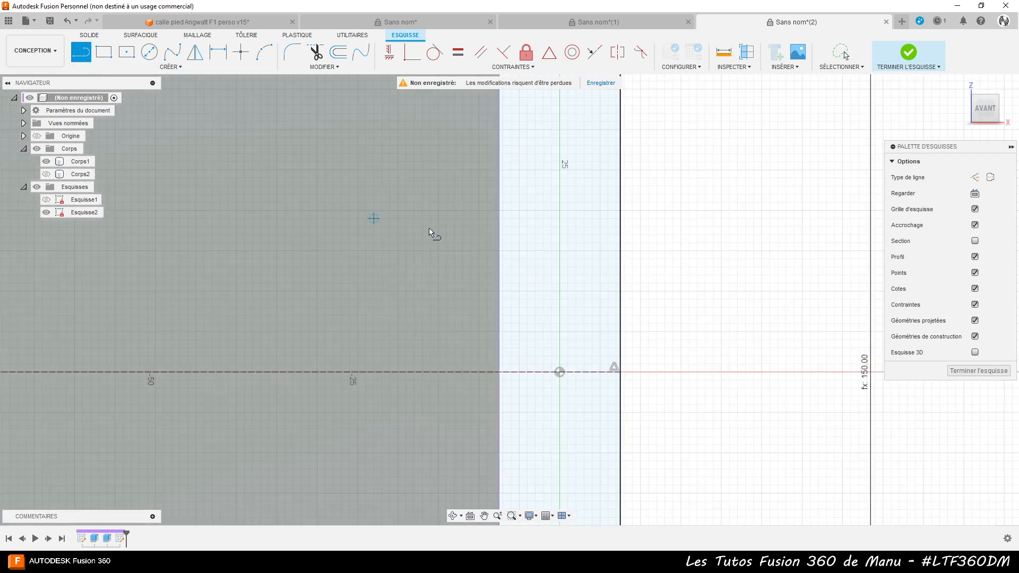
{"action": "left_click", "coordinate": [620, 325]}
{"action": "left_click", "coordinate": [499, 273]}
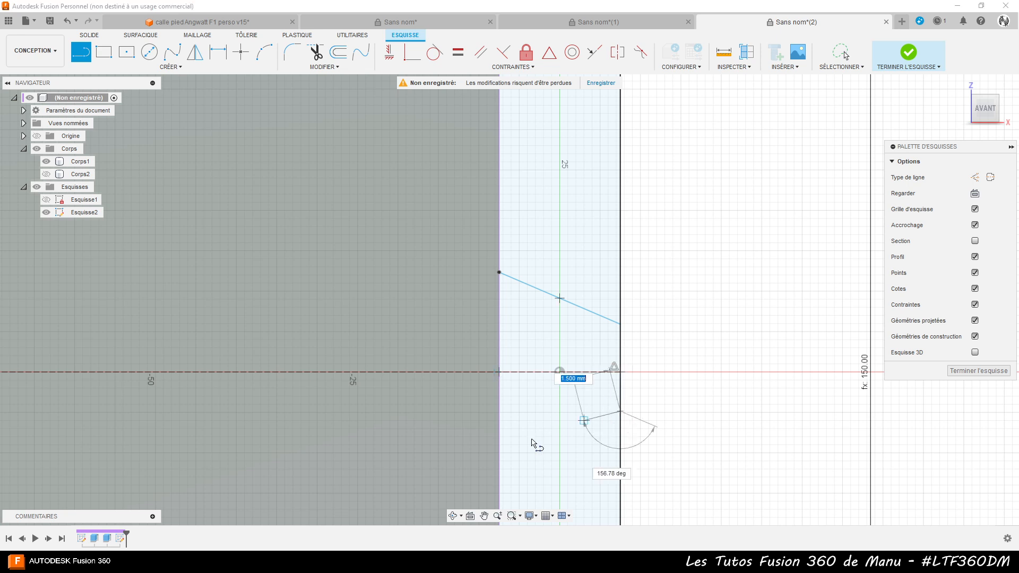
{"action": "double_click", "coordinate": [499, 454]}
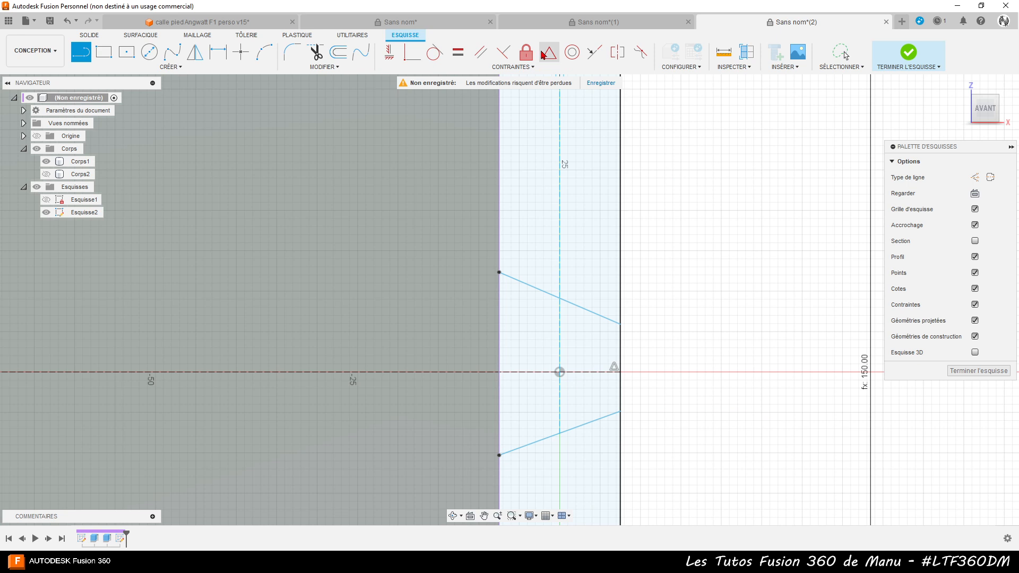
Apply a symmetry constraint to the two slanted lines about the horizontal construction centerline
{"action": "left_click", "coordinate": [614, 59]}
{"action": "left_click", "coordinate": [590, 312]}
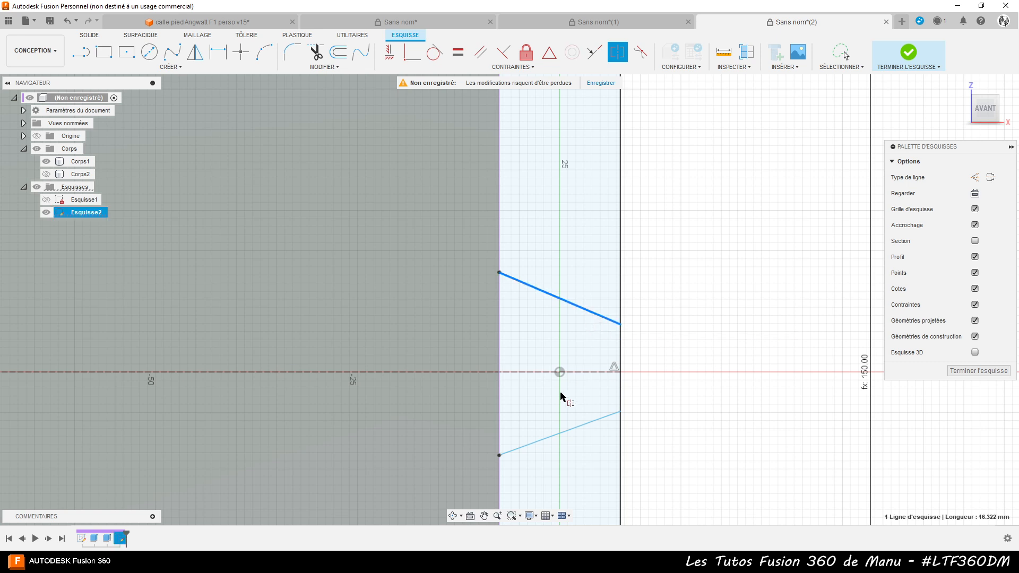
{"action": "left_click", "coordinate": [576, 427]}
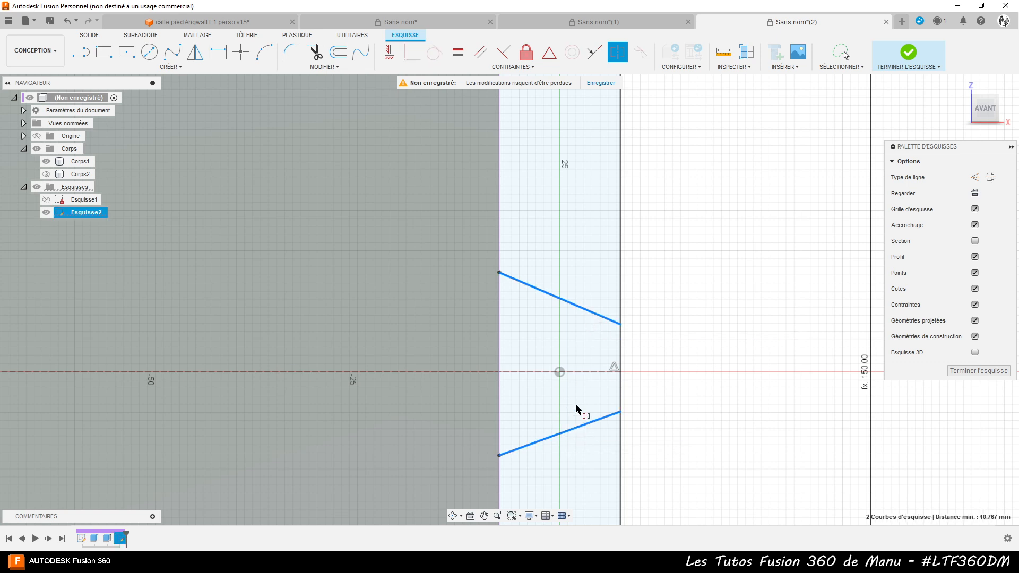
{"action": "left_click", "coordinate": [583, 375]}
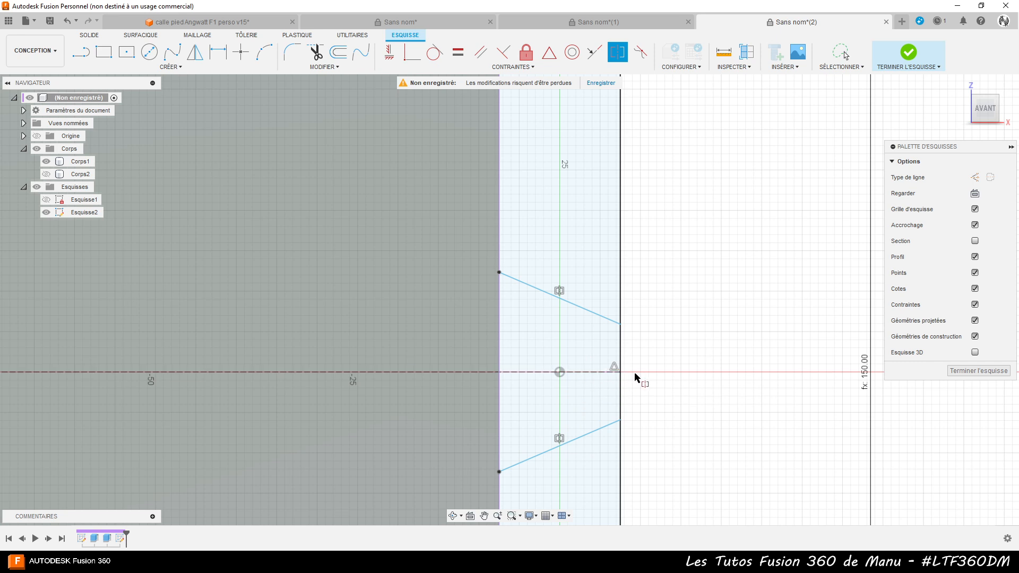
Dimension the distance between the slanted lines' endpoints on the strip's outer edge with the user parameter PetiteBase
{"action": "left_click", "coordinate": [592, 372]}
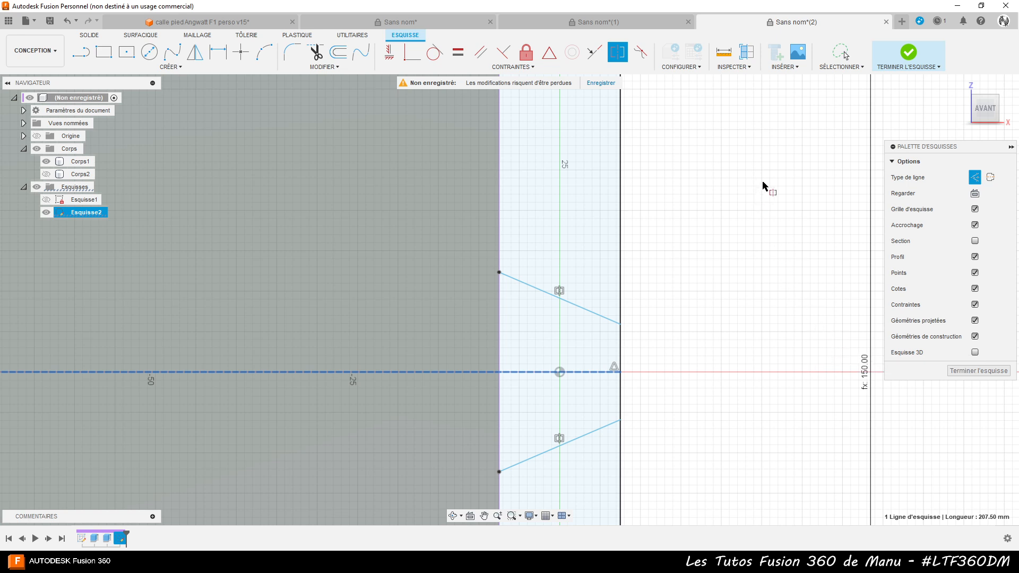
{"action": "key", "text": "d"}
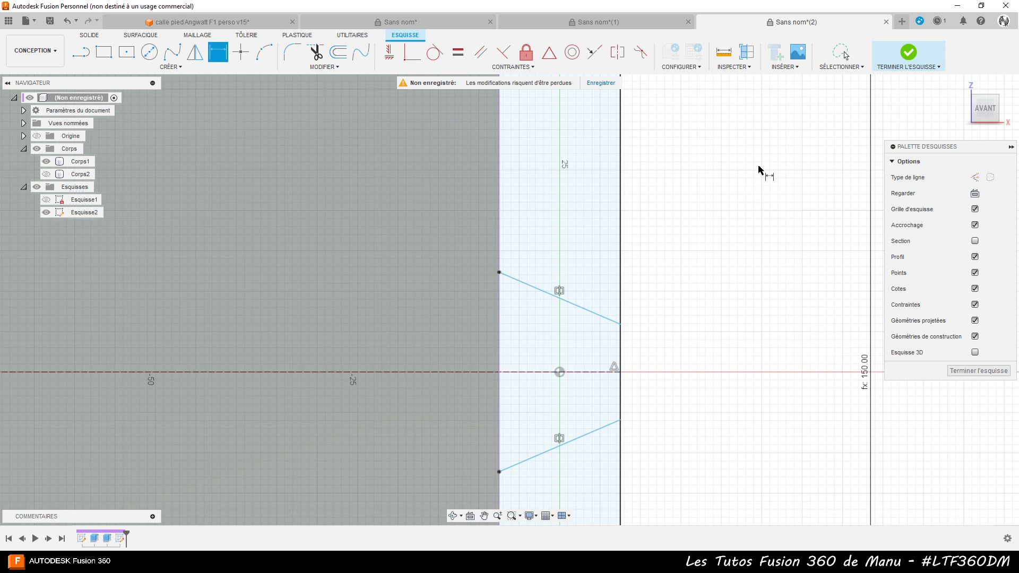
{"action": "left_click", "coordinate": [622, 324]}
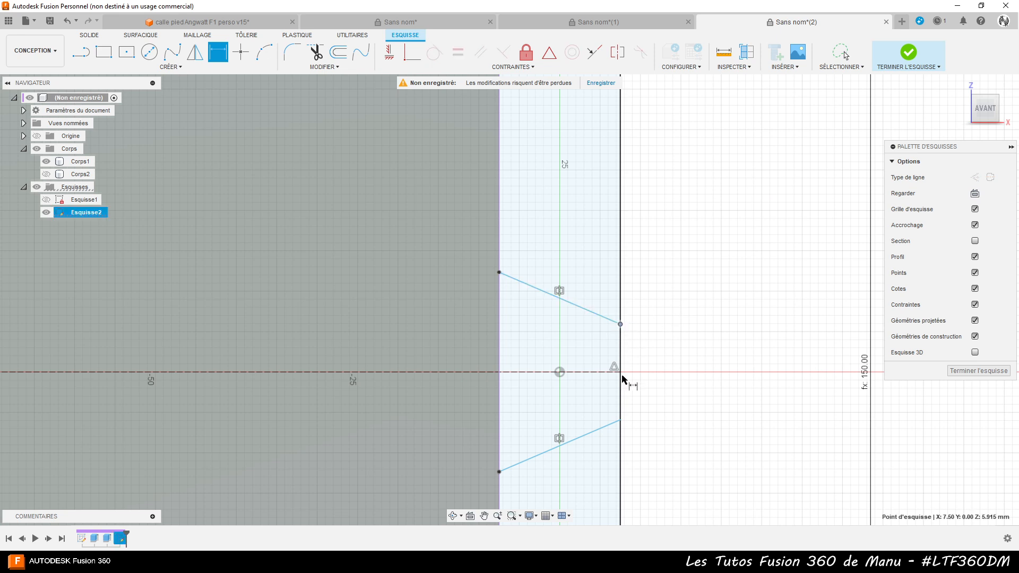
{"action": "left_click", "coordinate": [620, 420]}
{"action": "left_click", "coordinate": [654, 384]}
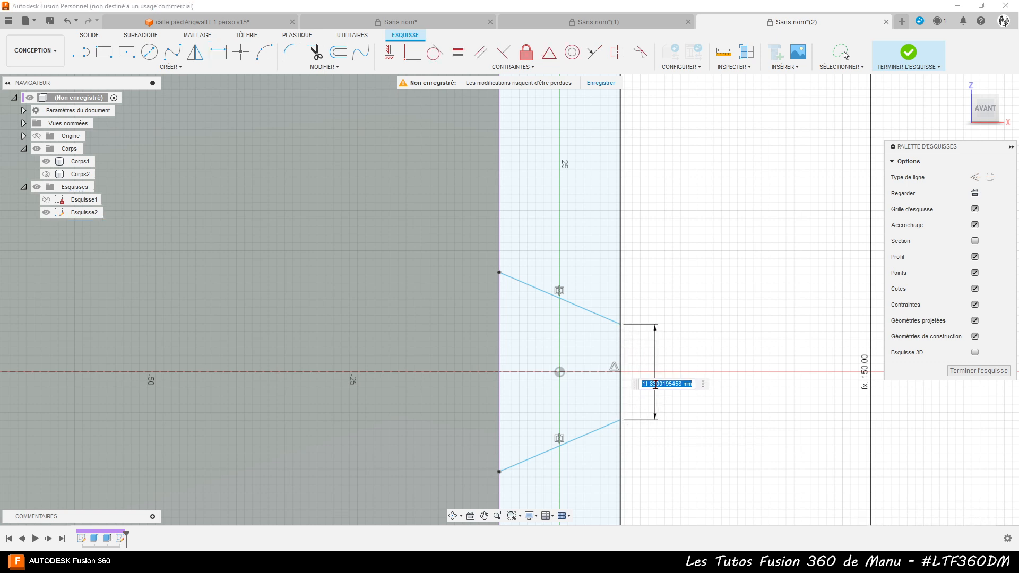
{"action": "type", "text": "pe"}
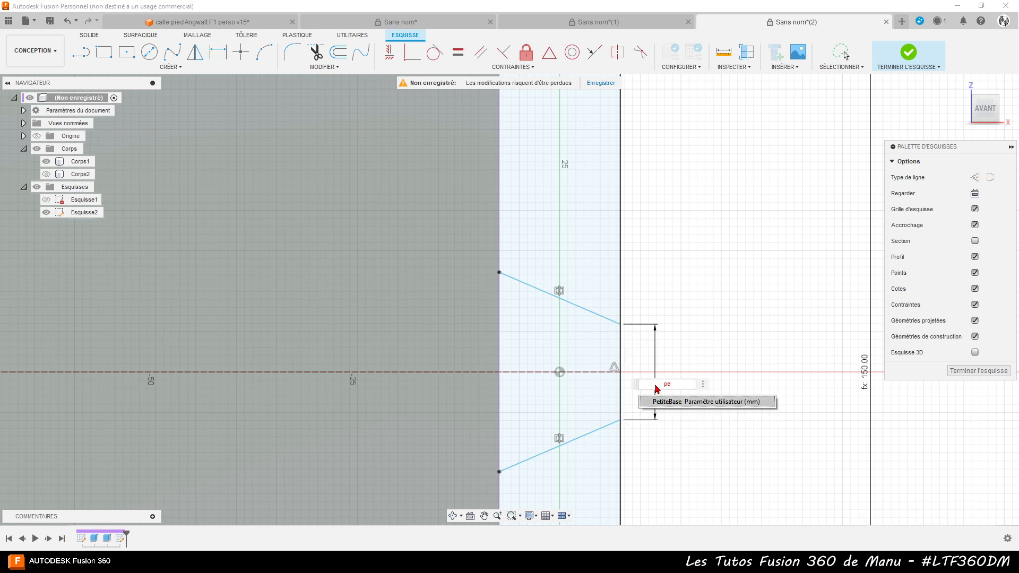
{"action": "left_click", "coordinate": [671, 402]}
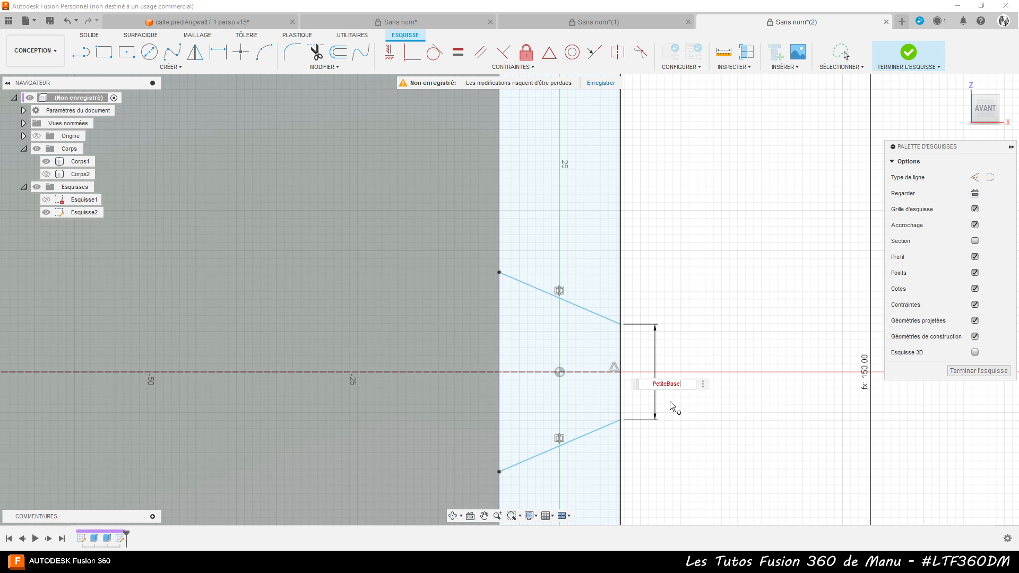
{"action": "key", "text": "Return"}
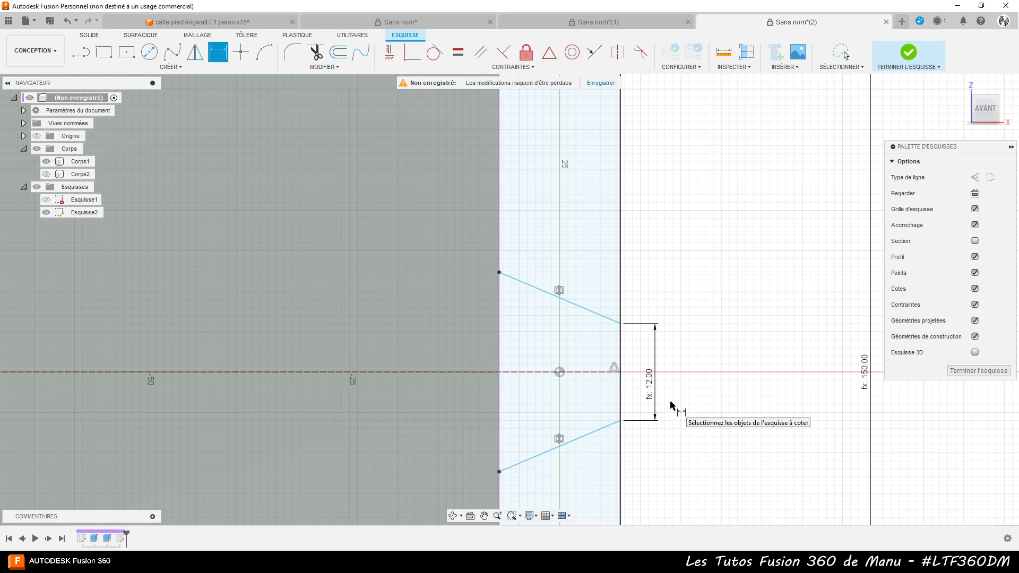
Dimension the distance between the slanted lines' endpoints on the strip's inner edge with the user parameter GrandeBase
{"action": "left_click", "coordinate": [499, 272]}
{"action": "left_click", "coordinate": [499, 472]}
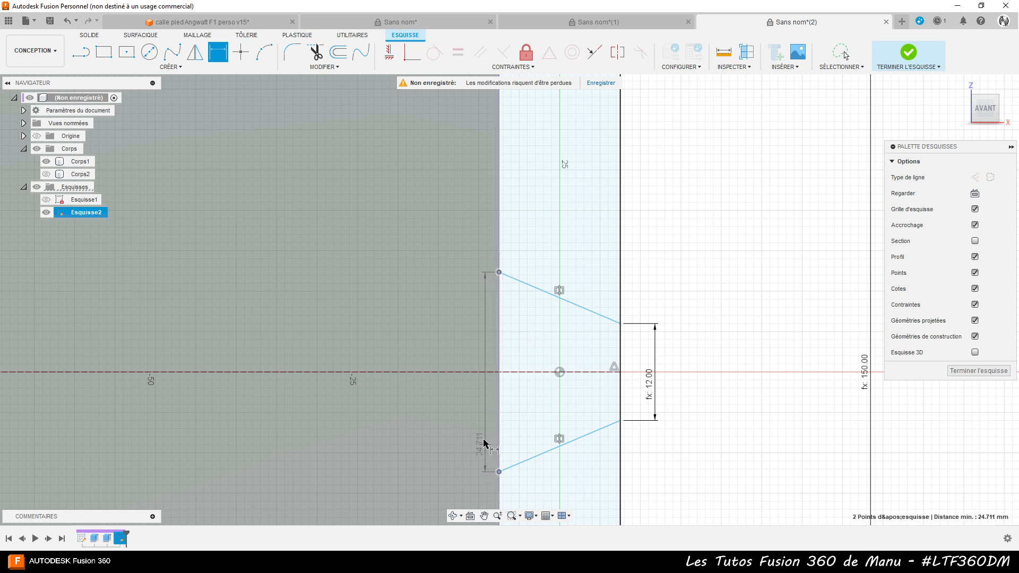
{"action": "left_click", "coordinate": [472, 400]}
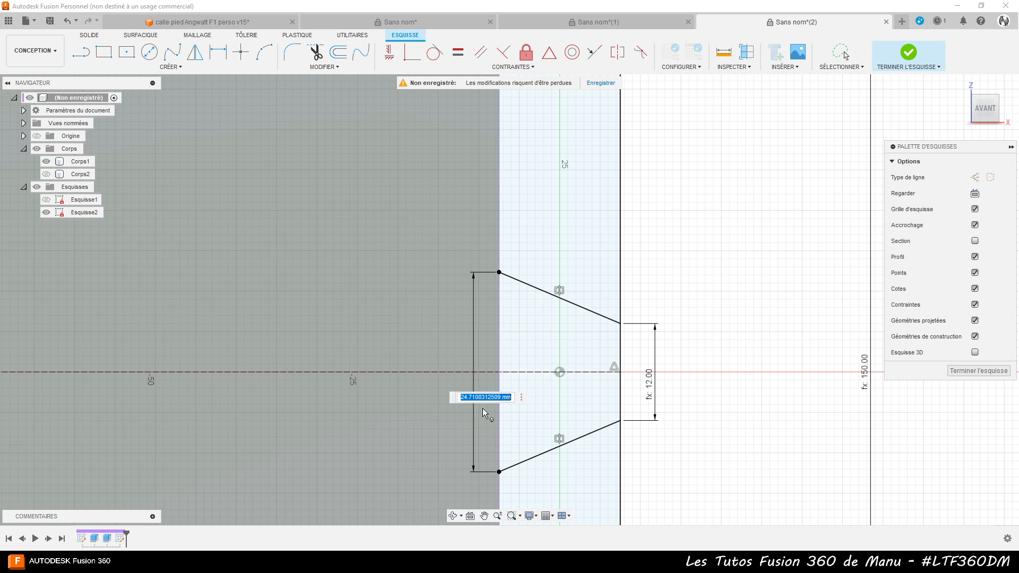
{"action": "type", "text": "gr"}
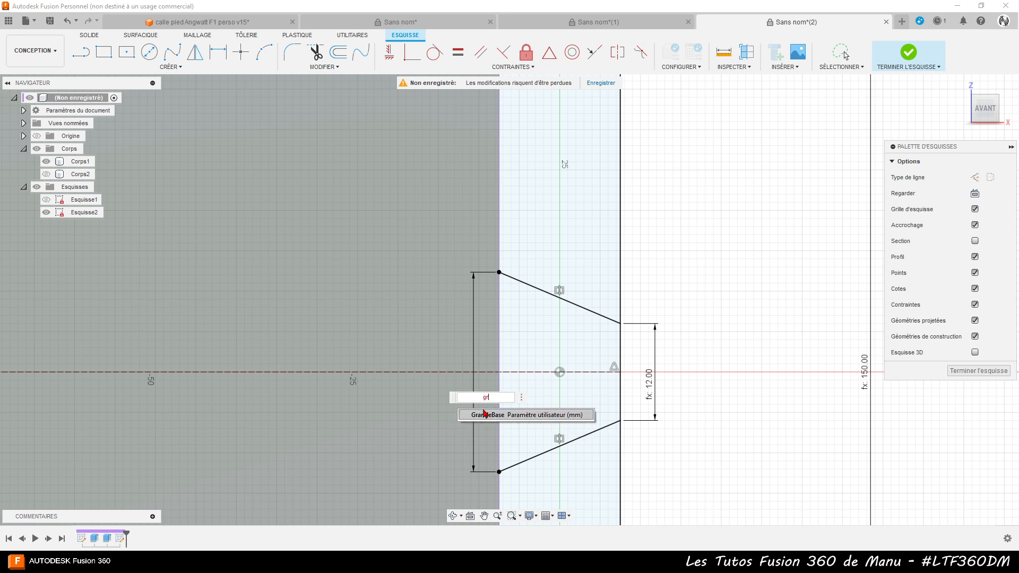
{"action": "left_click", "coordinate": [493, 415]}
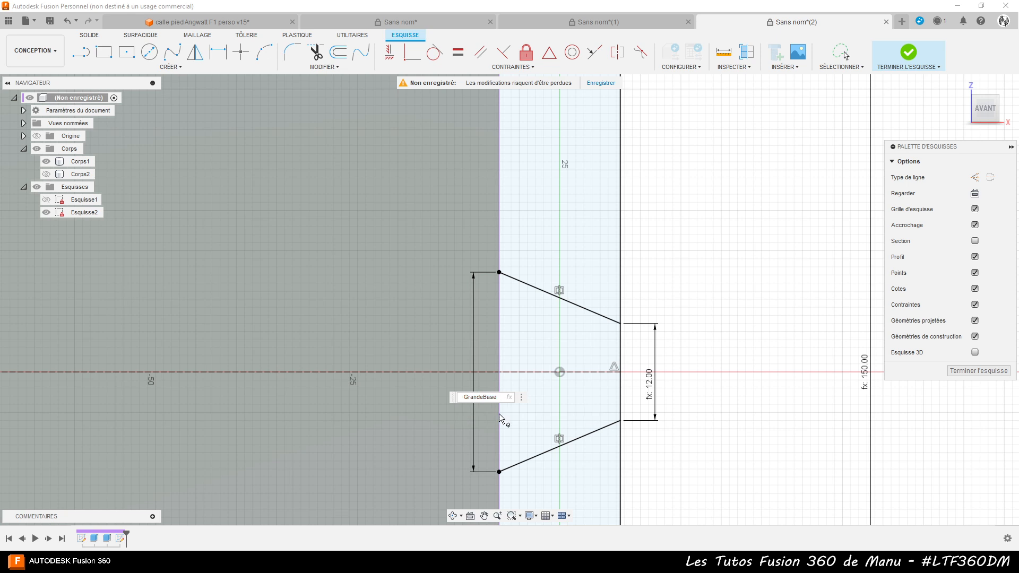
{"action": "key", "text": "Return"}
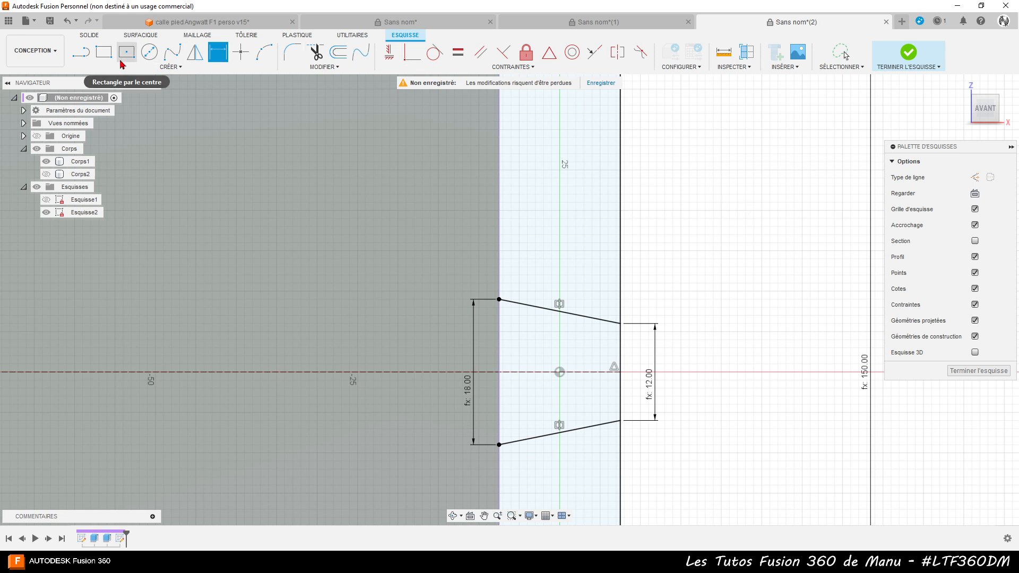
Draw a vertical line 50 mm long in the empty area outside the strip's outer edge
{"action": "left_click", "coordinate": [81, 52]}
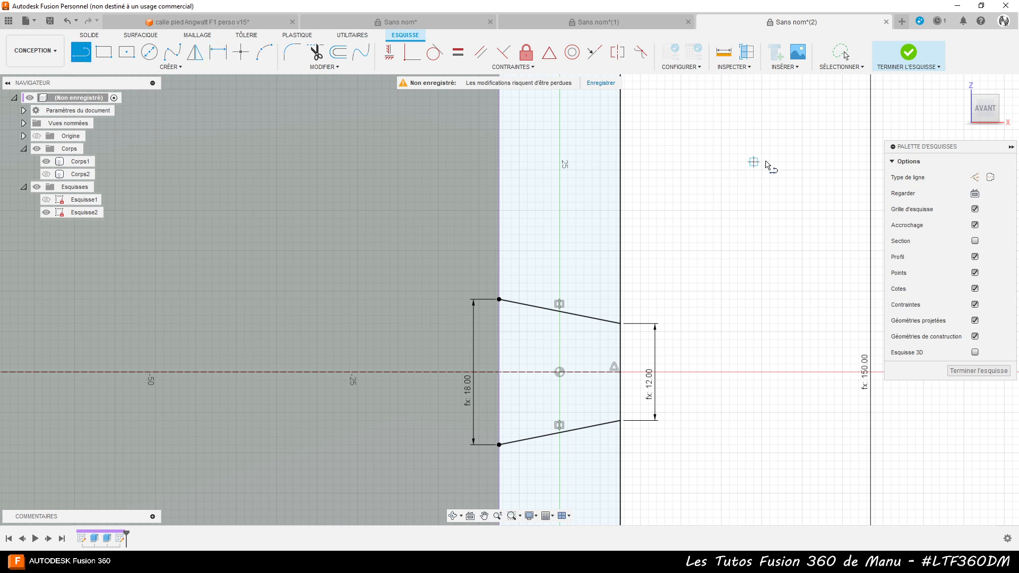
{"action": "left_click", "coordinate": [762, 129]}
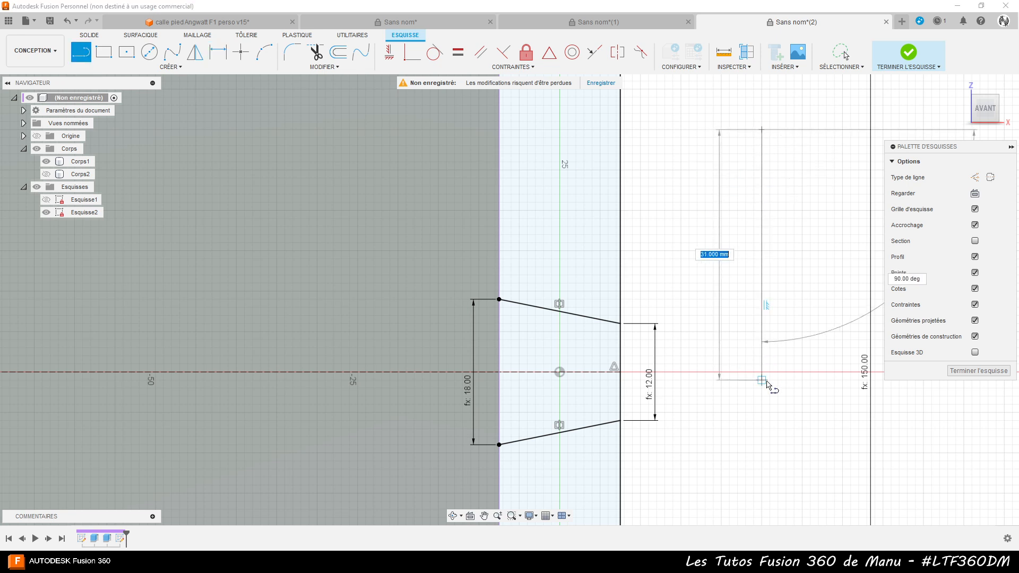
{"action": "type", "text": "50"}
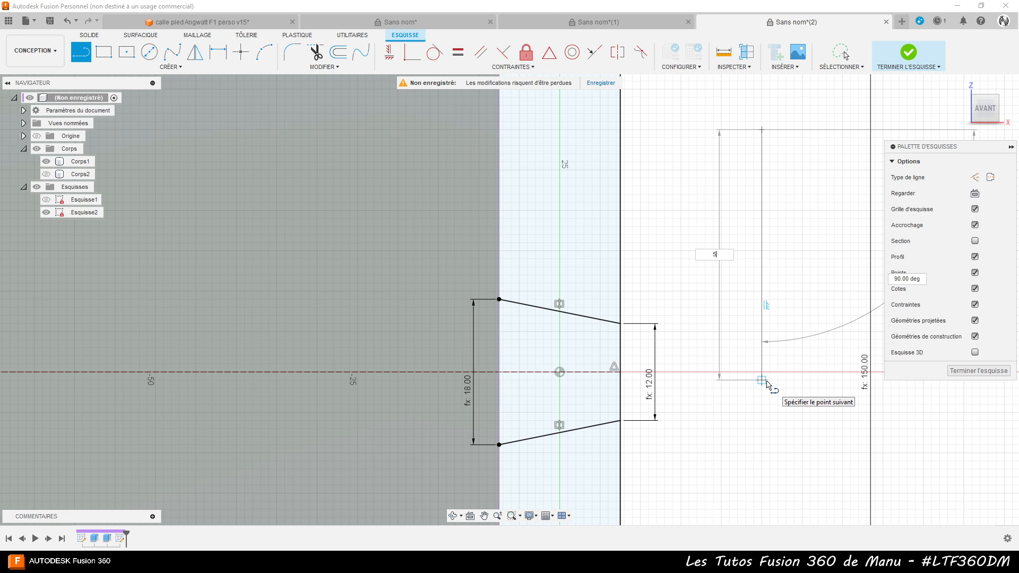
{"action": "key", "text": "Return"}
{"action": "key", "text": "Escape"}
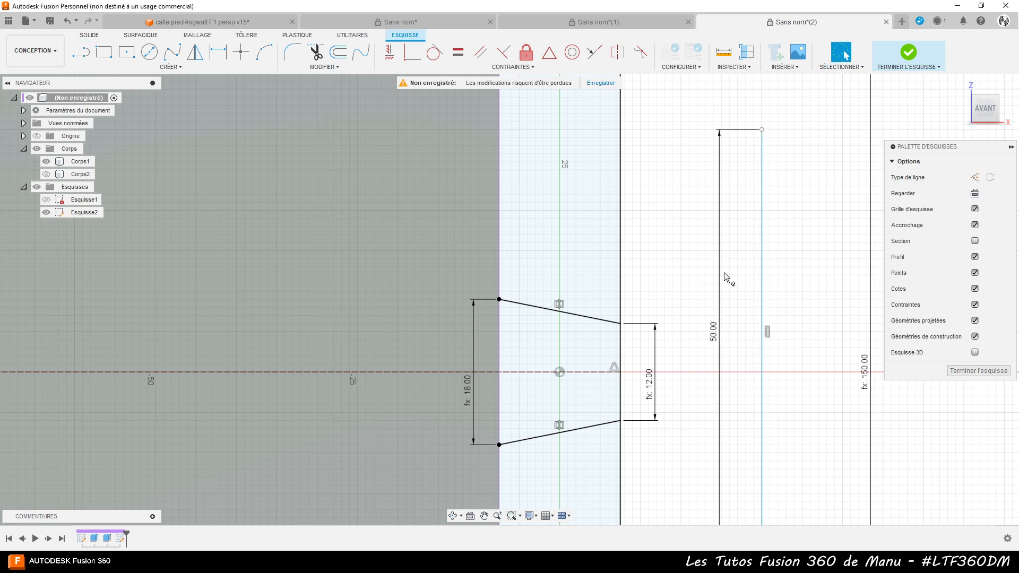
{"action": "scroll", "coordinate": [723, 236], "scroll_direction": "down", "scroll_amount": 2}
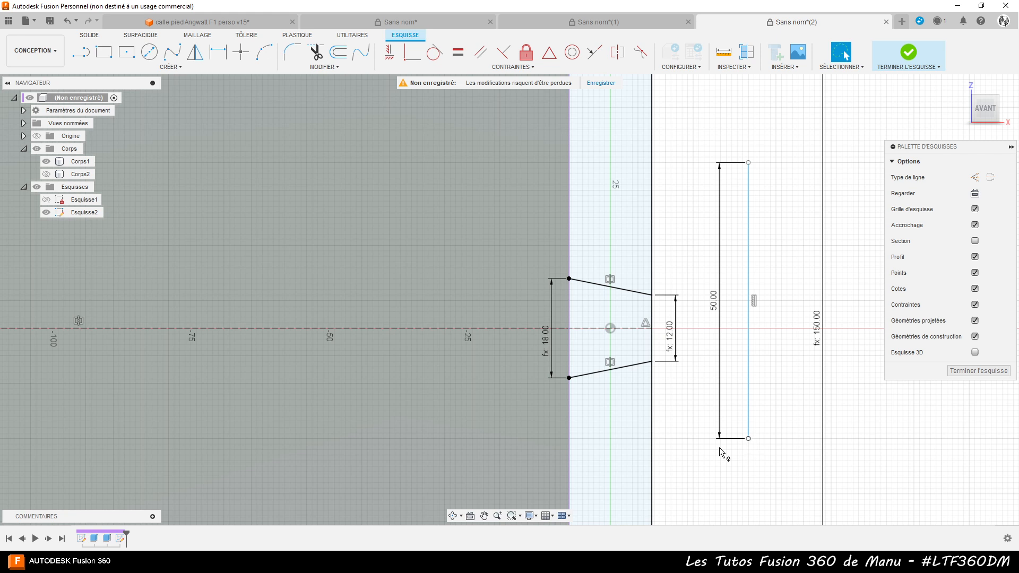
Draw a 10 mm horizontal line outward from the vertical line's lower end and place its dimension below it
{"action": "left_click", "coordinate": [81, 51]}
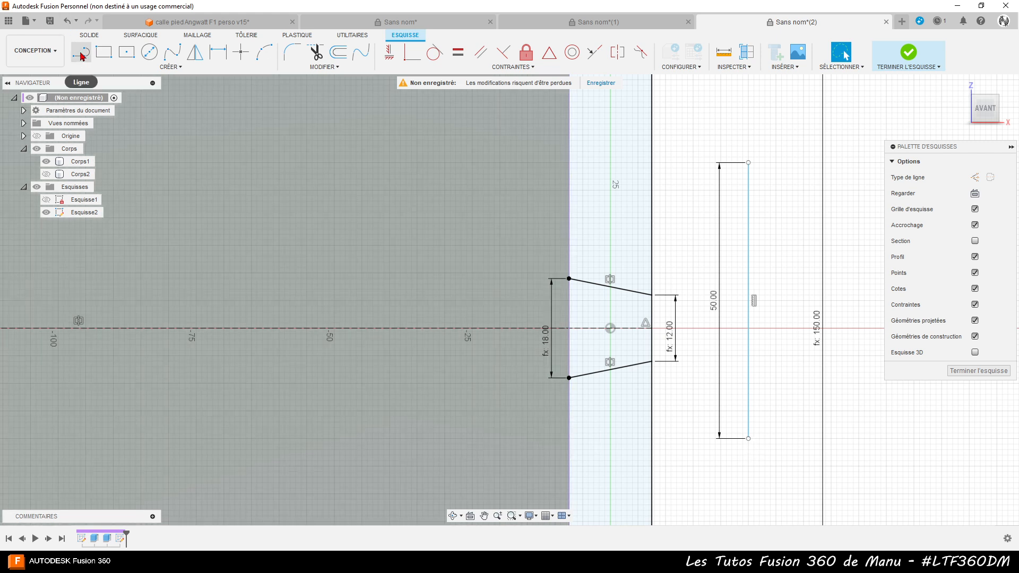
{"action": "left_click", "coordinate": [748, 438]}
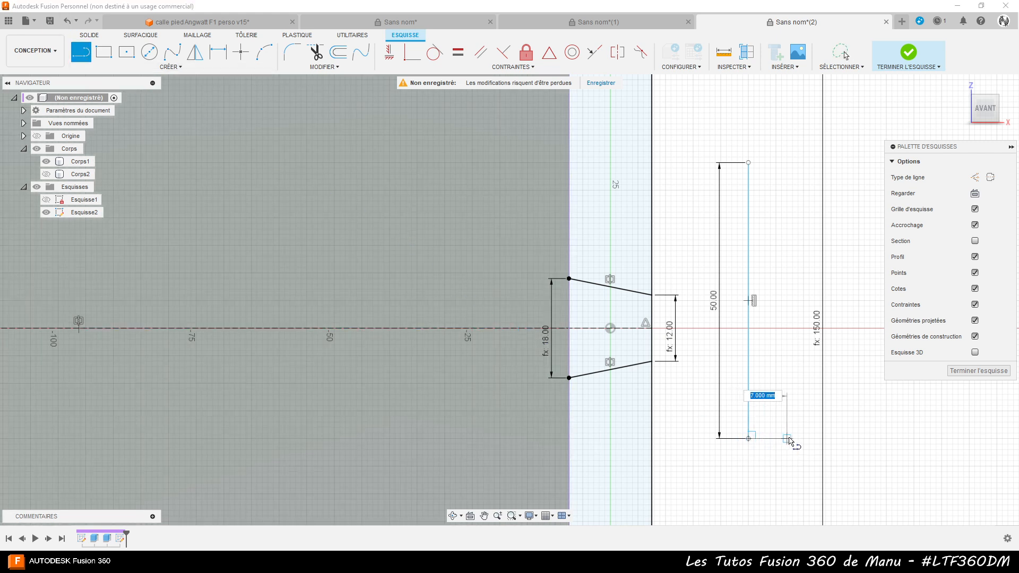
{"action": "type", "text": "10"}
{"action": "key", "text": "Return"}
{"action": "key", "text": "Escape"}
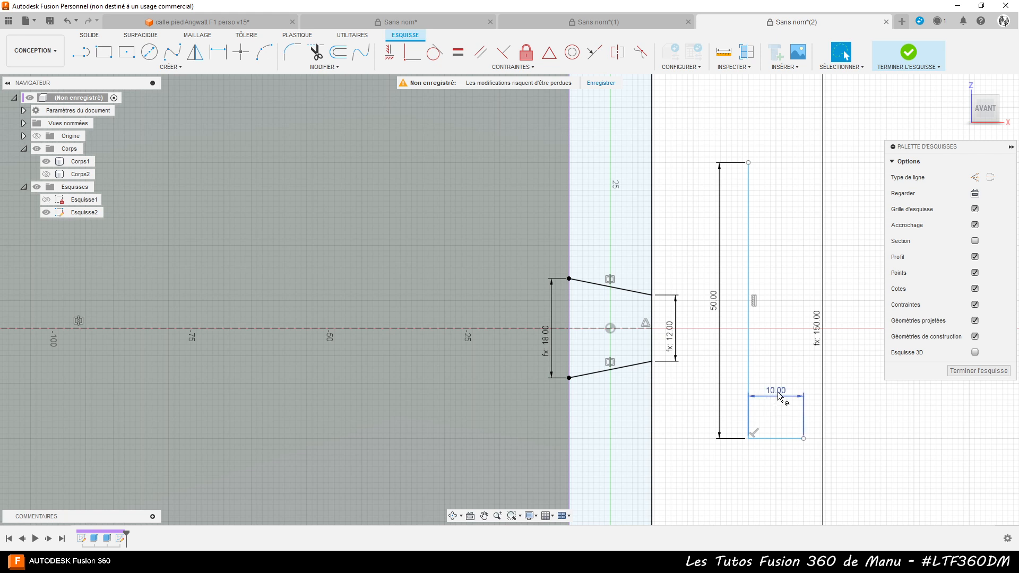
{"action": "left_click_drag", "start_coordinate": [776, 391], "coordinate": [783, 459]}
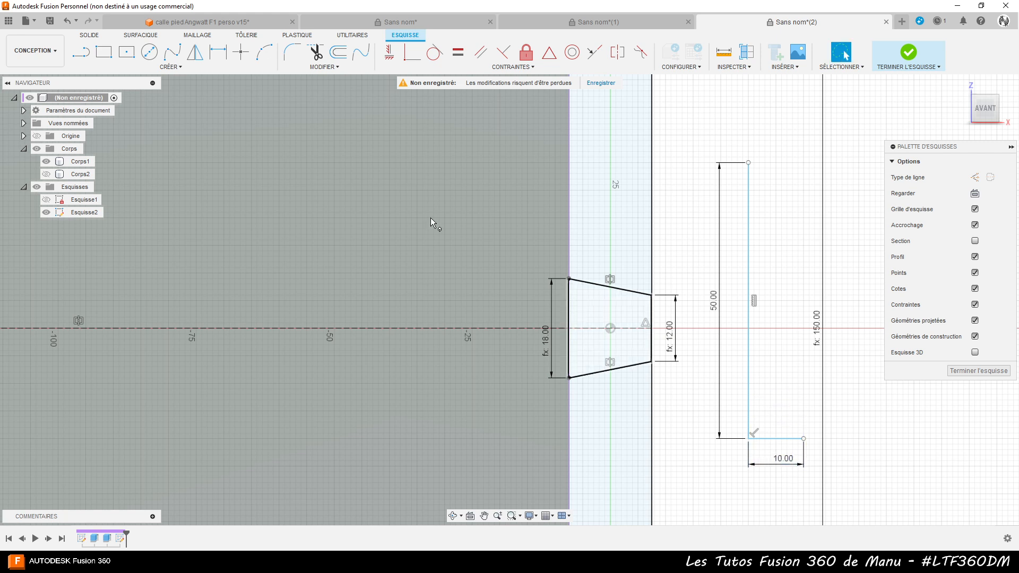
Close the reference triangle with a line from the vertical line's upper end to the 10 mm line's free end
{"action": "left_click", "coordinate": [80, 51]}
{"action": "left_click", "coordinate": [749, 164]}
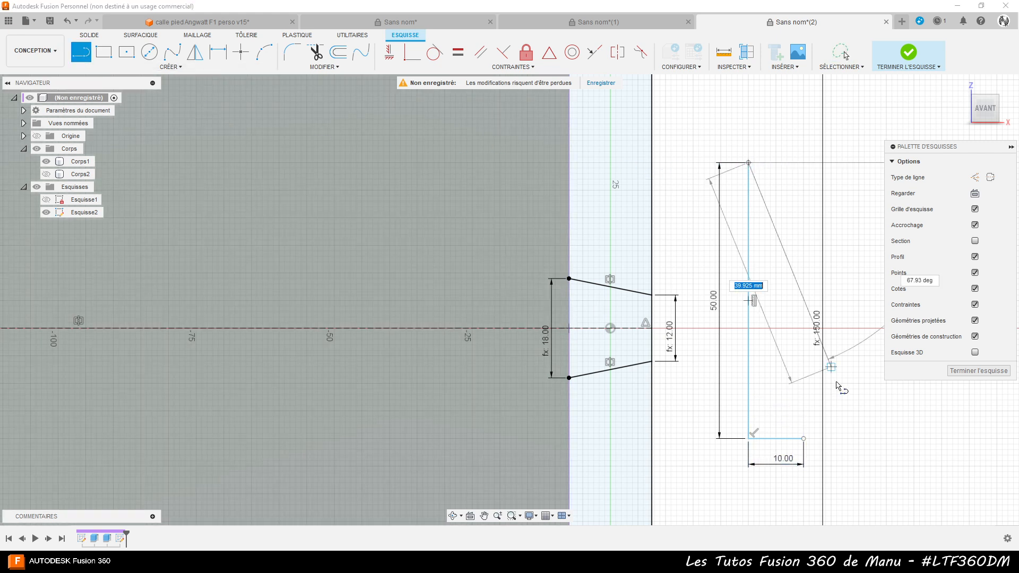
{"action": "left_click", "coordinate": [804, 438]}
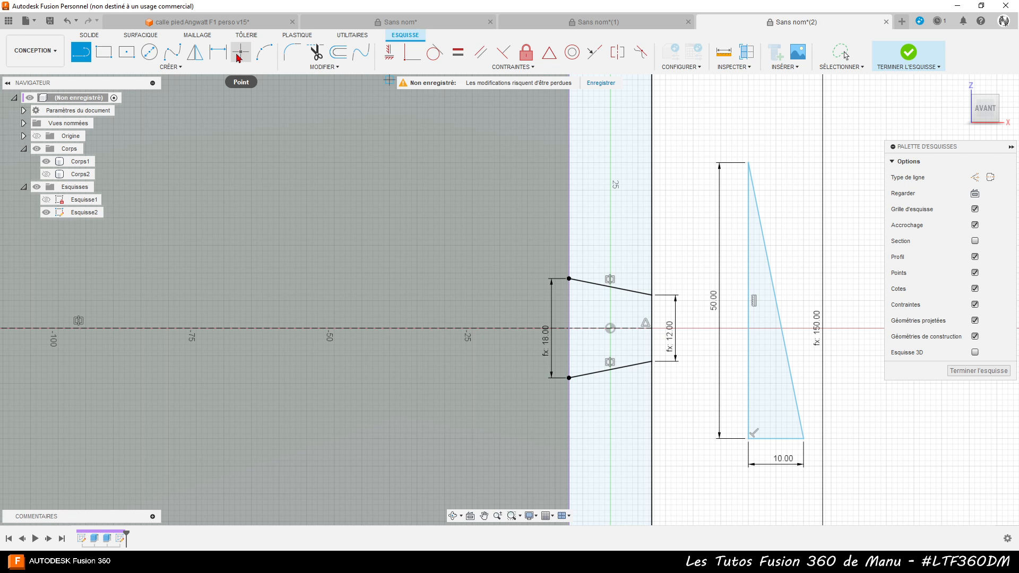
Add a driven angle dimension between the dovetail's upper slanted line and the strip's outer edge
{"action": "key", "text": "d"}
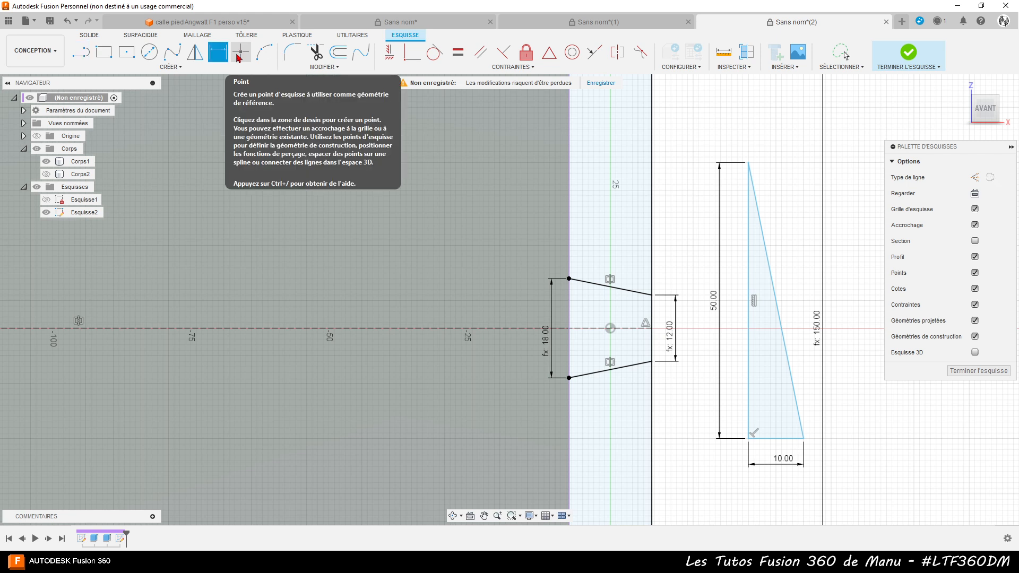
{"action": "scroll", "coordinate": [666, 266], "scroll_direction": "up", "scroll_amount": 4}
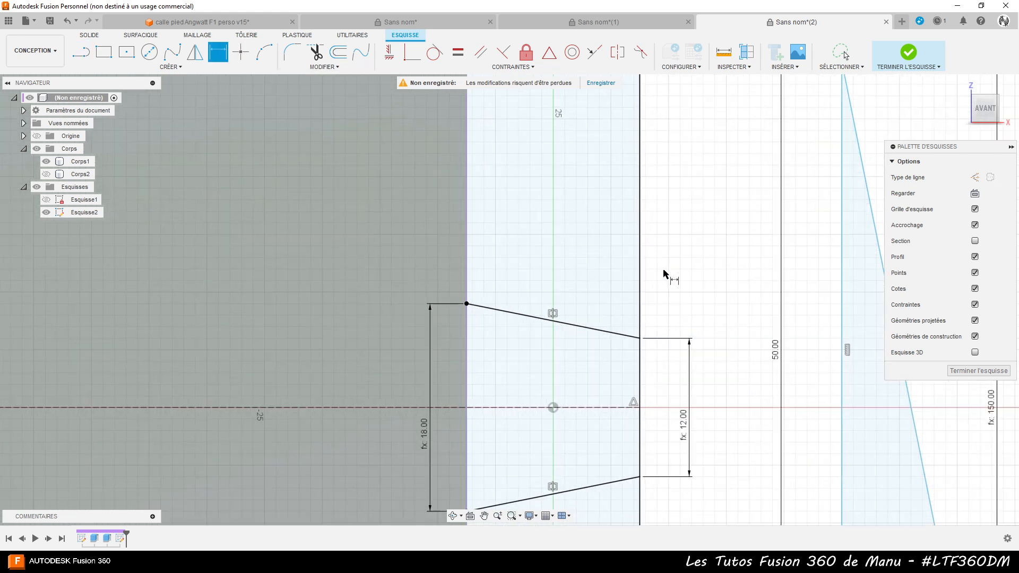
{"action": "left_click", "coordinate": [607, 335]}
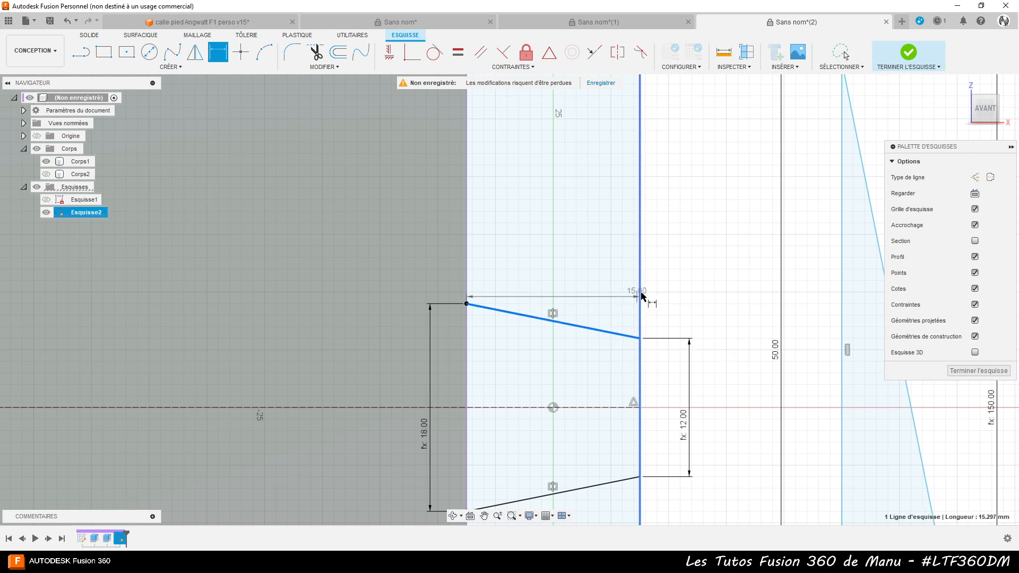
{"action": "left_click", "coordinate": [640, 297]}
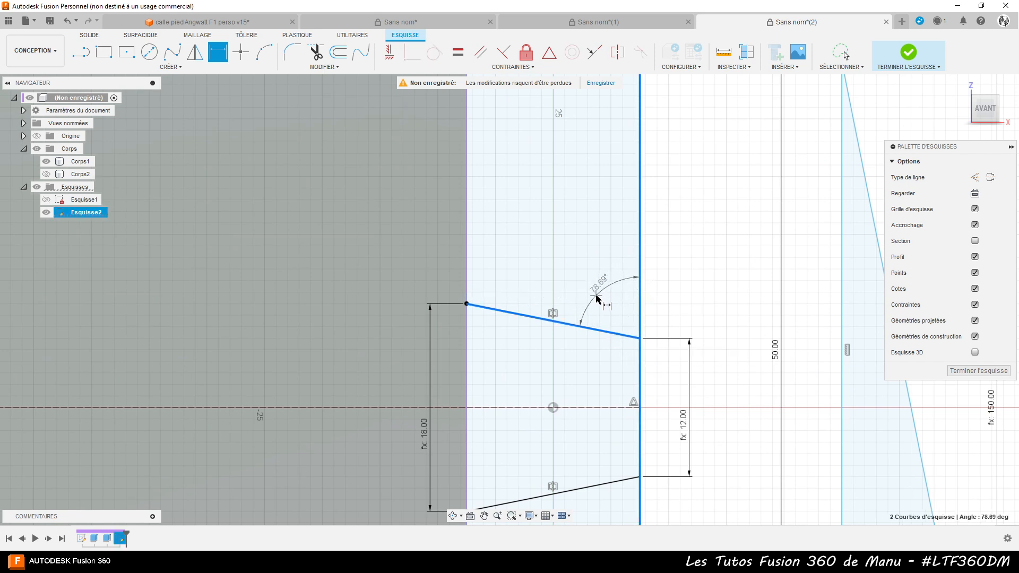
{"action": "left_click", "coordinate": [639, 324]}
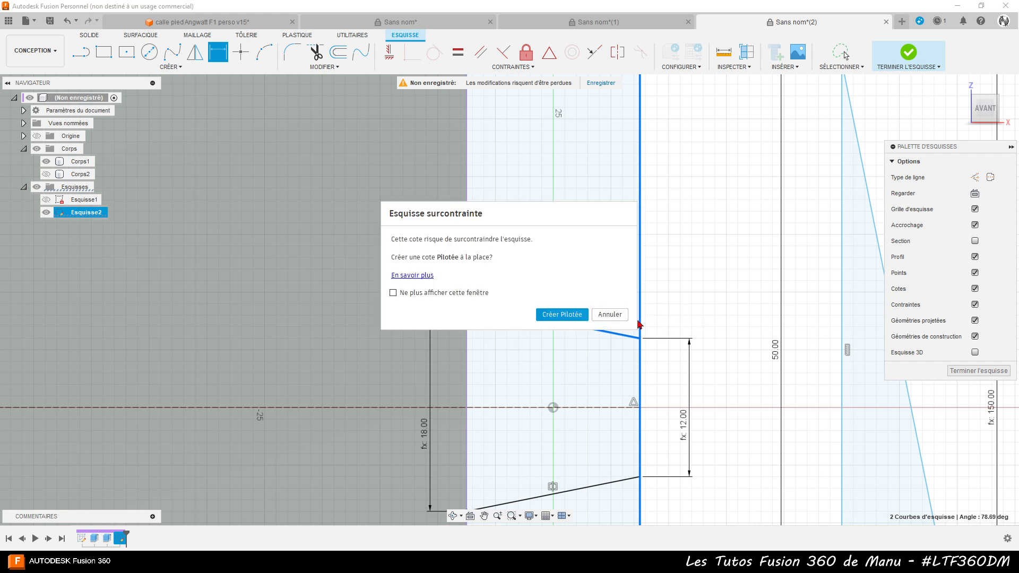
{"action": "left_click", "coordinate": [570, 314]}
Add a driven angle dimension between the reference triangle's 10 mm base and its sloping side
{"action": "scroll", "coordinate": [712, 222], "scroll_direction": "down", "scroll_amount": 3}
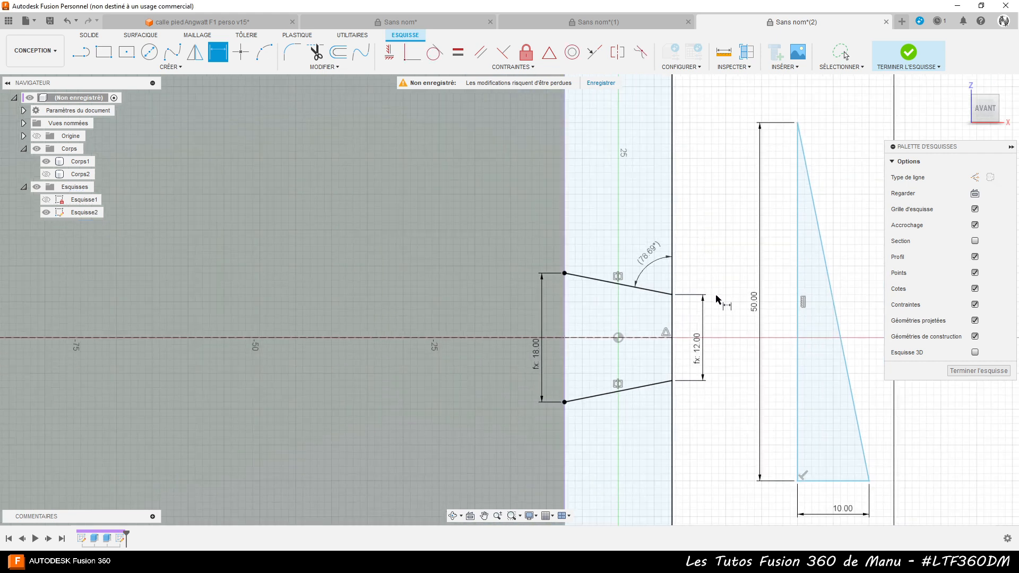
{"action": "scroll", "coordinate": [729, 434], "scroll_direction": "down", "scroll_amount": 1}
{"action": "scroll", "coordinate": [902, 486], "scroll_direction": "up", "scroll_amount": 2}
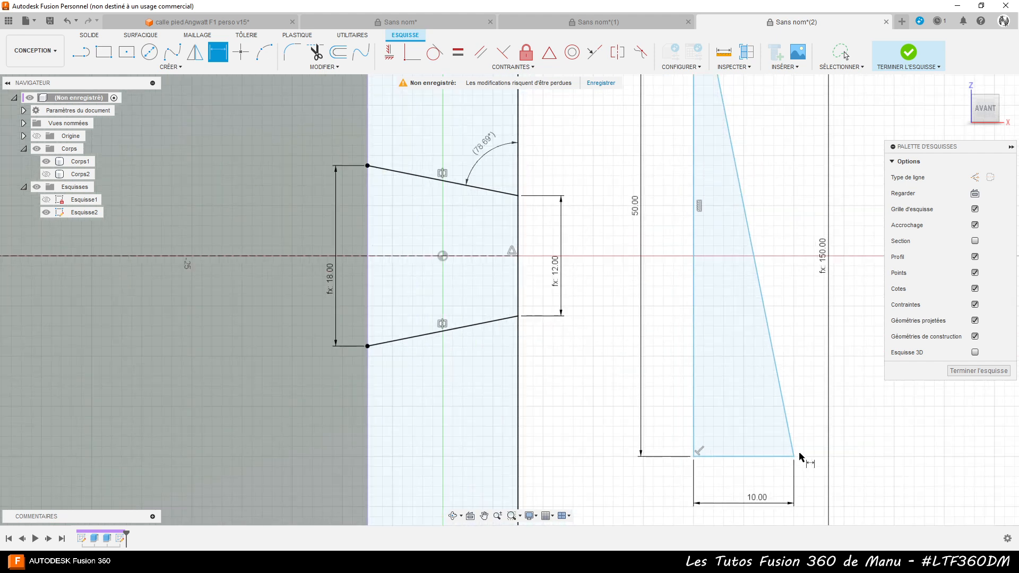
{"action": "left_click", "coordinate": [780, 457]}
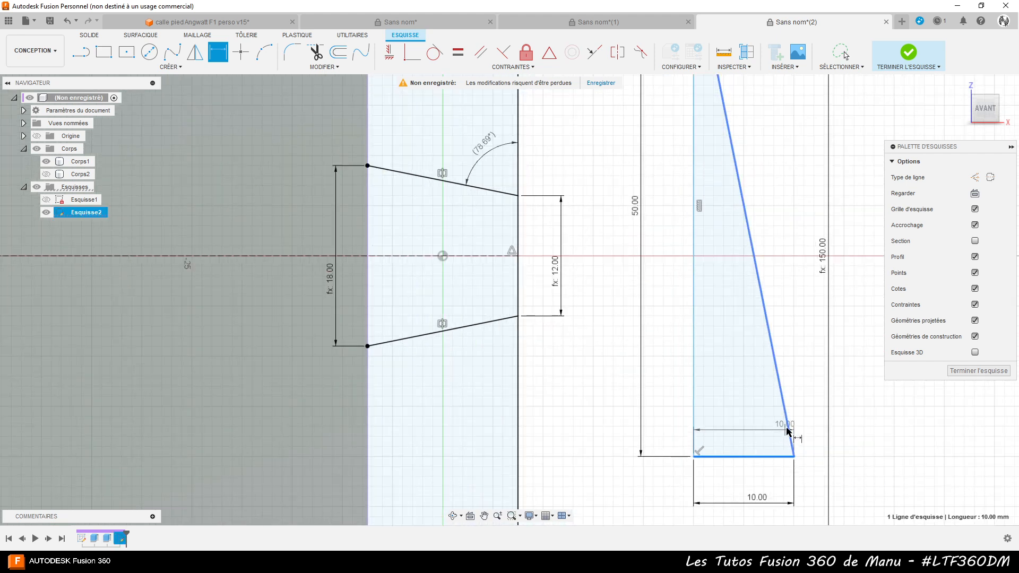
{"action": "left_click", "coordinate": [787, 428]}
{"action": "left_click", "coordinate": [752, 415]}
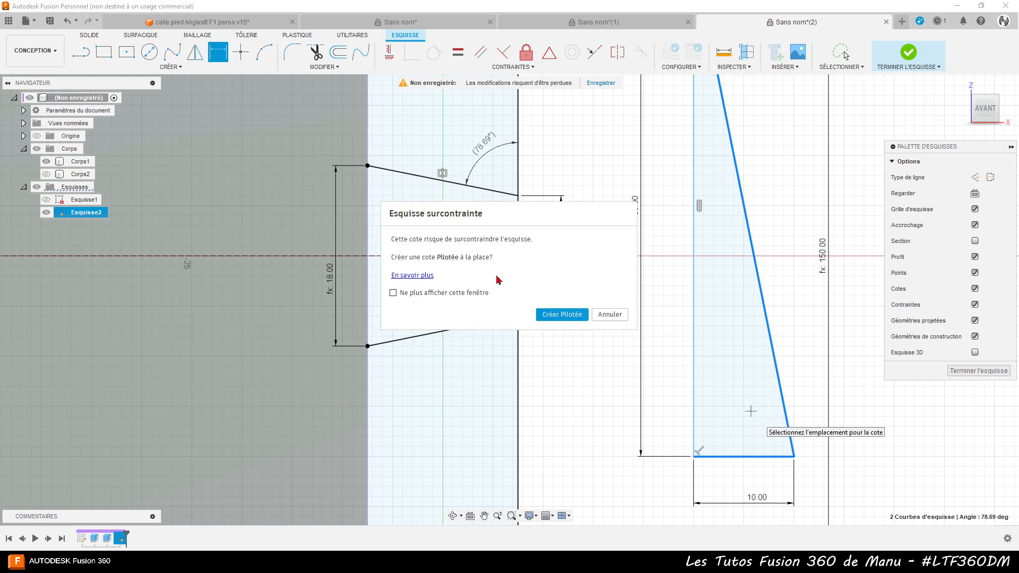
{"action": "left_click", "coordinate": [559, 317]}
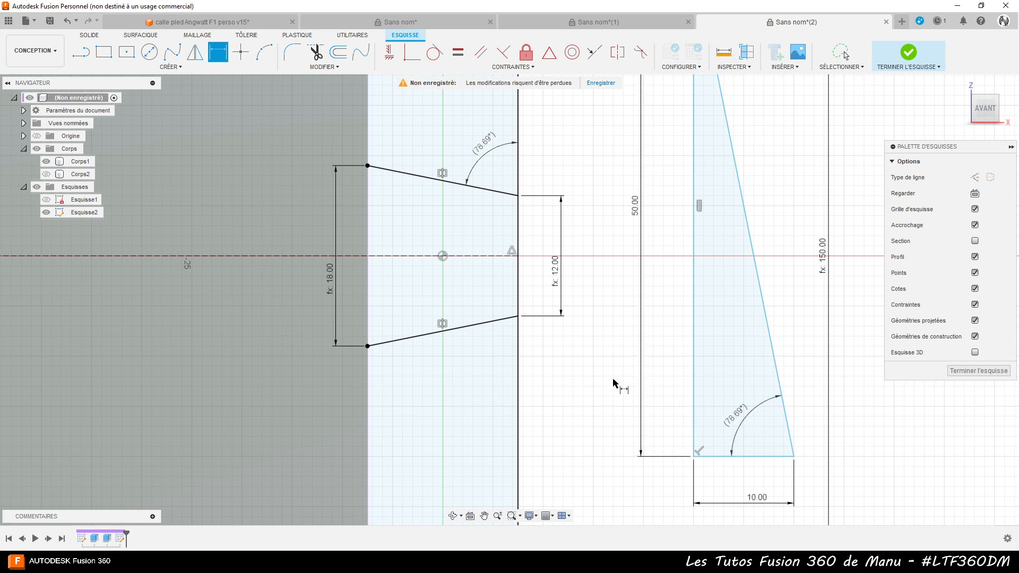
{"action": "scroll", "coordinate": [618, 361], "scroll_direction": "down", "scroll_amount": 4}
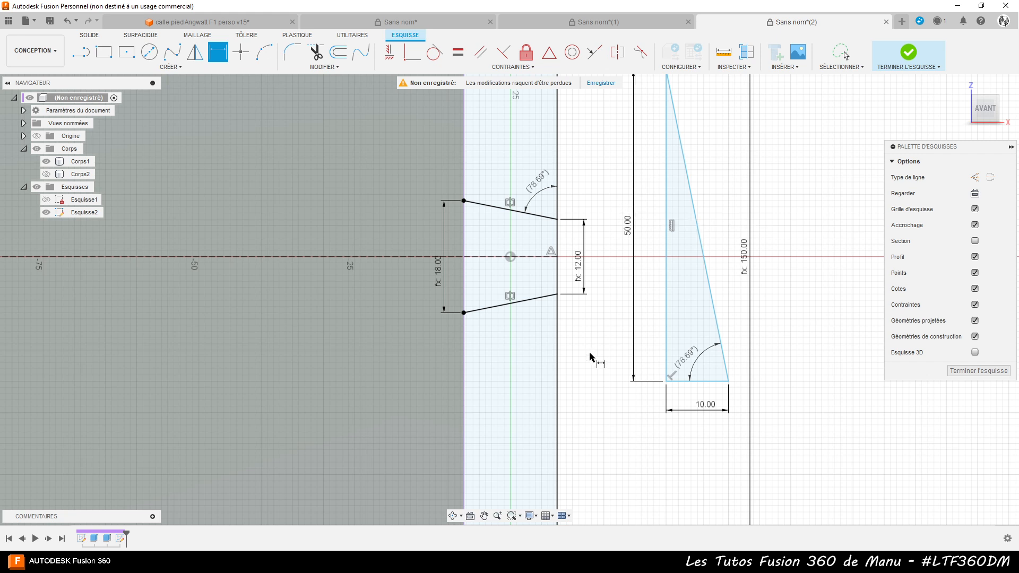
{"action": "scroll", "coordinate": [849, 391], "scroll_direction": "down", "scroll_amount": 3}
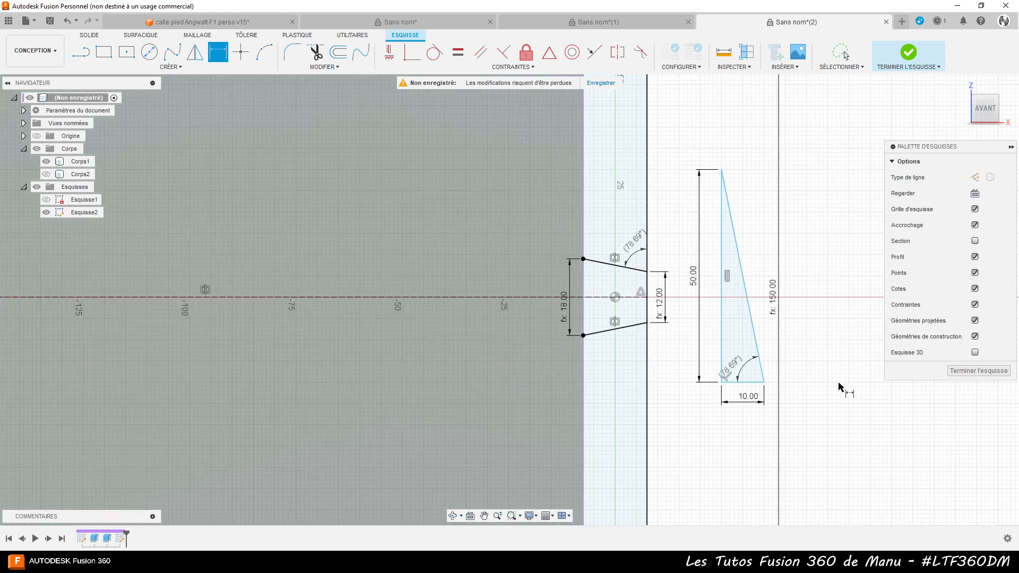
Convert the three sides of the 50-by-10 mm reference triangle to construction lines
{"action": "key", "text": "Escape"}
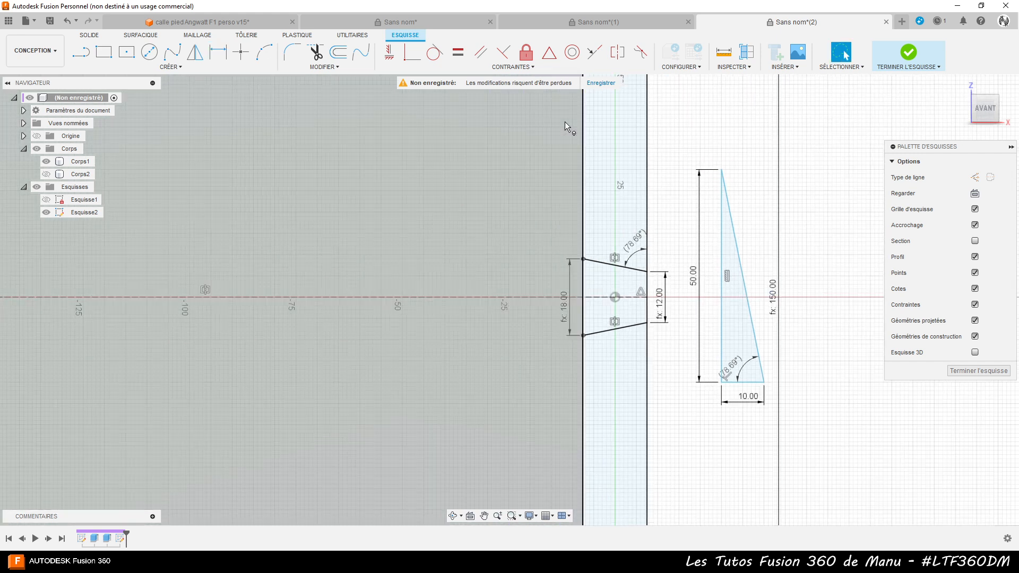
{"action": "mouse_move", "coordinate": [696, 148]}
{"action": "left_mouse_down"}
{"action": "mouse_move", "coordinate": [698, 366]}
{"action": "mouse_move", "coordinate": [741, 427]}
{"action": "mouse_move", "coordinate": [799, 231]}
{"action": "mouse_move", "coordinate": [699, 145]}
{"action": "left_mouse_up"}
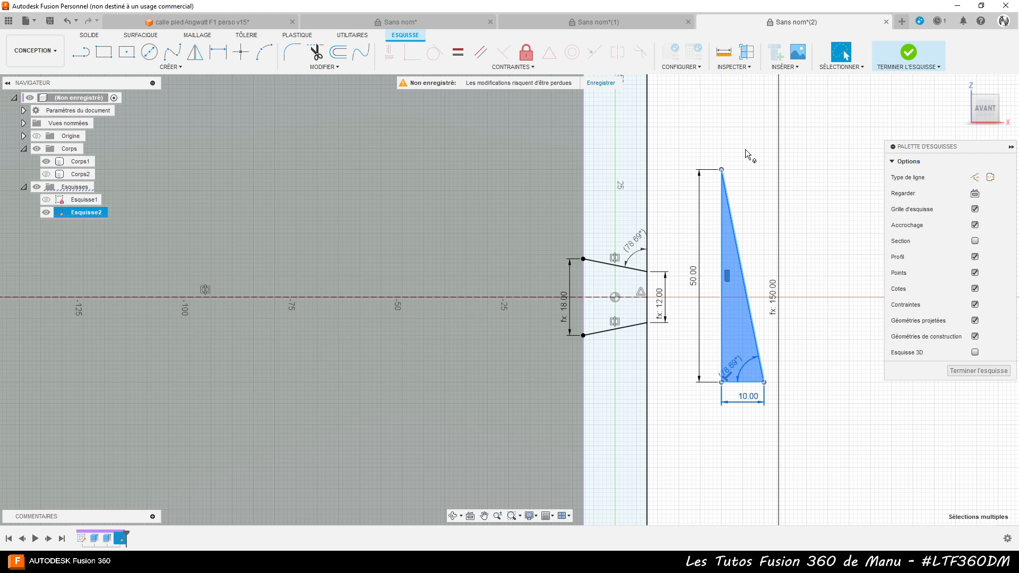
{"action": "key", "text": "x"}
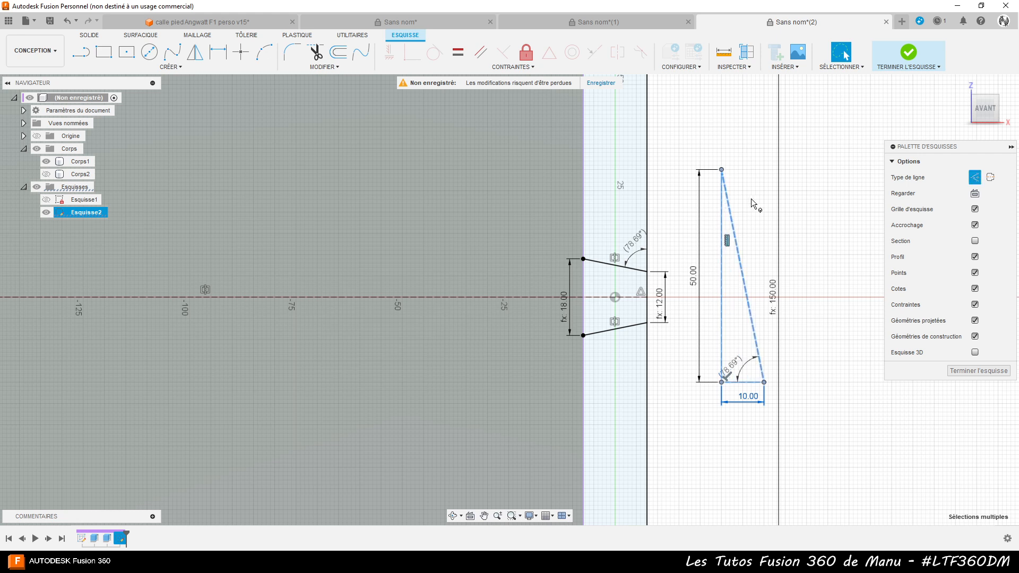
{"action": "left_click", "coordinate": [800, 250]}
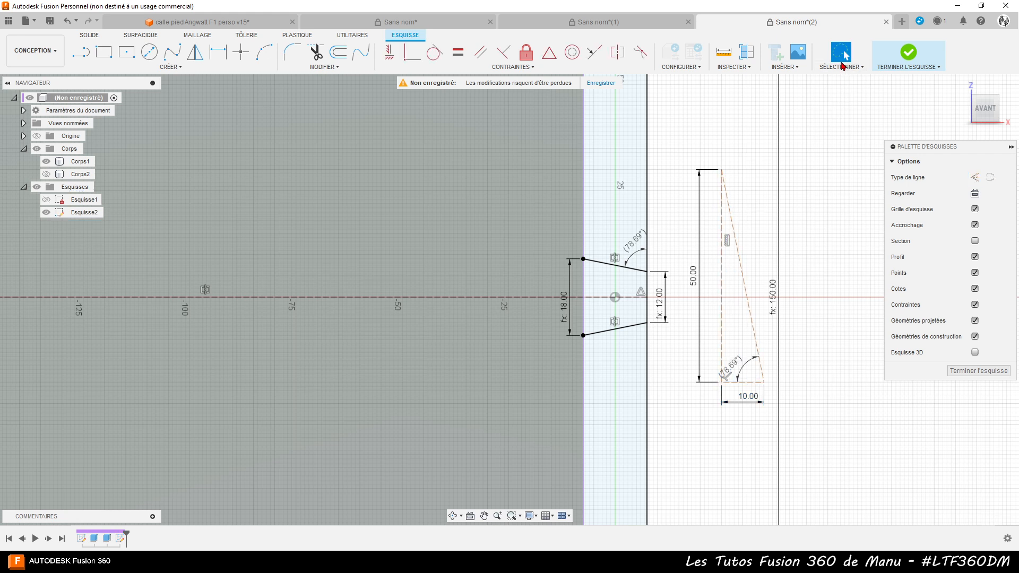
{"action": "left_click", "coordinate": [842, 65]}
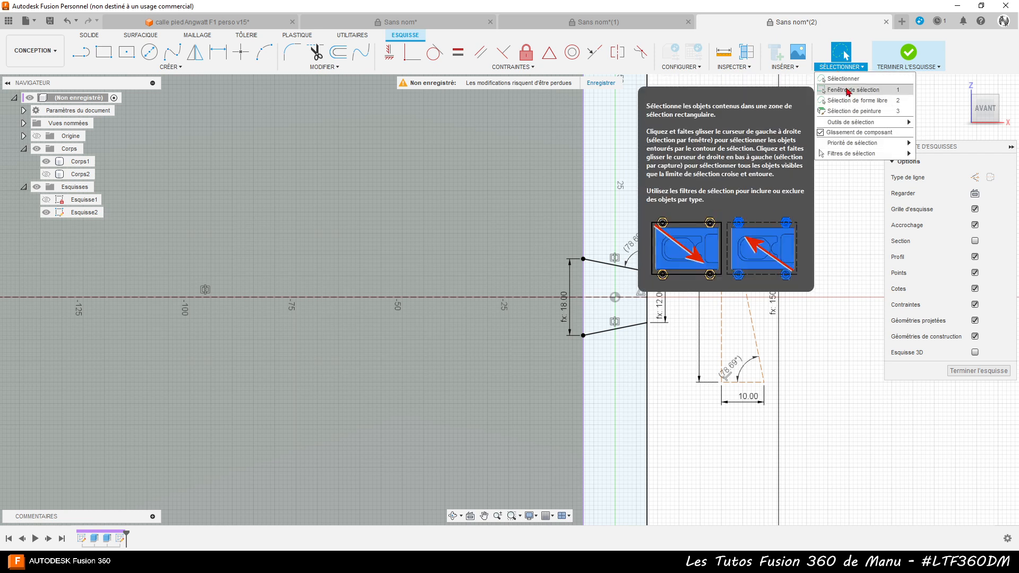
{"action": "left_click", "coordinate": [848, 93]}
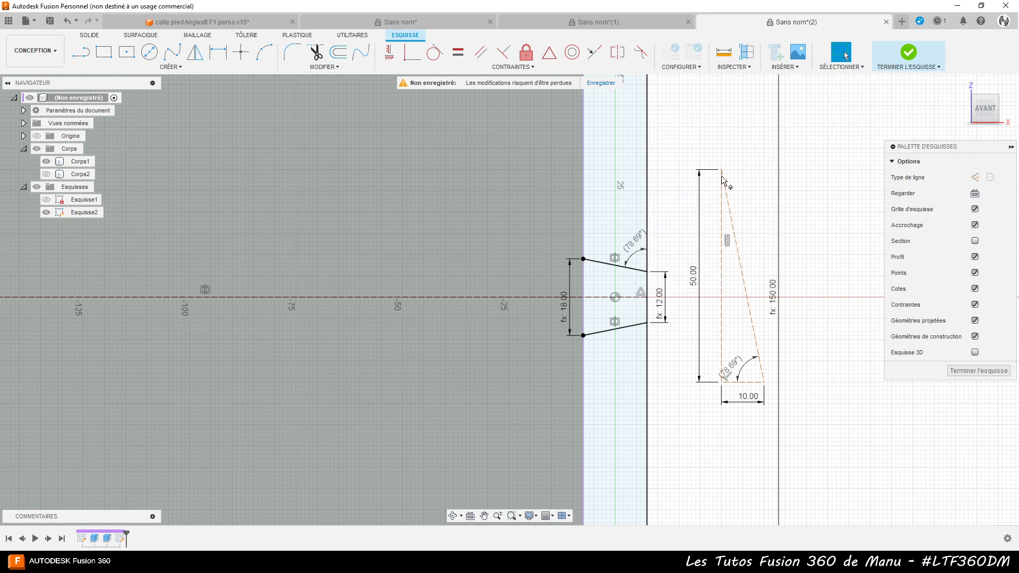
Set up a rectangular sketch pattern with the dovetail's upper and lower slanted lines as its objects
{"action": "scroll", "coordinate": [693, 441], "scroll_direction": "up", "scroll_amount": 1}
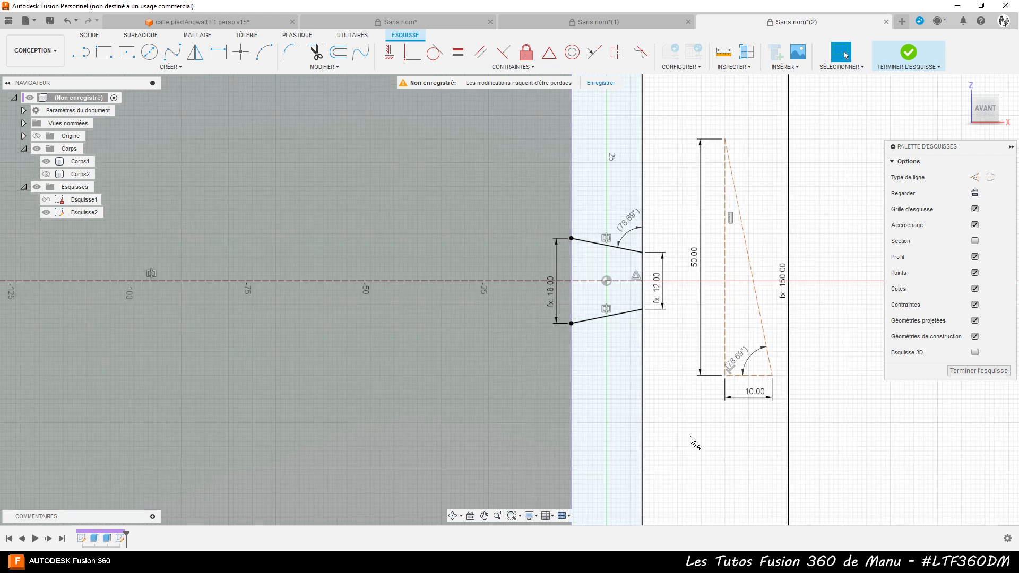
{"action": "scroll", "coordinate": [690, 386], "scroll_direction": "down", "scroll_amount": 5}
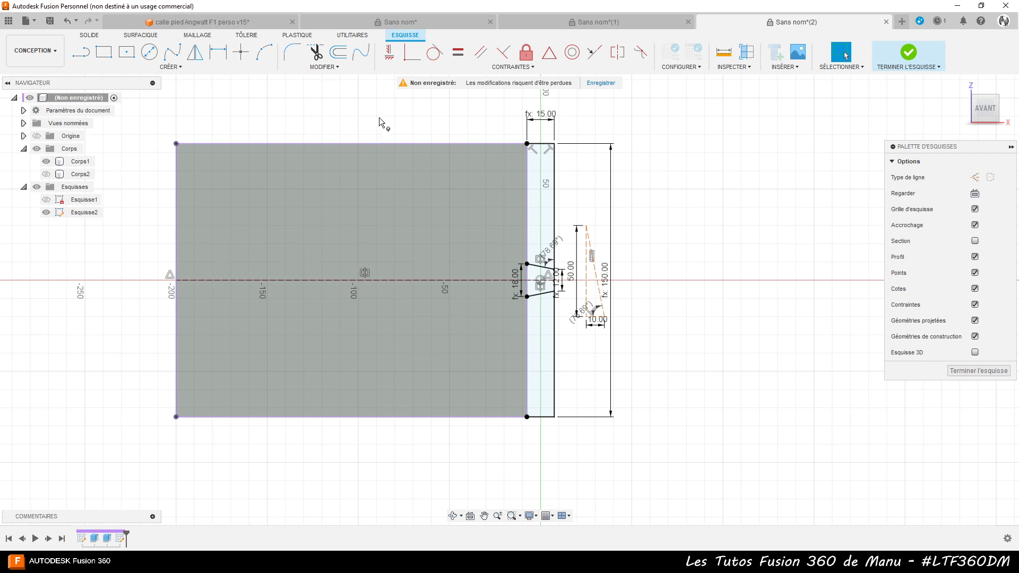
{"action": "scroll", "coordinate": [382, 119], "scroll_direction": "up", "scroll_amount": 2}
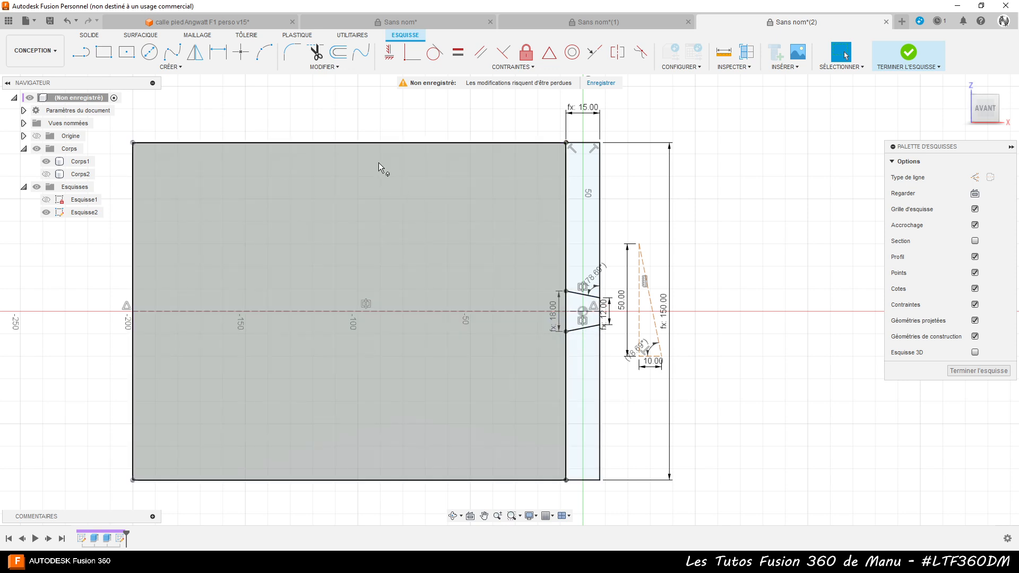
{"action": "left_click", "coordinate": [578, 294]}
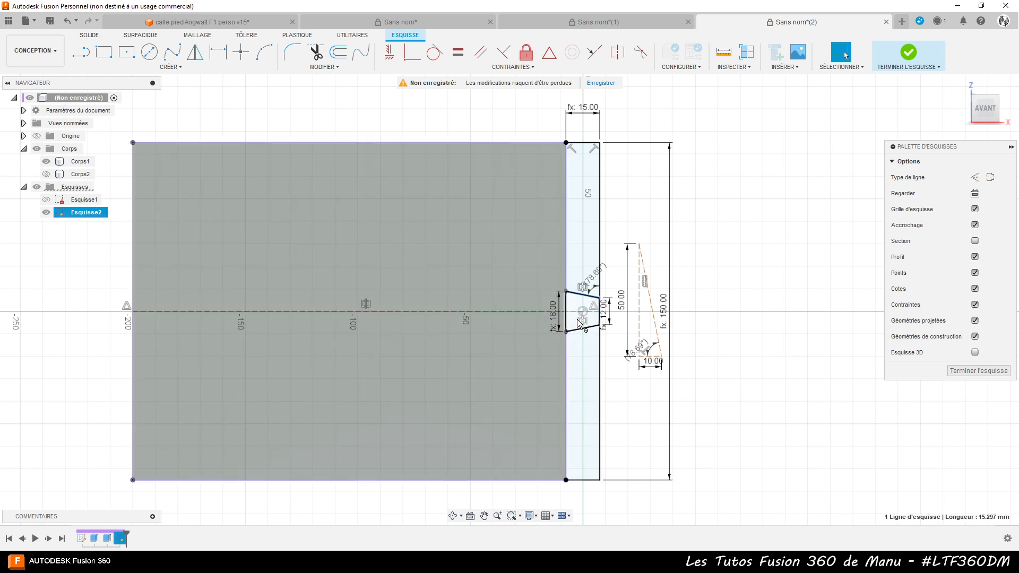
{"action": "left_click", "coordinate": [581, 329]}
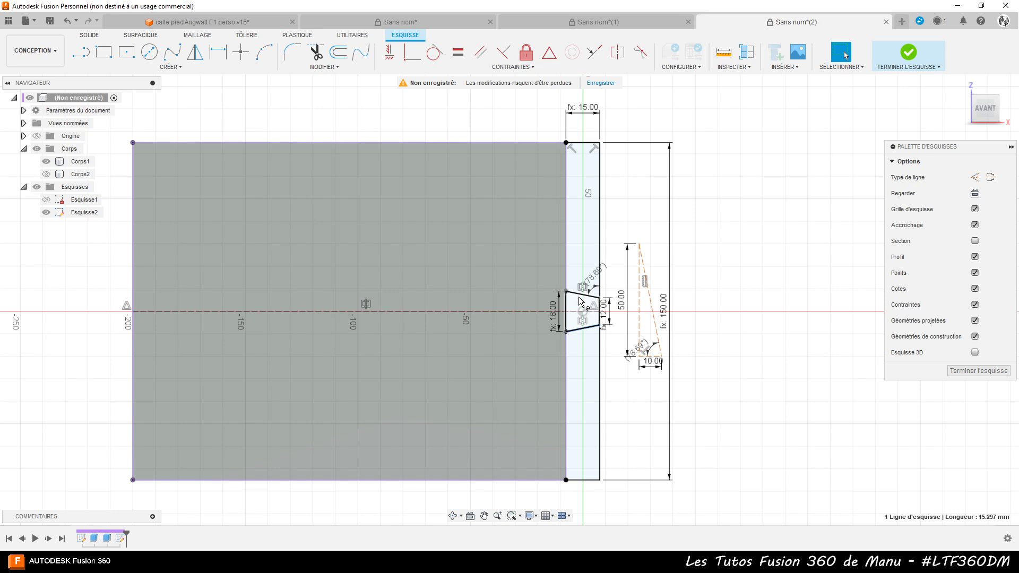
{"action": "left_click", "coordinate": [218, 113]}
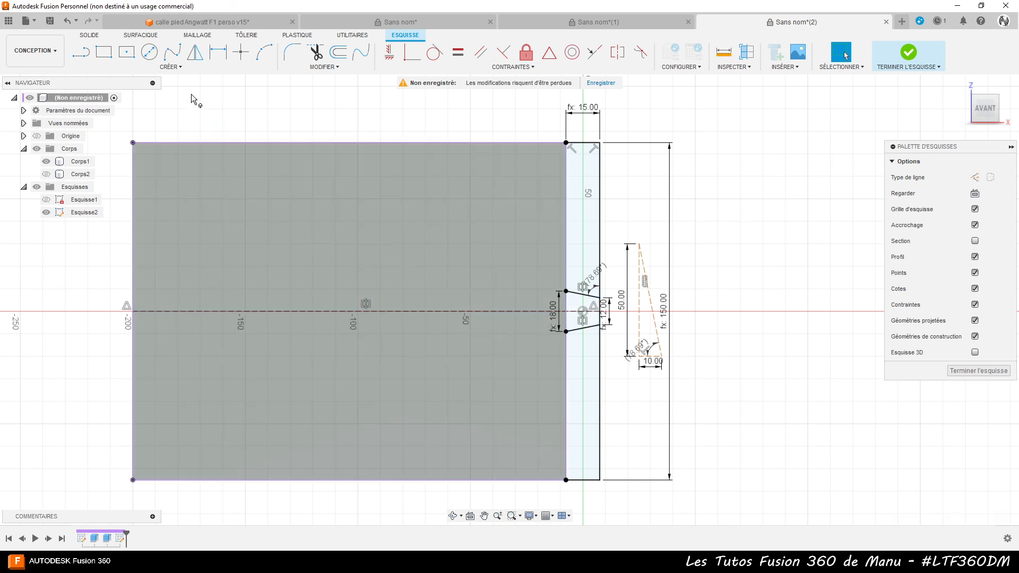
{"action": "left_click", "coordinate": [170, 68]}
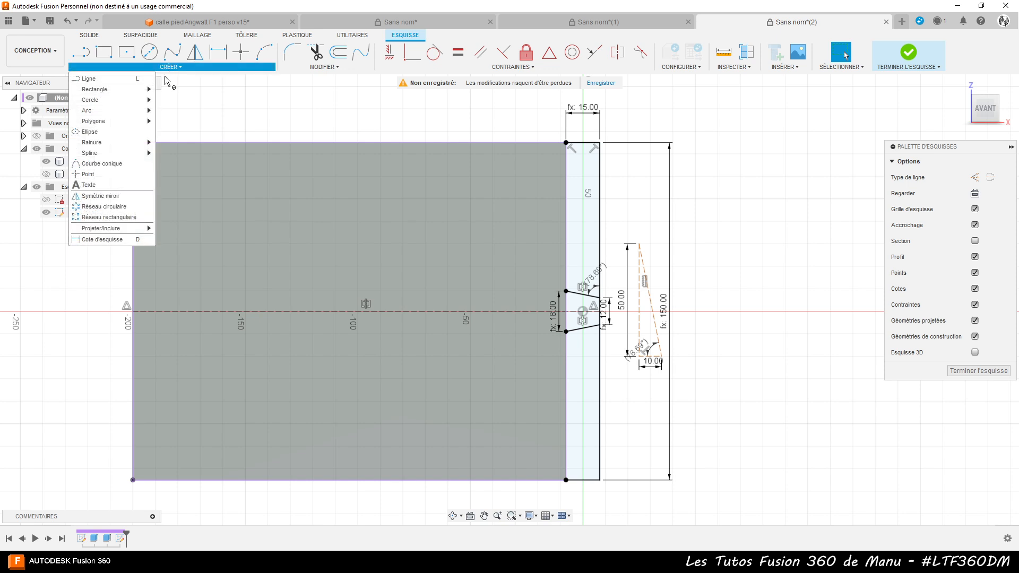
{"action": "left_click", "coordinate": [120, 218]}
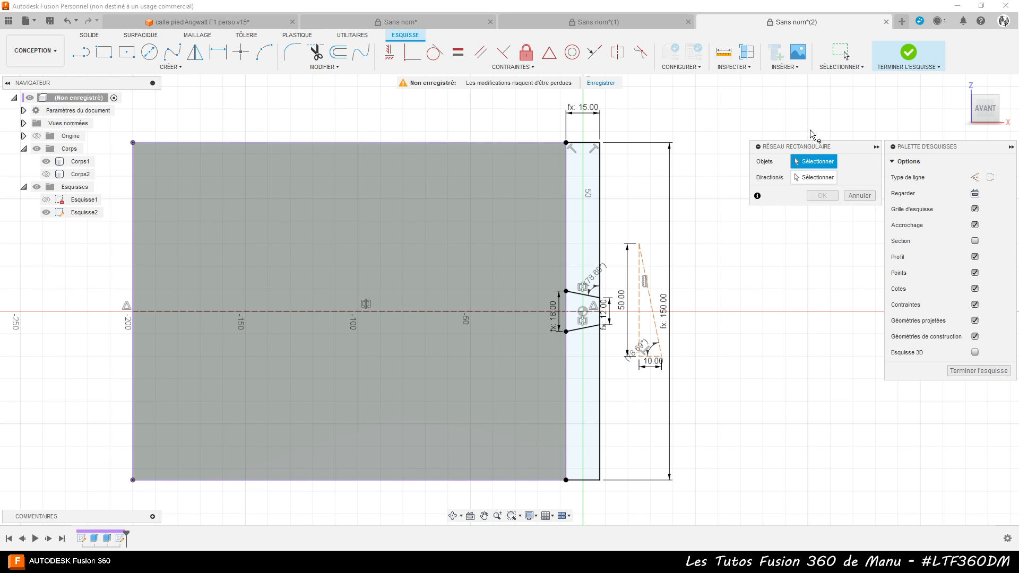
{"action": "left_click", "coordinate": [583, 296]}
{"action": "left_click", "coordinate": [584, 328]}
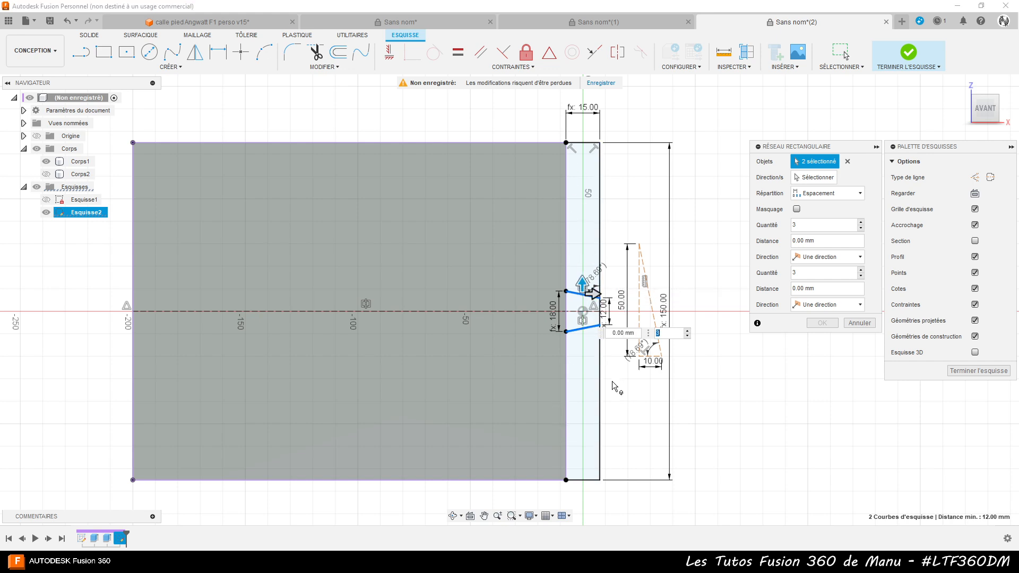
Make the pattern symmetric in the vertical direction and set that direction's quantity to the parameter NbrQA2
{"action": "left_click", "coordinate": [818, 310]}
{"action": "left_click", "coordinate": [804, 328]}
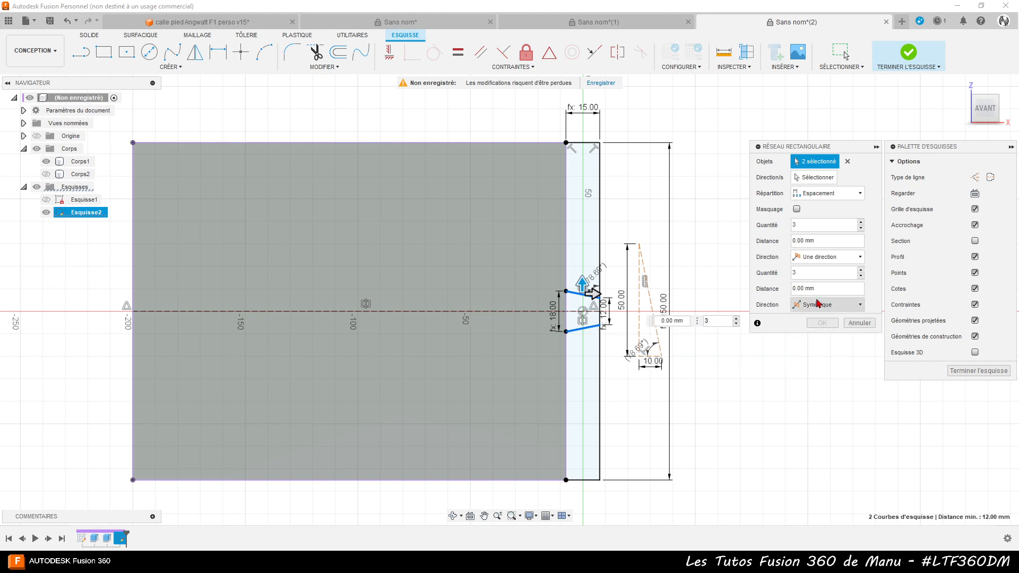
{"action": "double_click", "coordinate": [819, 272]}
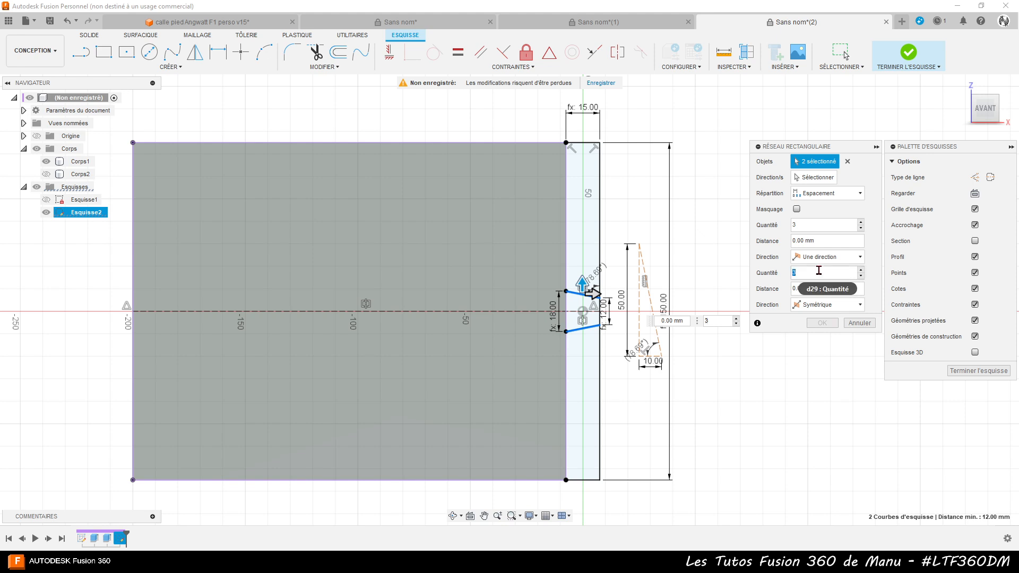
{"action": "type", "text": "nb"}
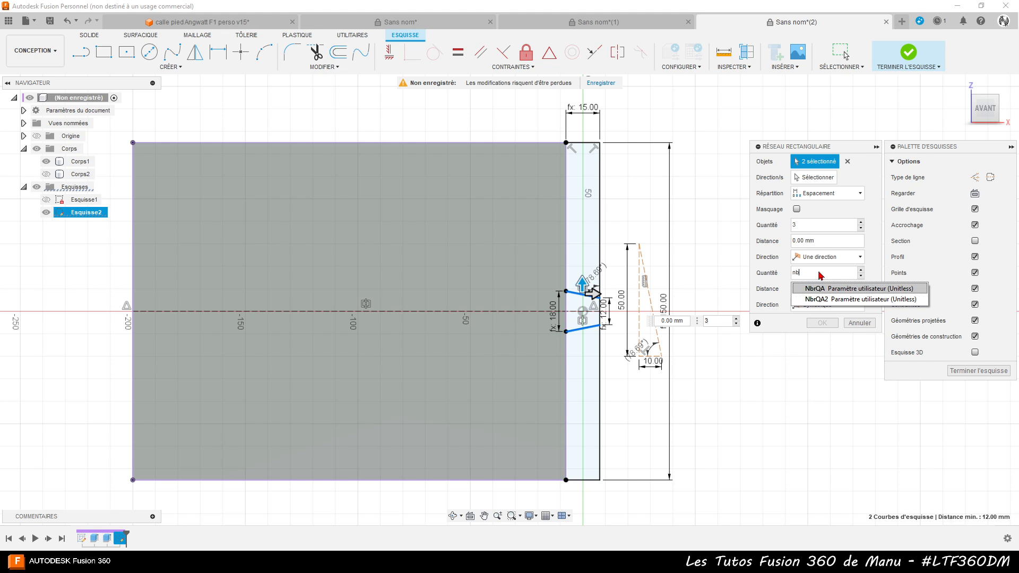
{"action": "left_click", "coordinate": [827, 298]}
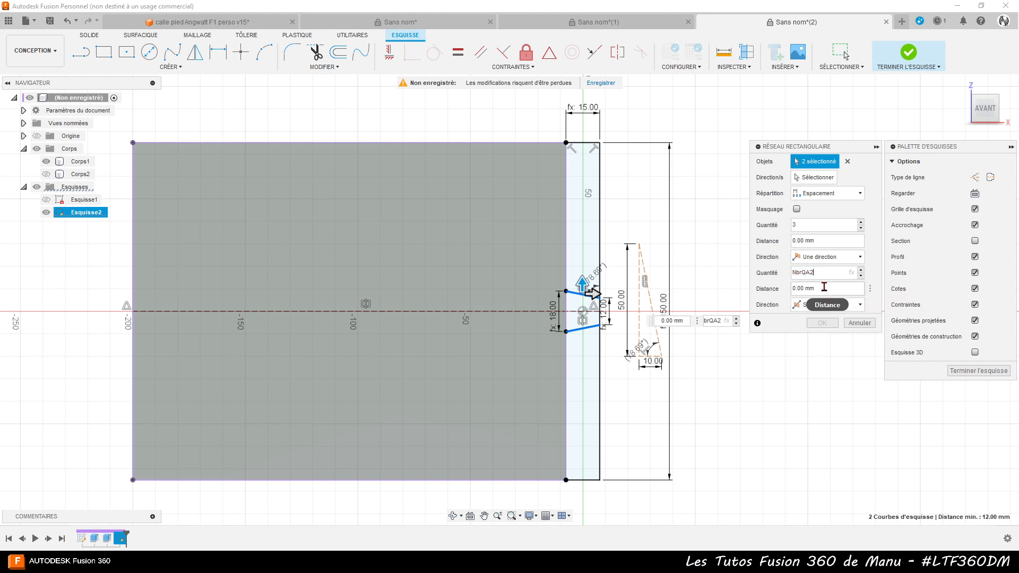
Set the vertical pattern distance to the parameter Espacement, keep the spacing distribution, and create the pattern
{"action": "double_click", "coordinate": [824, 286]}
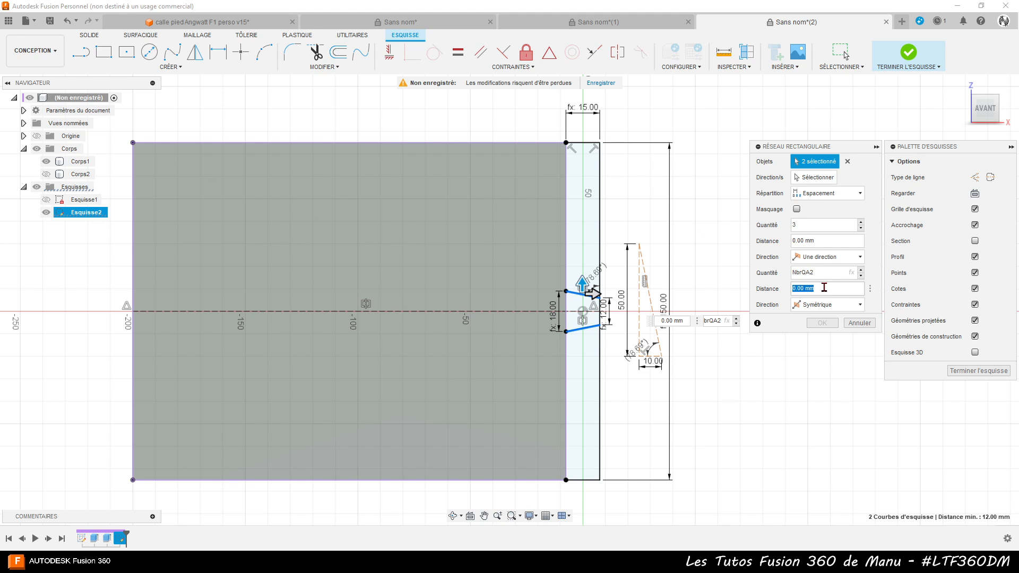
{"action": "type", "text": "es"}
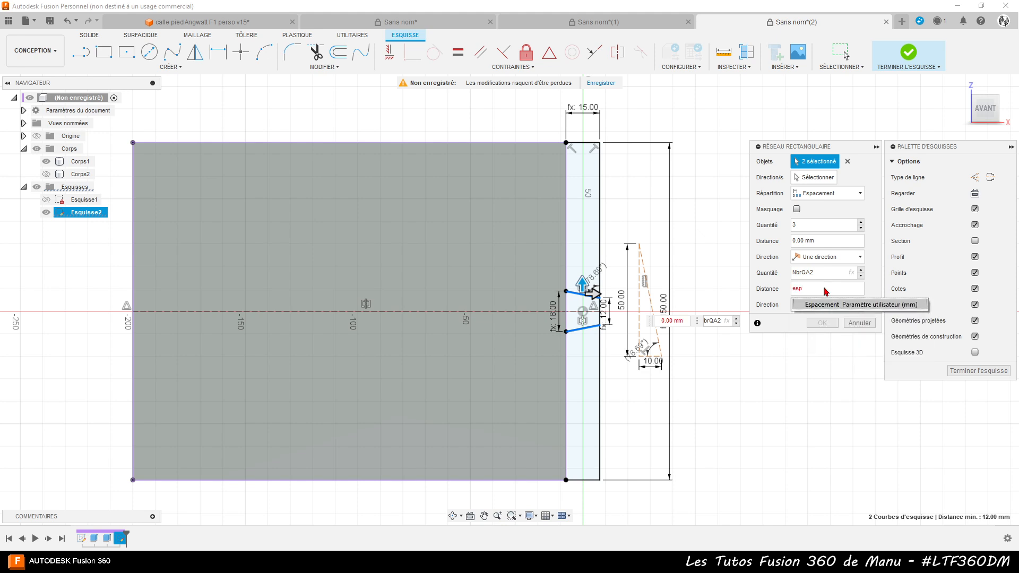
{"action": "type", "text": "p"}
{"action": "left_click", "coordinate": [830, 304]}
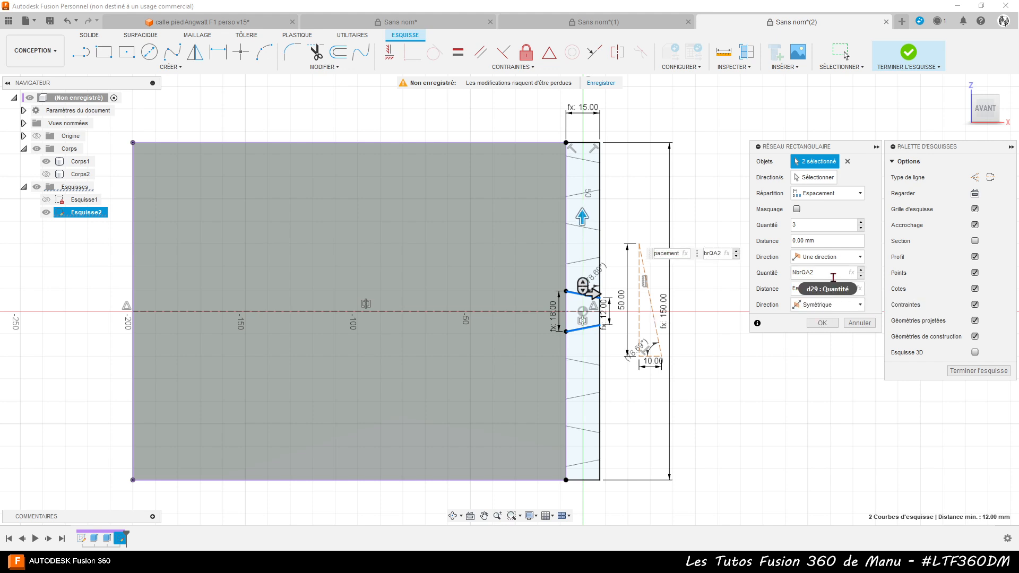
{"action": "left_click", "coordinate": [828, 195]}
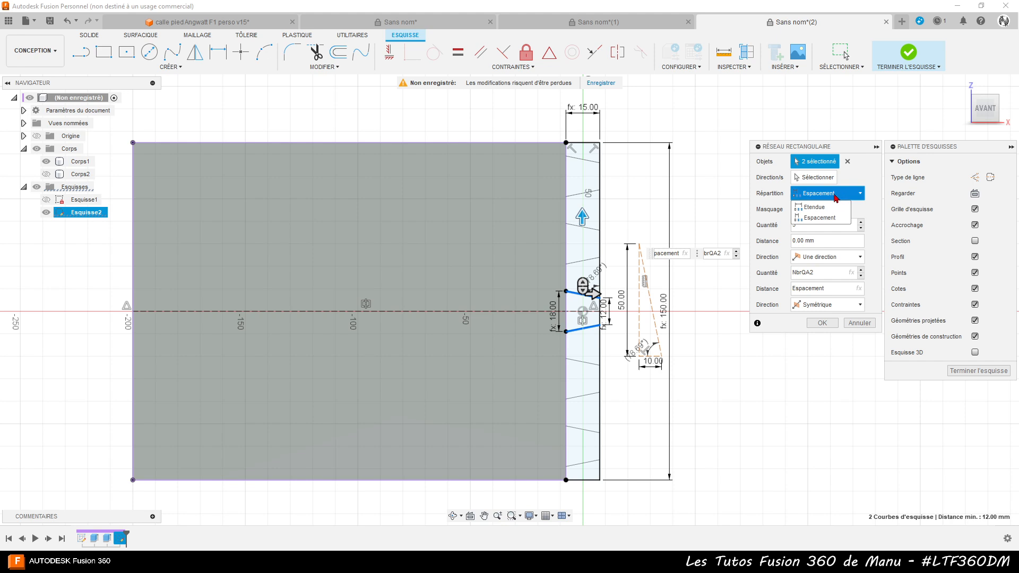
{"action": "left_click", "coordinate": [838, 197]}
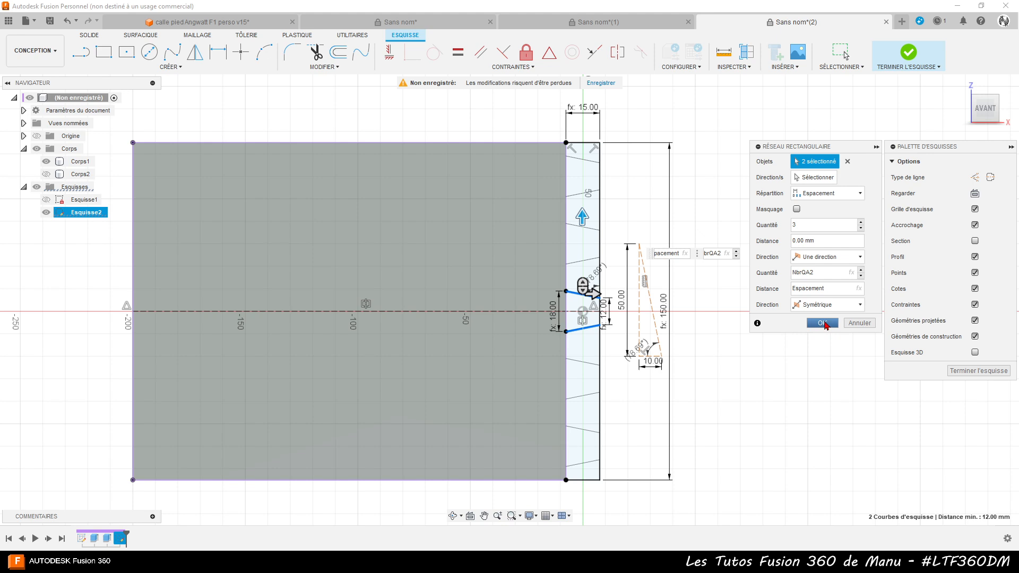
{"action": "left_click", "coordinate": [823, 323]}
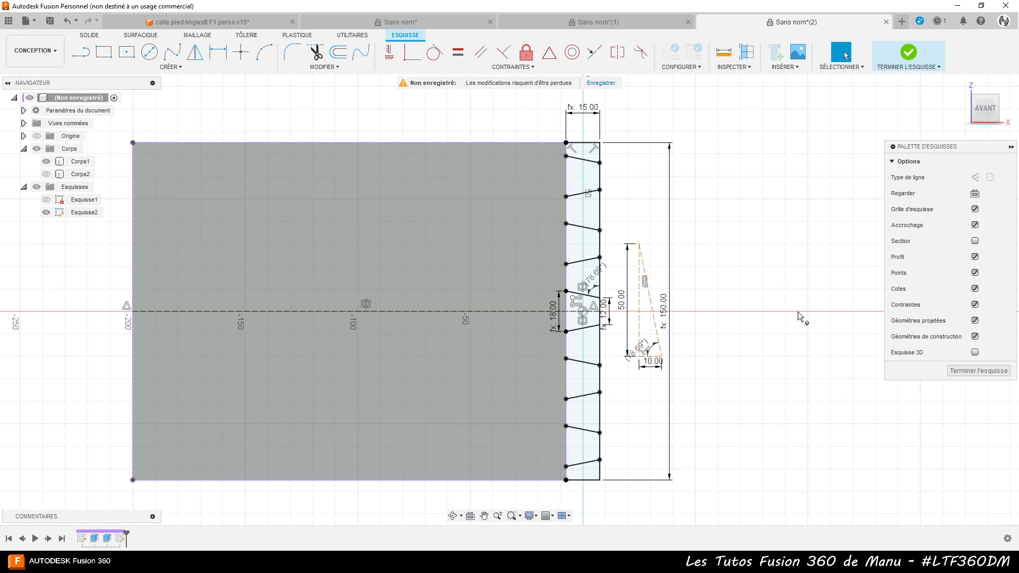
Finish the sketch and extrude the six strip profiles between and outside the patterned dovetails by -Epaisseur
{"action": "left_click", "coordinate": [970, 373]}
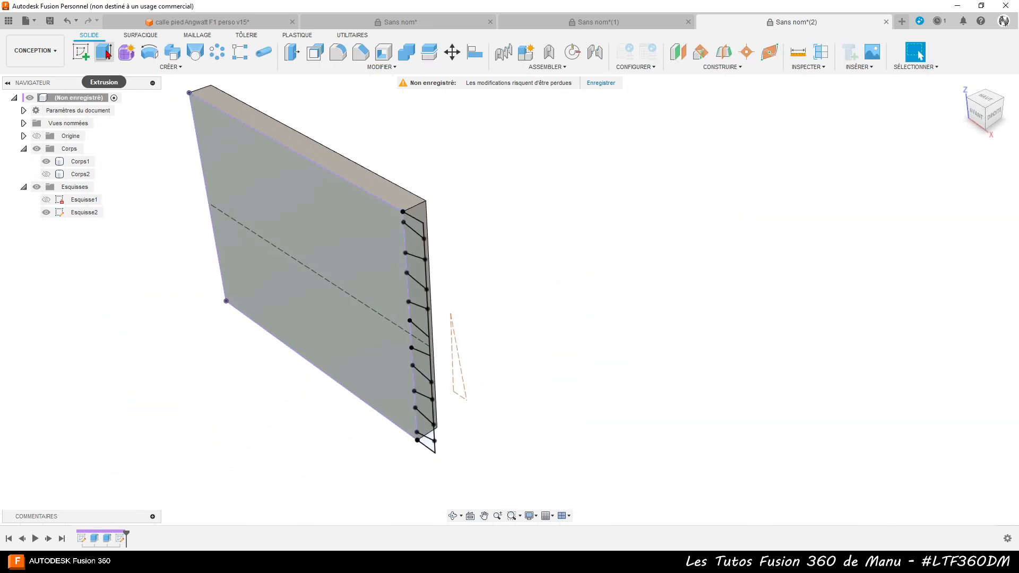
{"action": "left_click", "coordinate": [106, 52]}
{"action": "left_click", "coordinate": [415, 225]}
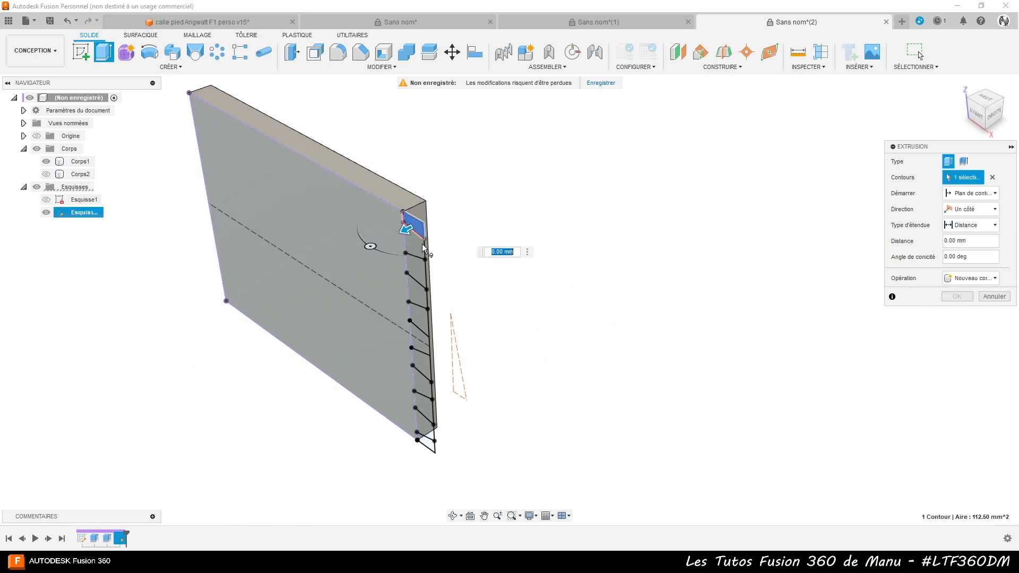
{"action": "left_click", "coordinate": [421, 276]}
{"action": "left_click", "coordinate": [419, 320]}
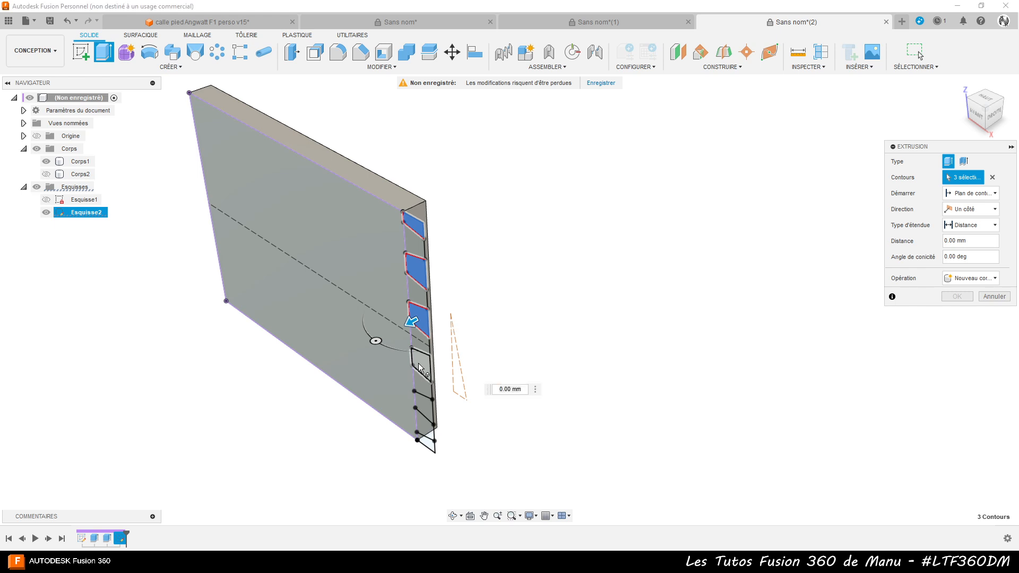
{"action": "left_click", "coordinate": [419, 366]}
{"action": "left_click", "coordinate": [422, 410]}
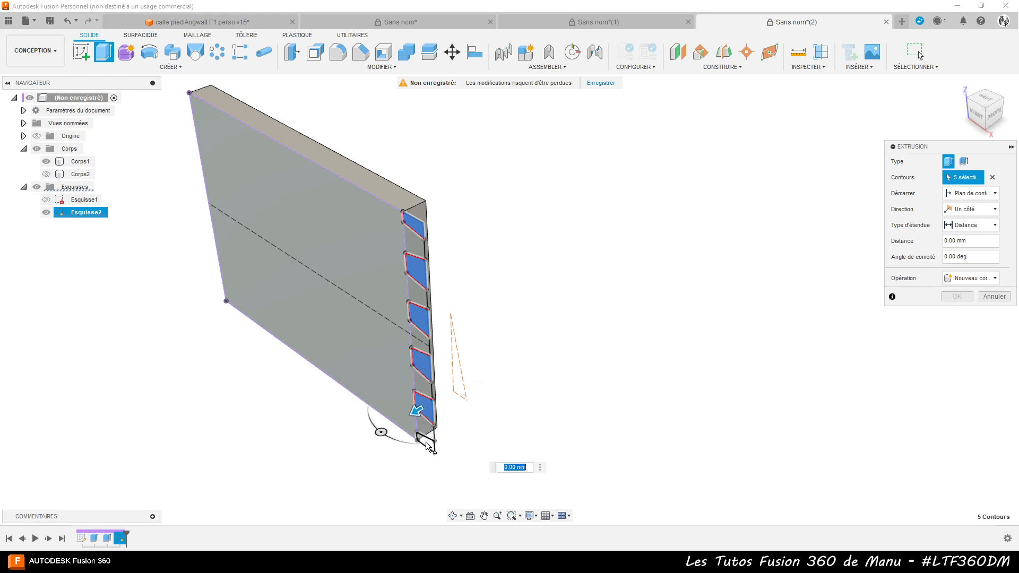
{"action": "left_click", "coordinate": [426, 443]}
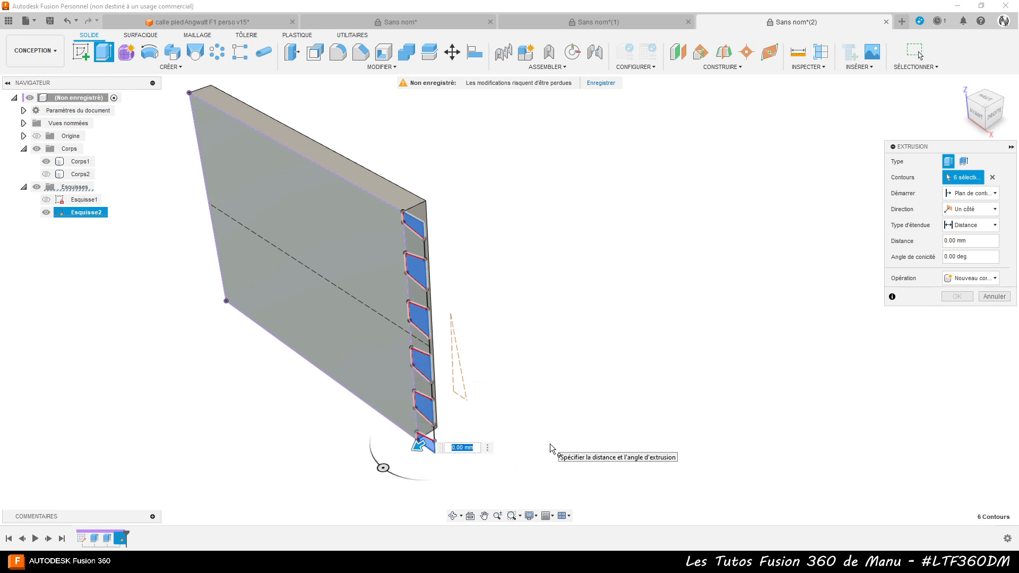
{"action": "type", "text": "-"}
{"action": "type", "text": "ep"}
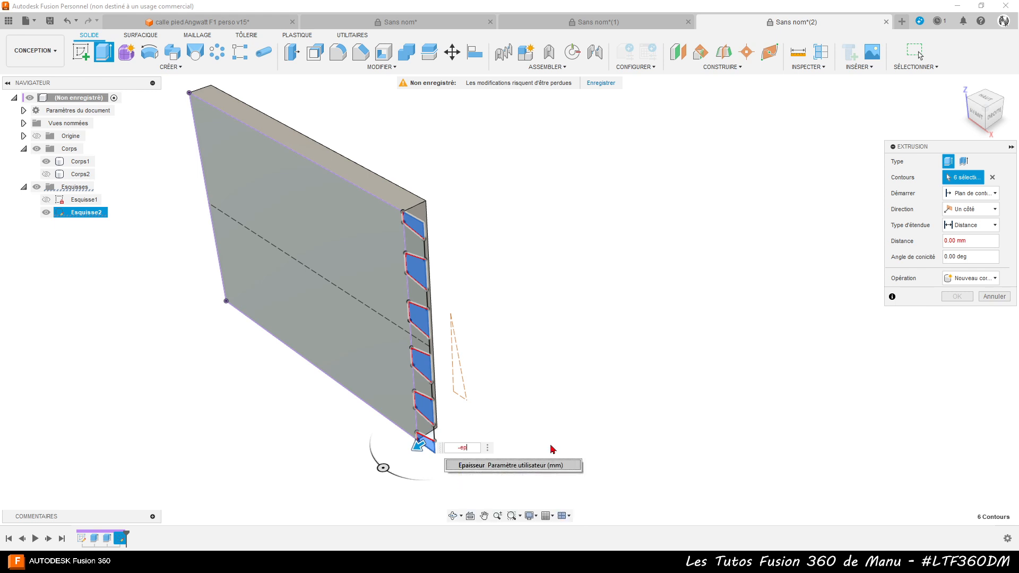
{"action": "left_click", "coordinate": [479, 470]}
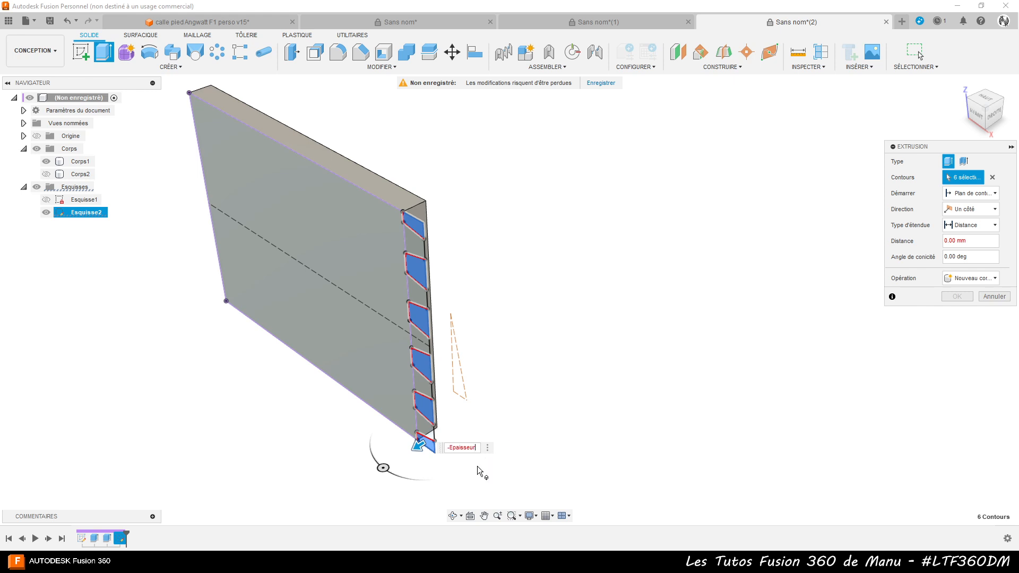
{"action": "key", "text": "Return"}
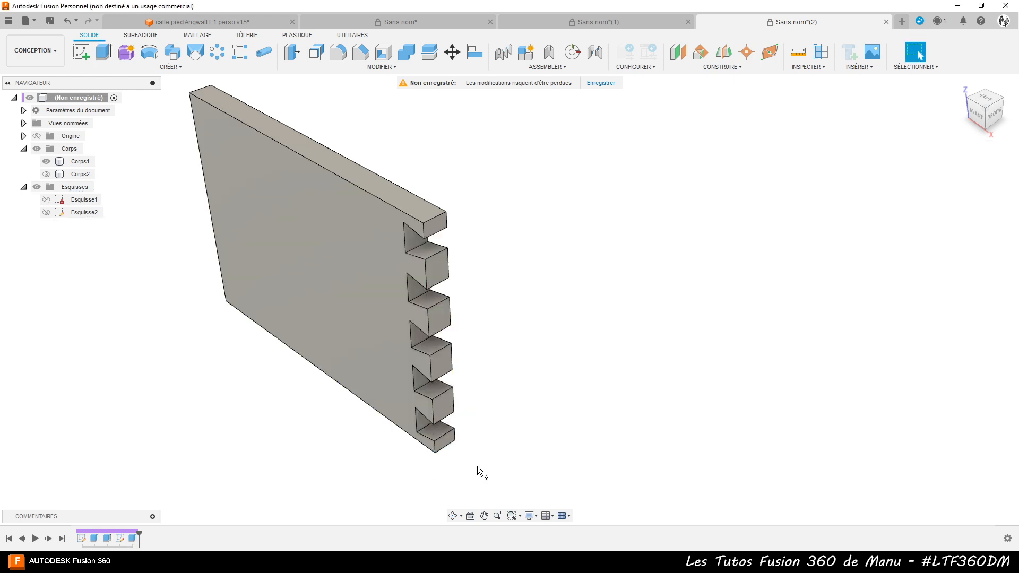
Show Corps2 and cut it with Corps1 as the tool body using Combine, keeping the tool body
{"action": "middle_click_drag", "start_coordinate": [512, 363], "coordinate": [536, 348], "text": "shift"}
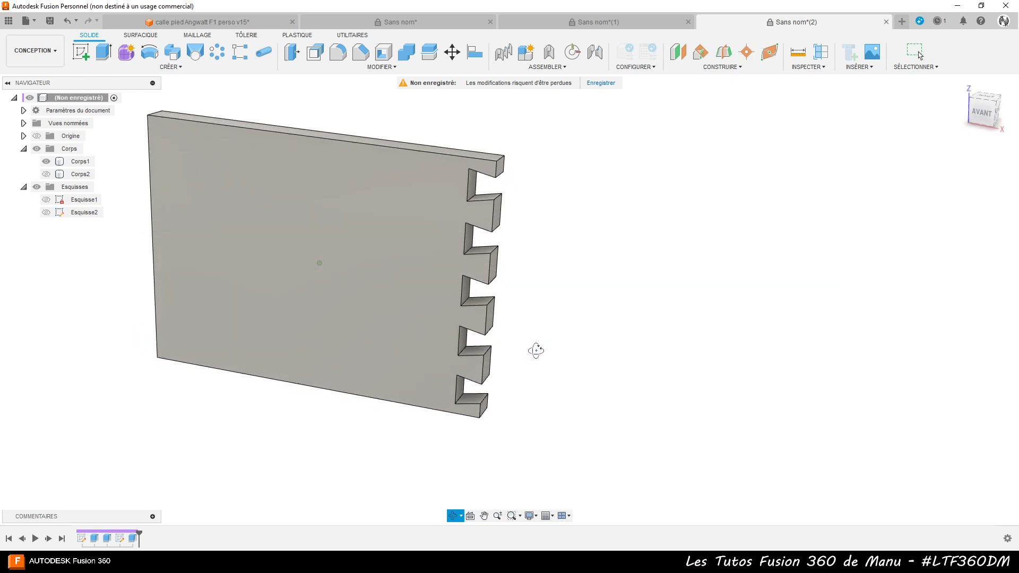
{"action": "left_click", "coordinate": [80, 174]}
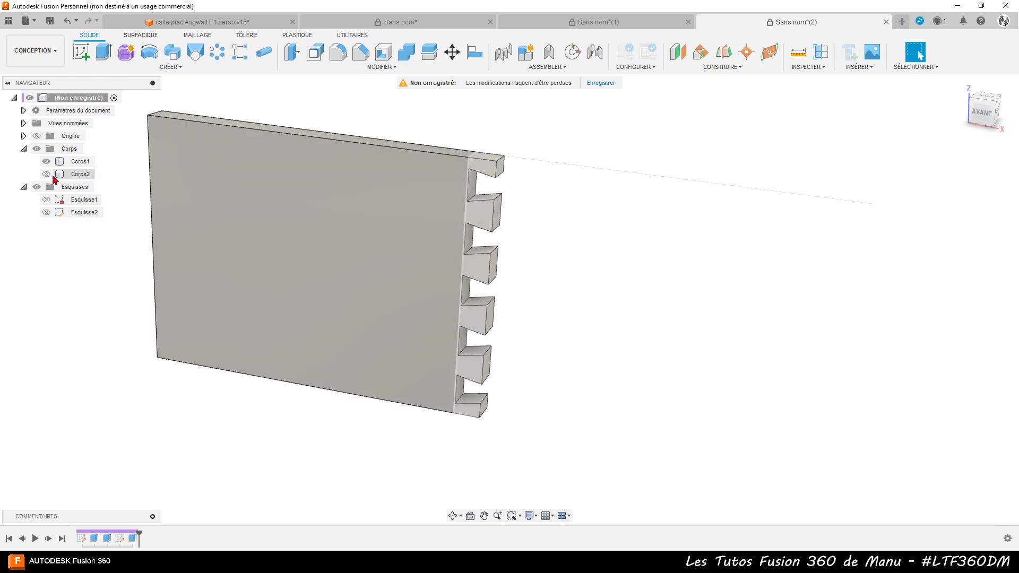
{"action": "left_click", "coordinate": [46, 174]}
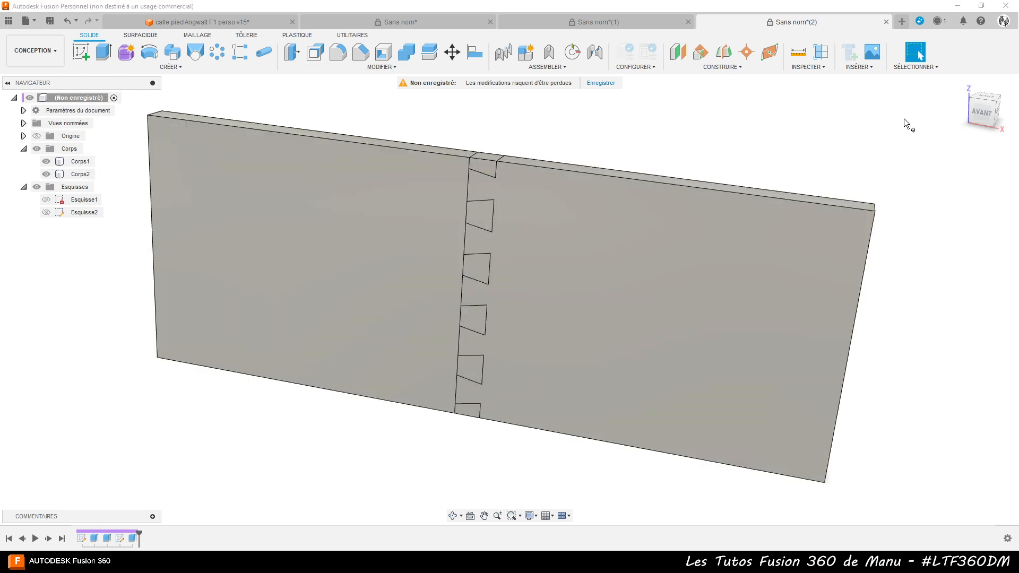
{"action": "left_click", "coordinate": [404, 54]}
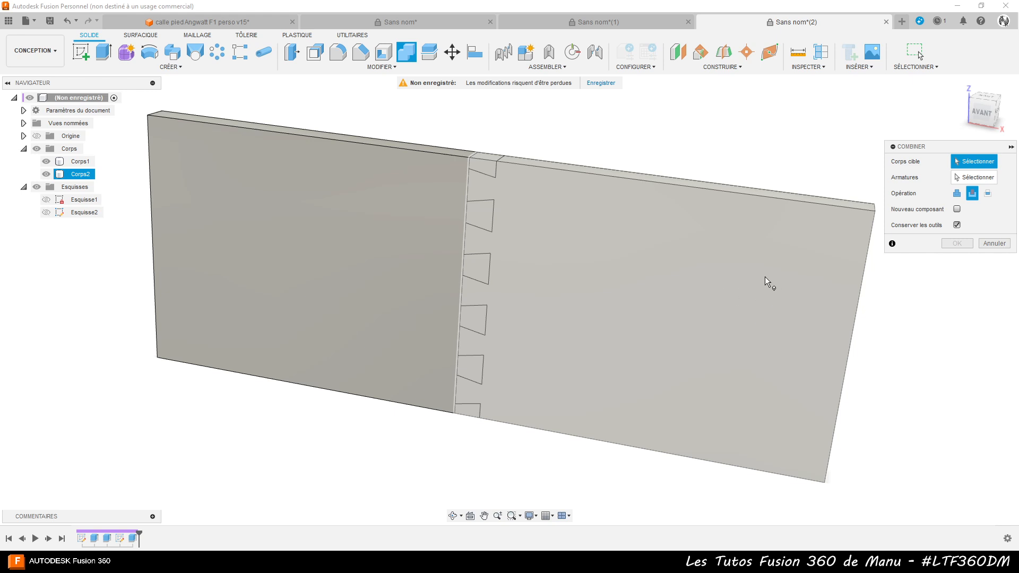
{"action": "left_click", "coordinate": [682, 292]}
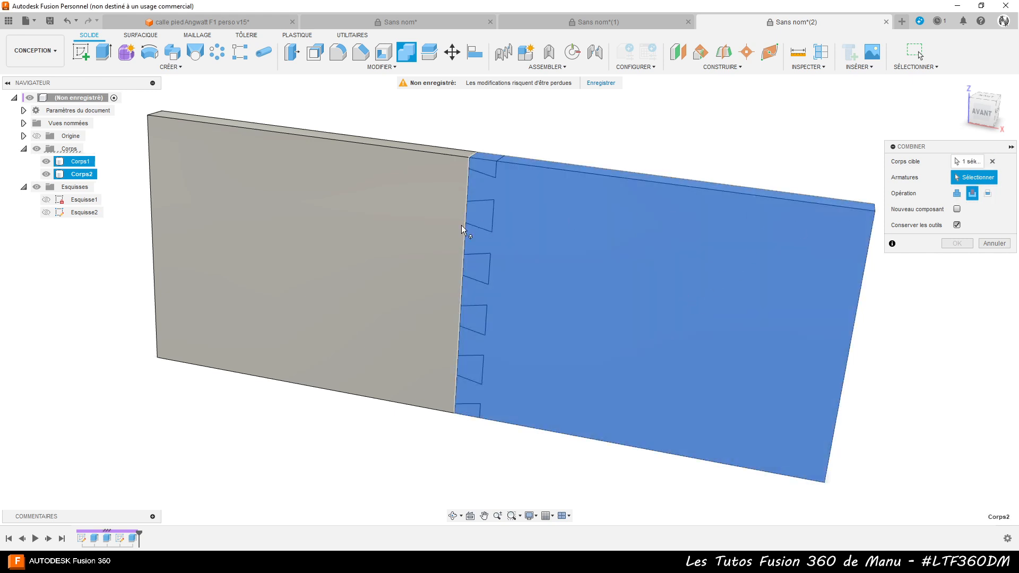
{"action": "left_click", "coordinate": [396, 234]}
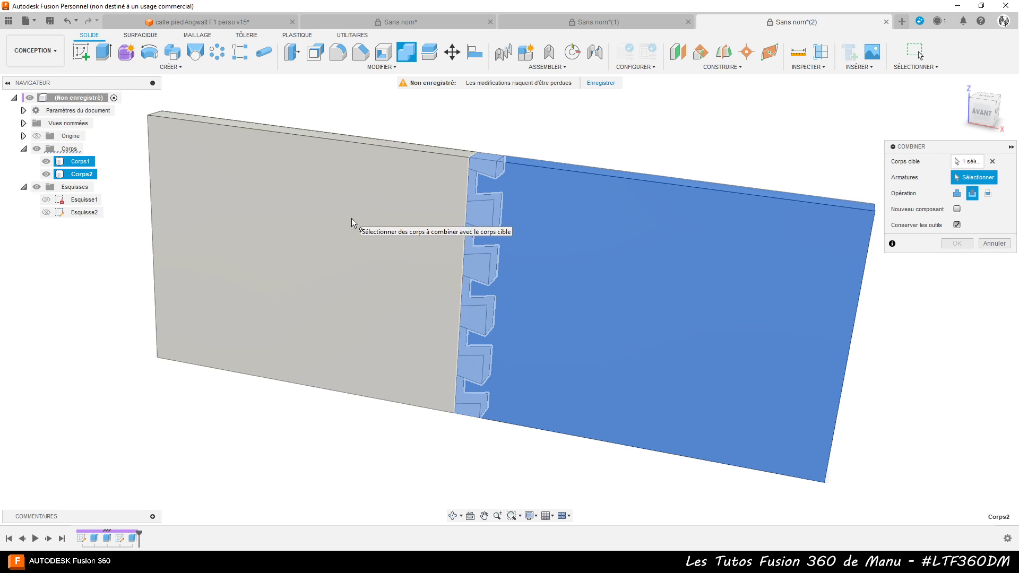
{"action": "left_click", "coordinate": [338, 252]}
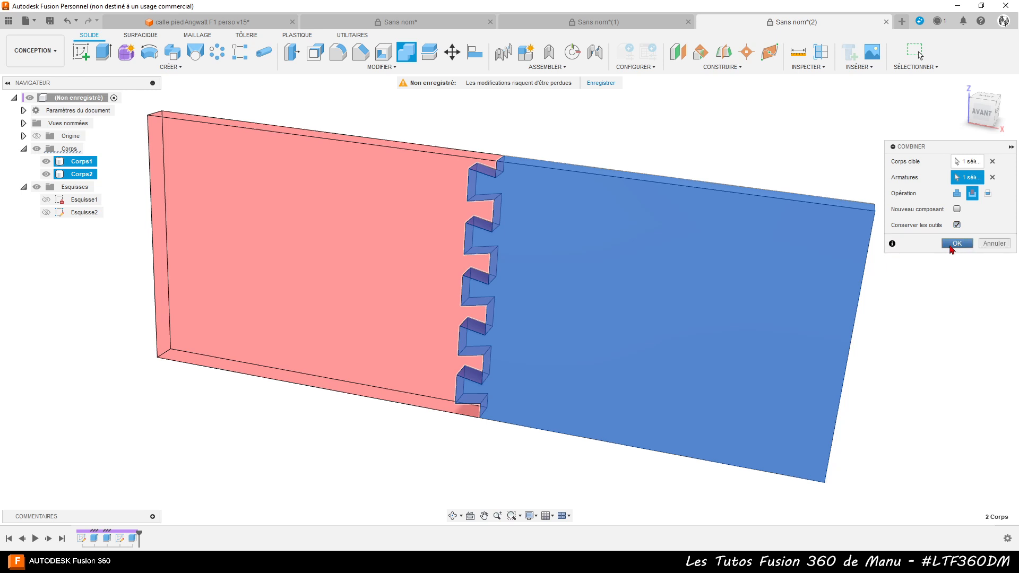
{"action": "left_click", "coordinate": [957, 245]}
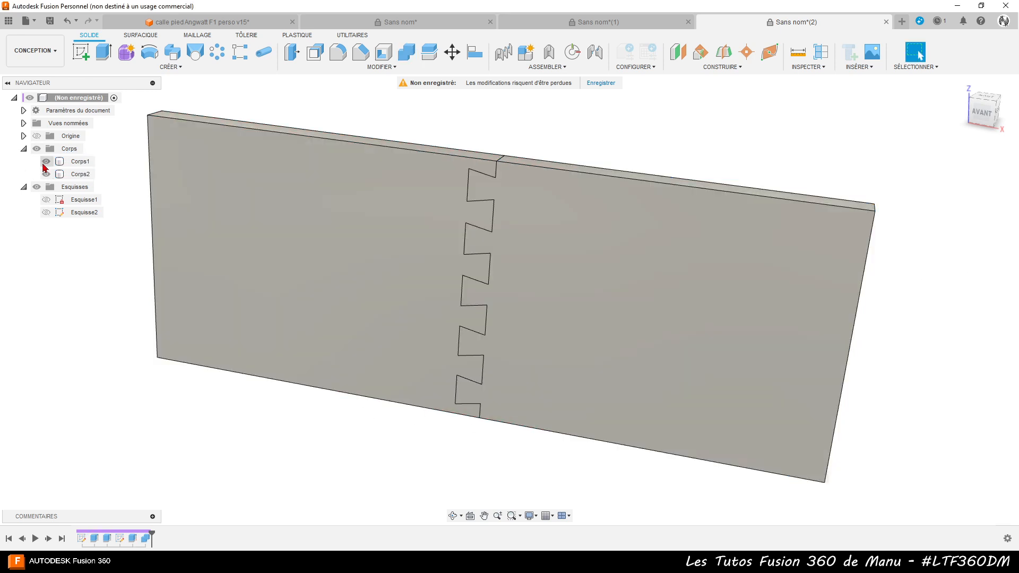
Hide Corps1 and start offsetting Corps2's joint faces, selecting the upper shoulder, end faces, upper flanks and gap bottoms through the third tail
{"action": "left_click", "coordinate": [46, 161]}
{"action": "middle_click_drag", "start_coordinate": [336, 348], "coordinate": [387, 344], "text": "shift"}
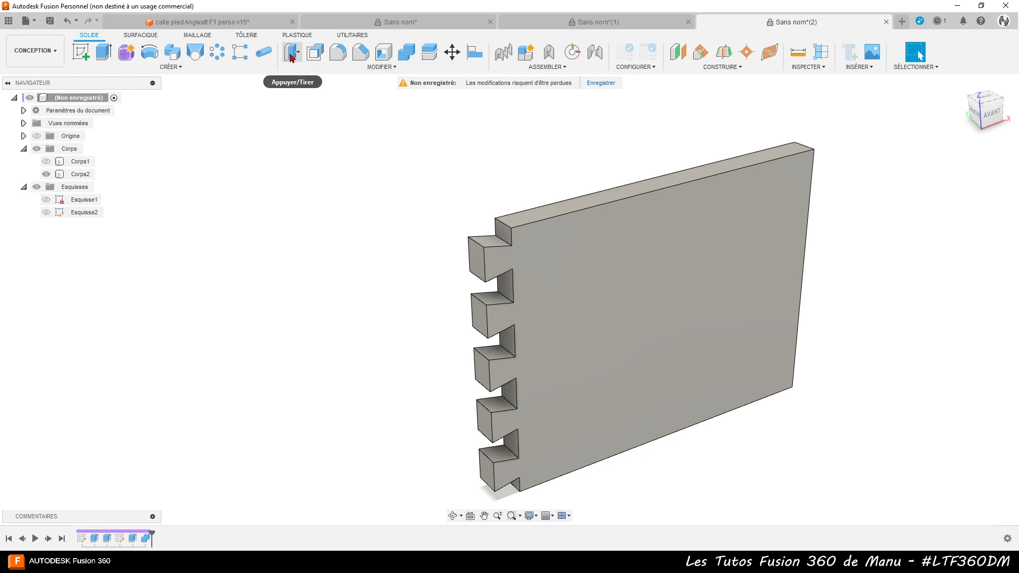
{"action": "left_click", "coordinate": [291, 53]}
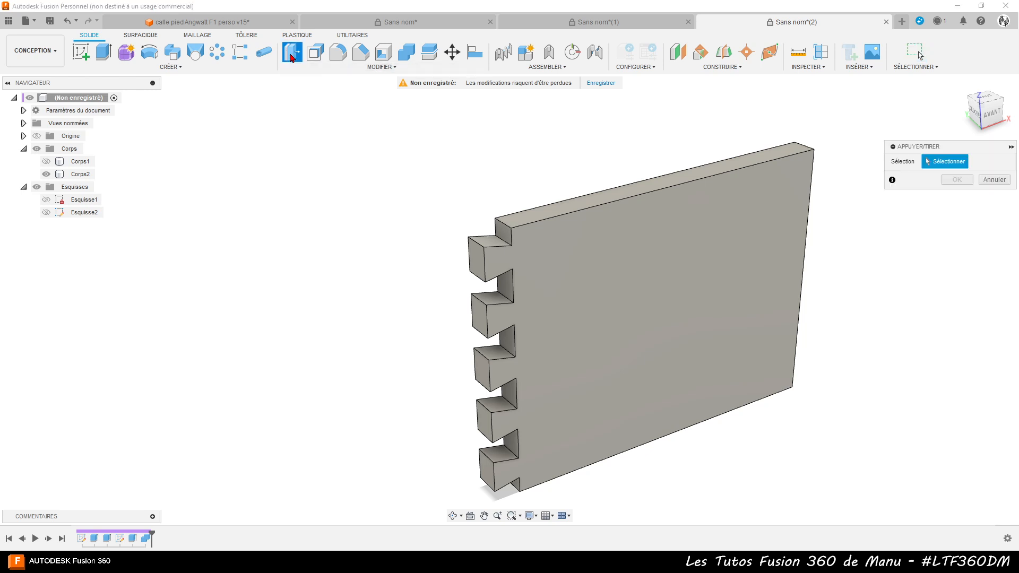
{"action": "left_click", "coordinate": [505, 233]}
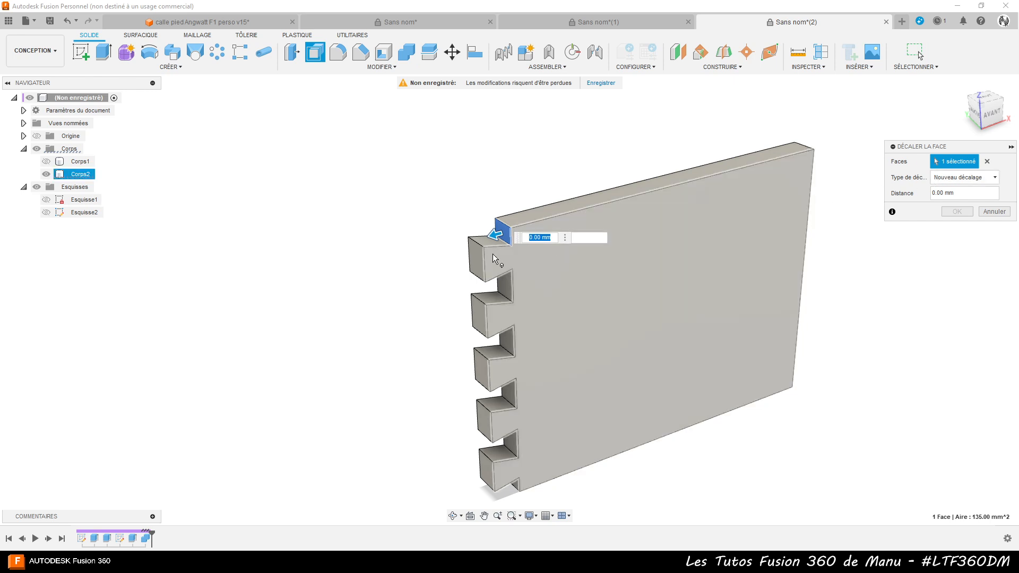
{"action": "scroll", "coordinate": [509, 266], "scroll_direction": "up", "scroll_amount": 4}
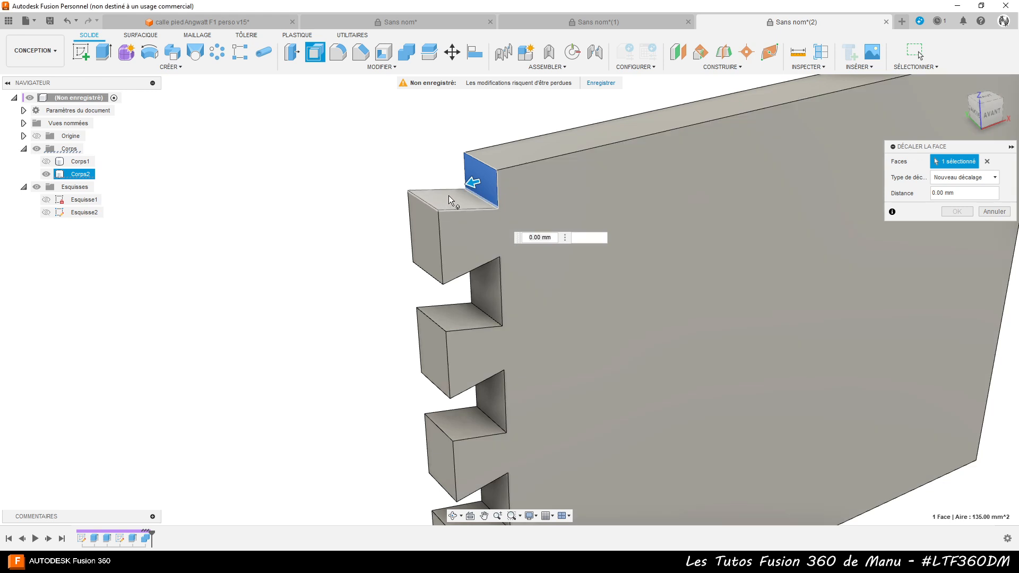
{"action": "left_click", "coordinate": [433, 204]}
{"action": "left_click", "coordinate": [420, 233]}
{"action": "left_click", "coordinate": [470, 307]}
{"action": "left_click", "coordinate": [461, 323]}
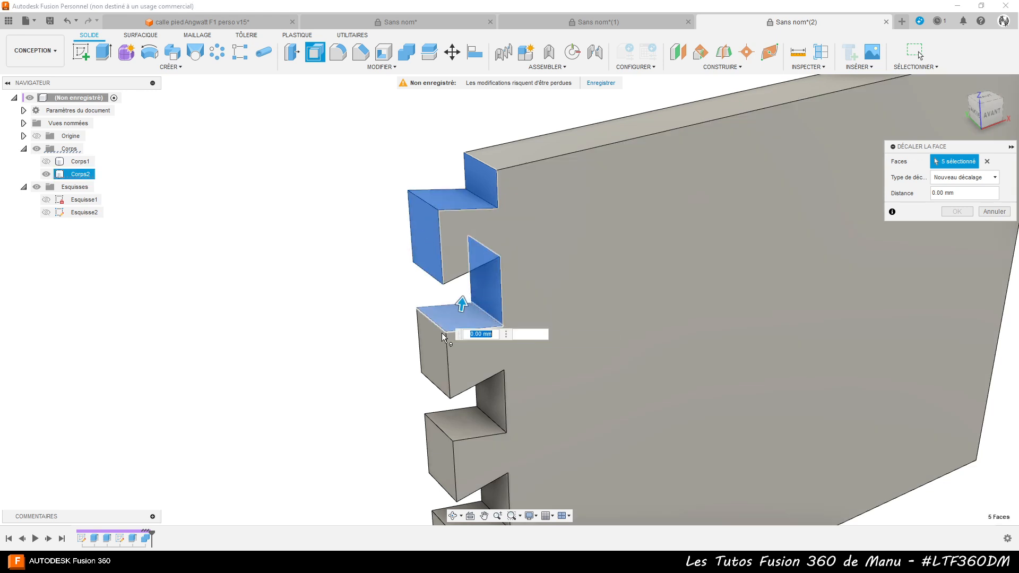
{"action": "left_click", "coordinate": [433, 353]}
{"action": "left_click", "coordinate": [484, 404]}
{"action": "left_click", "coordinate": [476, 422]}
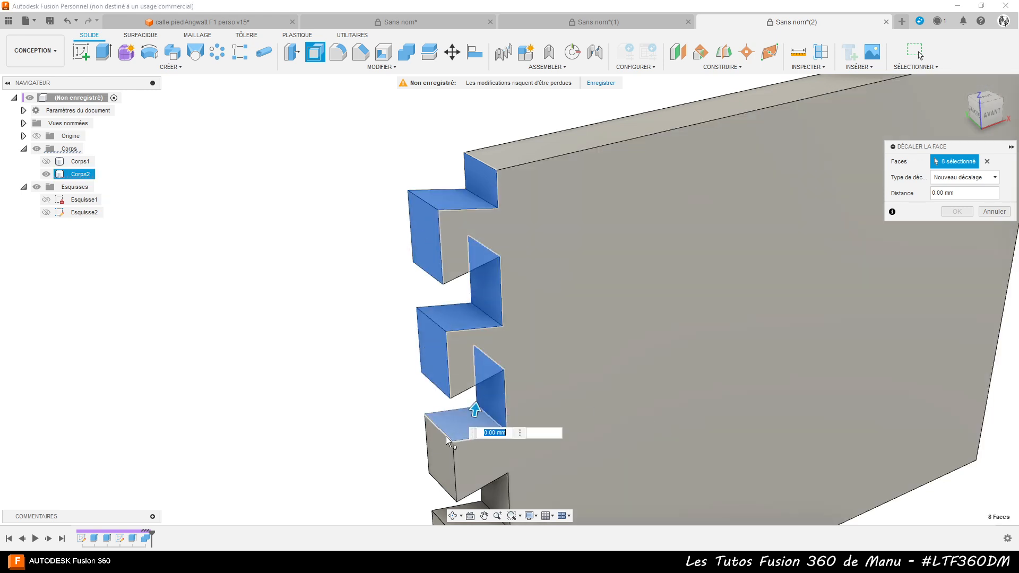
{"action": "left_click", "coordinate": [438, 456]}
Add the end faces, upper flanks and gap bottoms of the two lowest tails and the lower shoulder to the offset selection
{"action": "scroll", "coordinate": [467, 209], "scroll_direction": "down", "scroll_amount": 3}
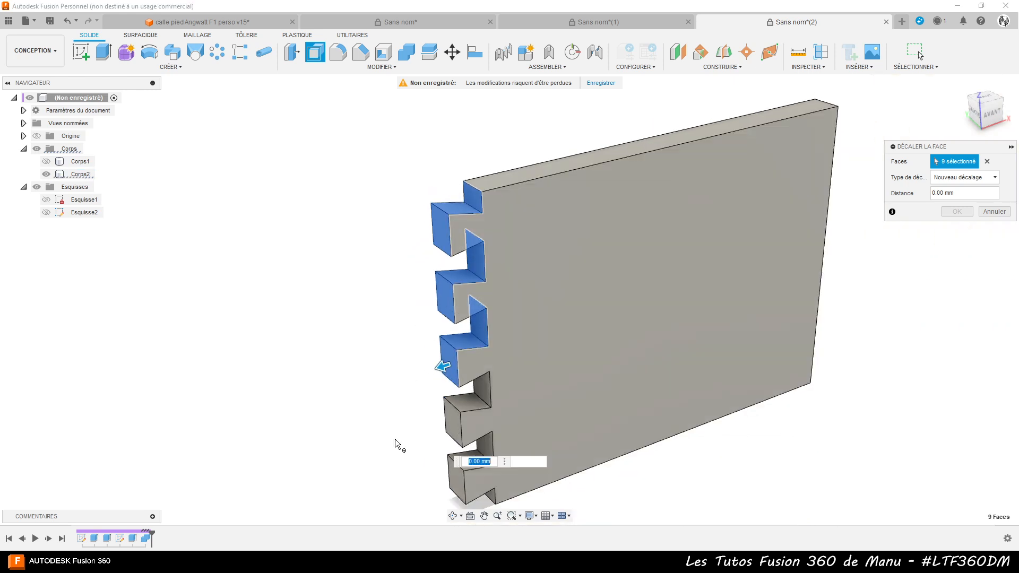
{"action": "scroll", "coordinate": [396, 428], "scroll_direction": "up", "scroll_amount": 4}
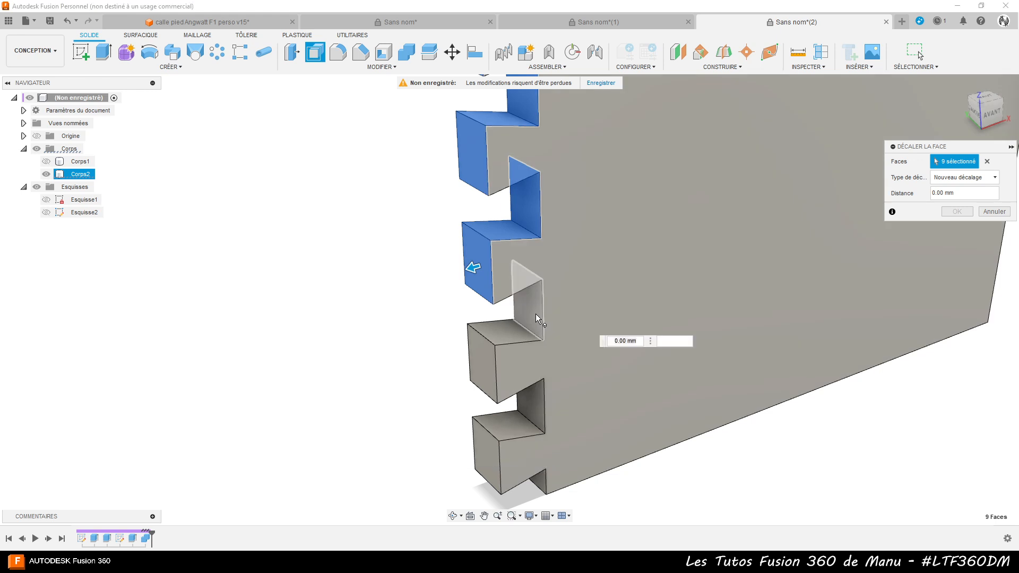
{"action": "left_click", "coordinate": [528, 306]}
{"action": "left_click", "coordinate": [490, 334]}
{"action": "left_click", "coordinate": [481, 371]}
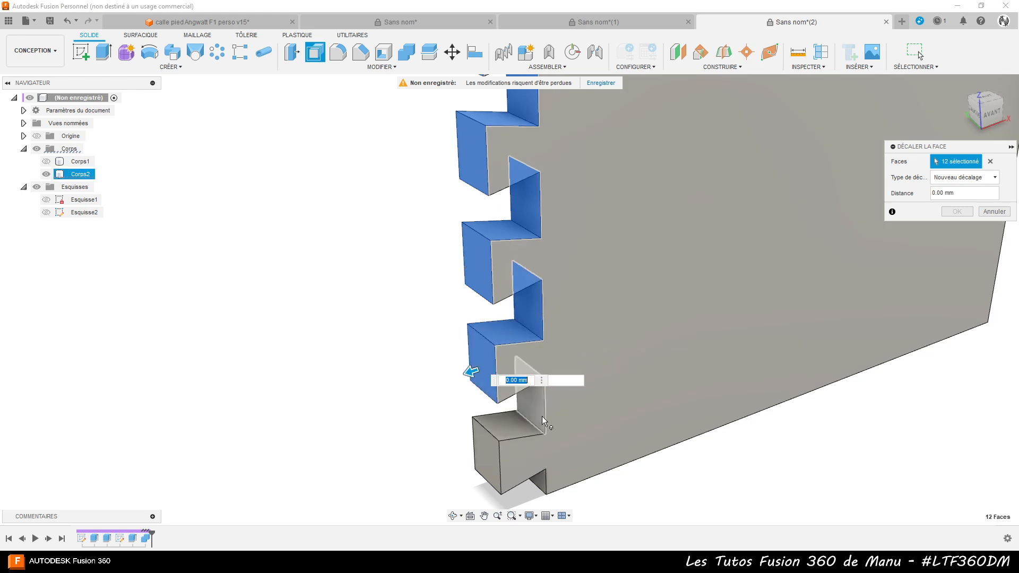
{"action": "left_click", "coordinate": [531, 401]}
{"action": "left_click", "coordinate": [510, 427]}
{"action": "left_click", "coordinate": [489, 456]}
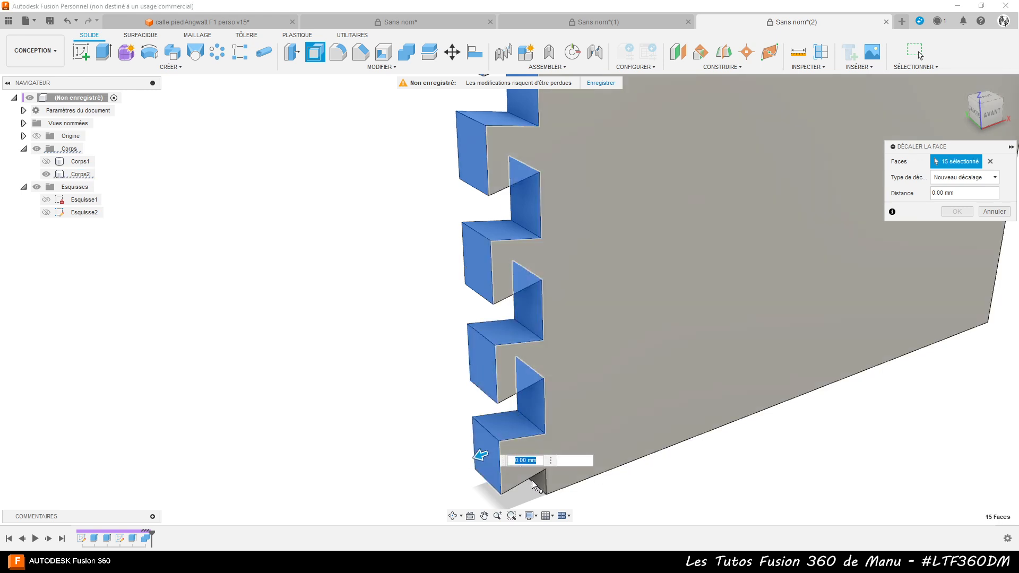
{"action": "left_click", "coordinate": [531, 463]}
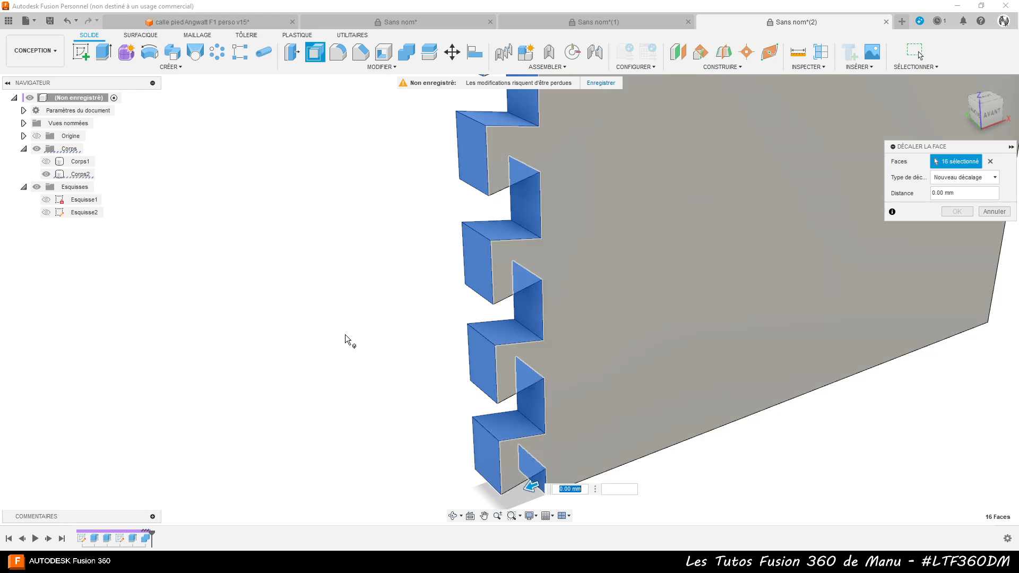
Add the undersides of the five tails to the selection and offset all selected faces by -0.15 mm
{"action": "middle_click_drag", "start_coordinate": [345, 340], "coordinate": [346, 262], "text": "shift"}
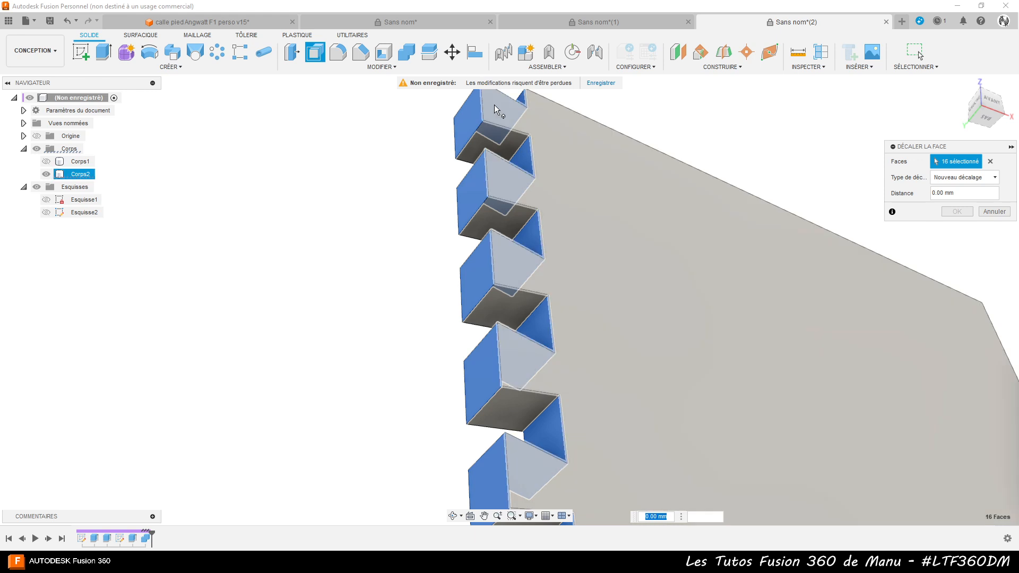
{"action": "left_click", "coordinate": [496, 140]}
{"action": "left_click", "coordinate": [512, 221]}
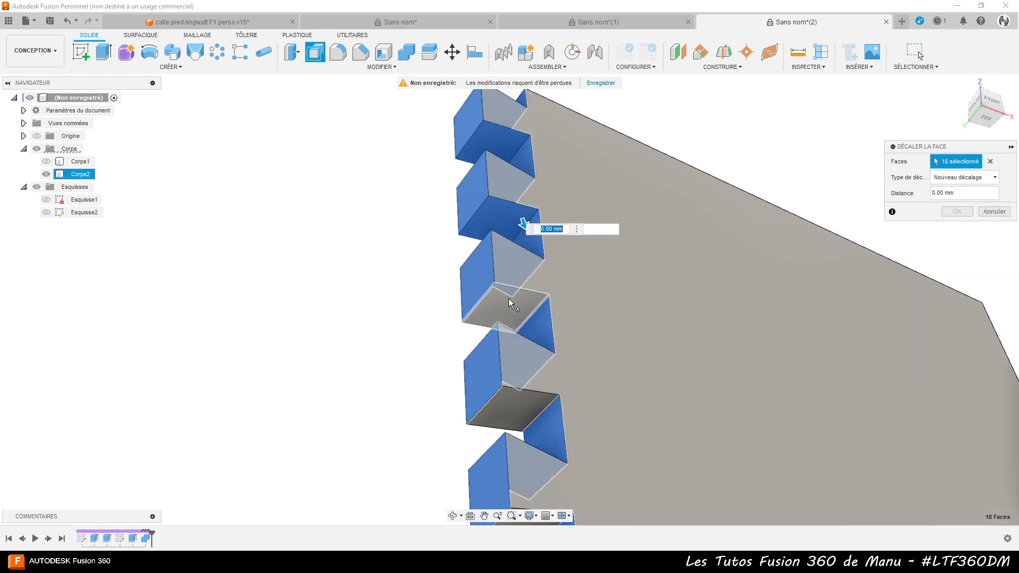
{"action": "left_click", "coordinate": [509, 304]}
{"action": "left_click", "coordinate": [515, 406]}
{"action": "scroll", "coordinate": [498, 206], "scroll_direction": "down", "scroll_amount": 2}
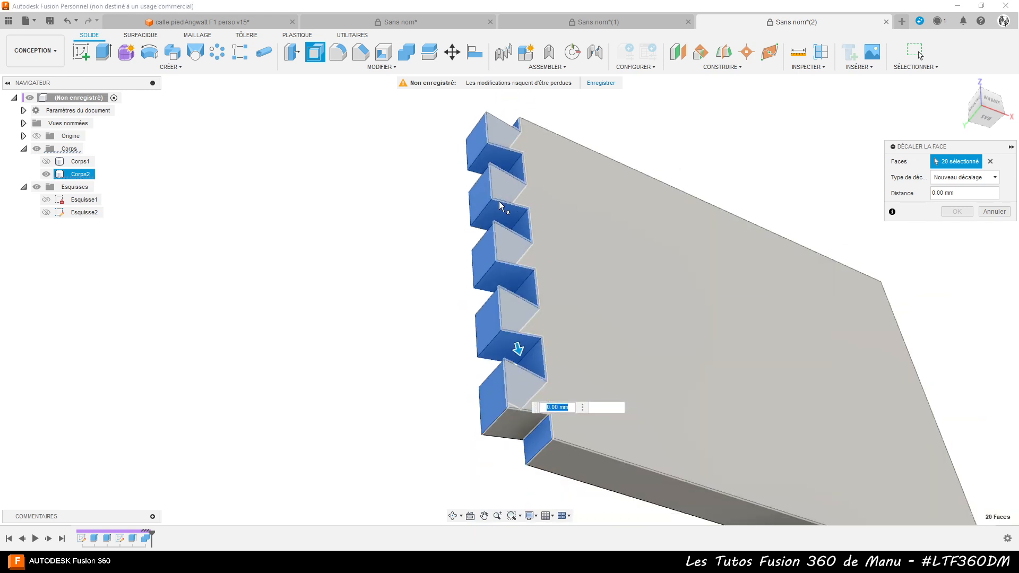
{"action": "left_click", "coordinate": [517, 422]}
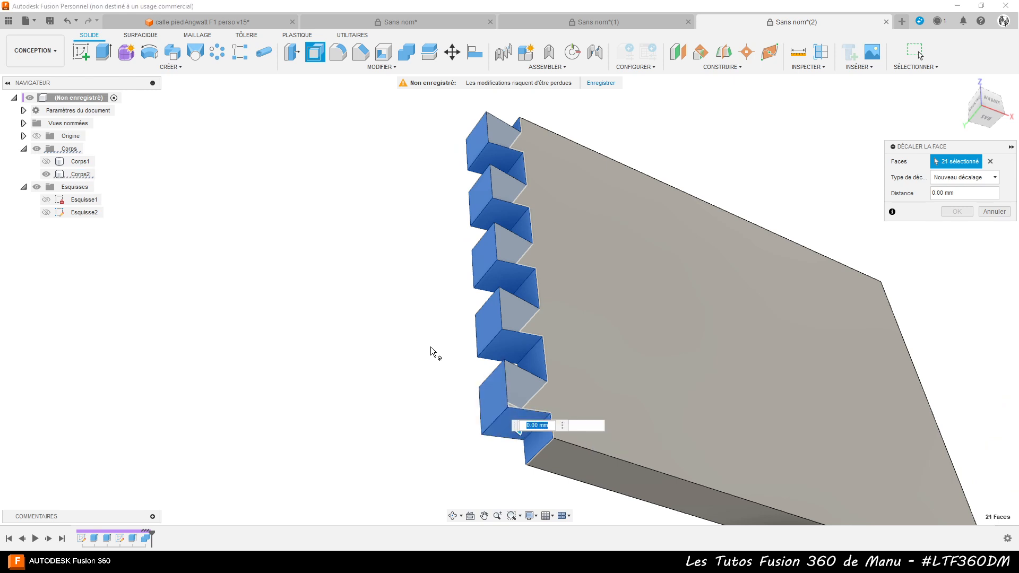
{"action": "type", "text": "-0.15"}
{"action": "key", "text": "Return"}
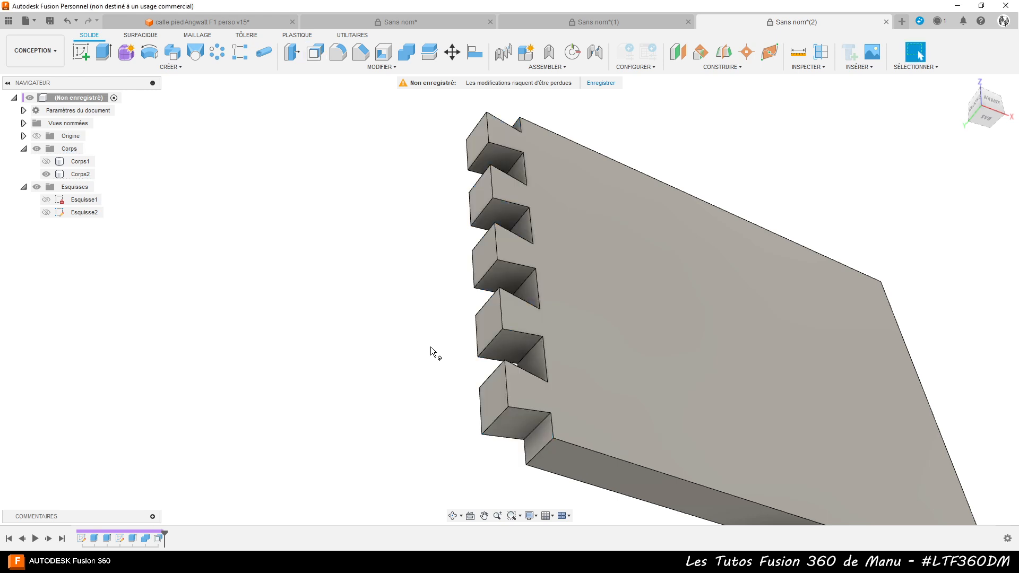
Hide Corps2 and show Corps1 with its dovetailed edge in view
{"action": "middle_click_drag", "start_coordinate": [432, 225], "coordinate": [388, 271], "text": "shift"}
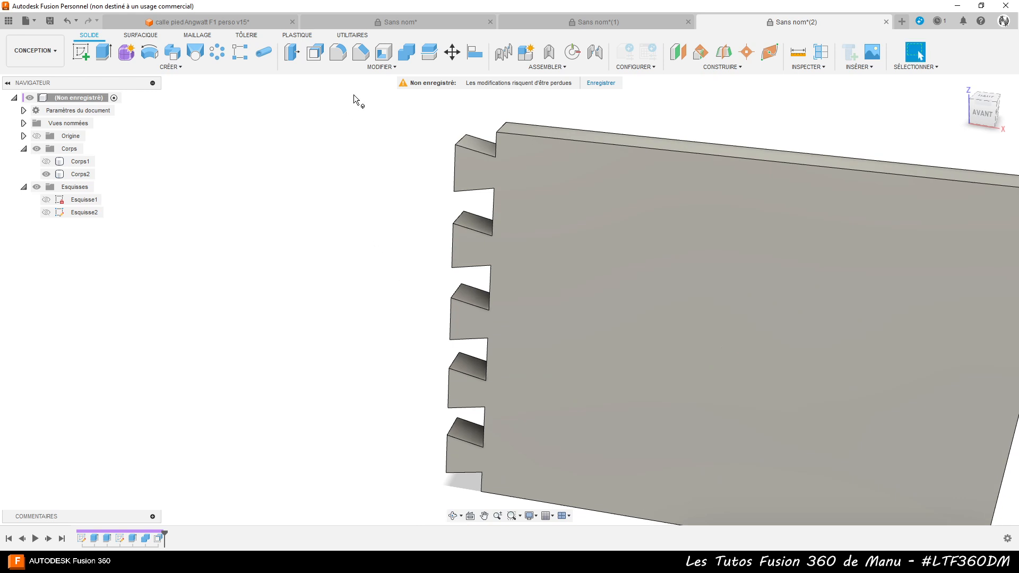
{"action": "left_click", "coordinate": [46, 174]}
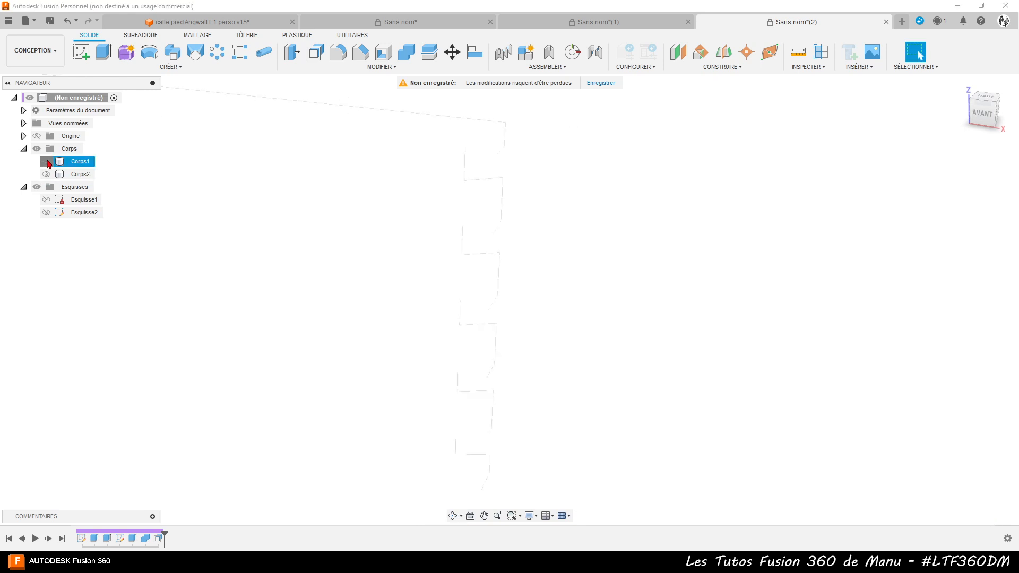
{"action": "left_click", "coordinate": [47, 162]}
{"action": "middle_click_drag", "start_coordinate": [587, 204], "coordinate": [567, 221], "text": "shift"}
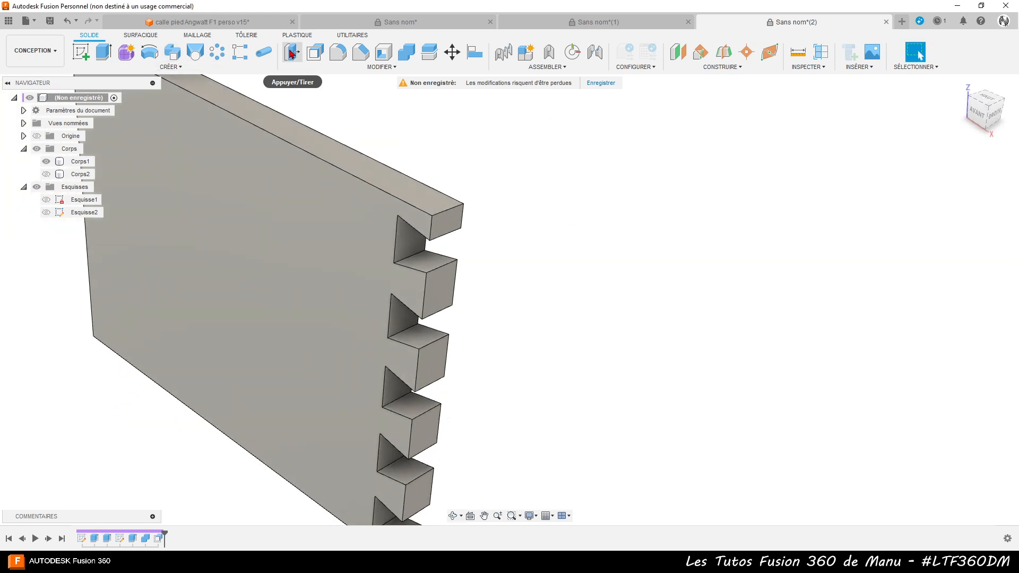
Start a face offset on Corps1, selecting the end faces, socket bottoms and upper flanks from the top finger through the third
{"action": "left_click", "coordinate": [291, 53]}
{"action": "left_click", "coordinate": [450, 222]}
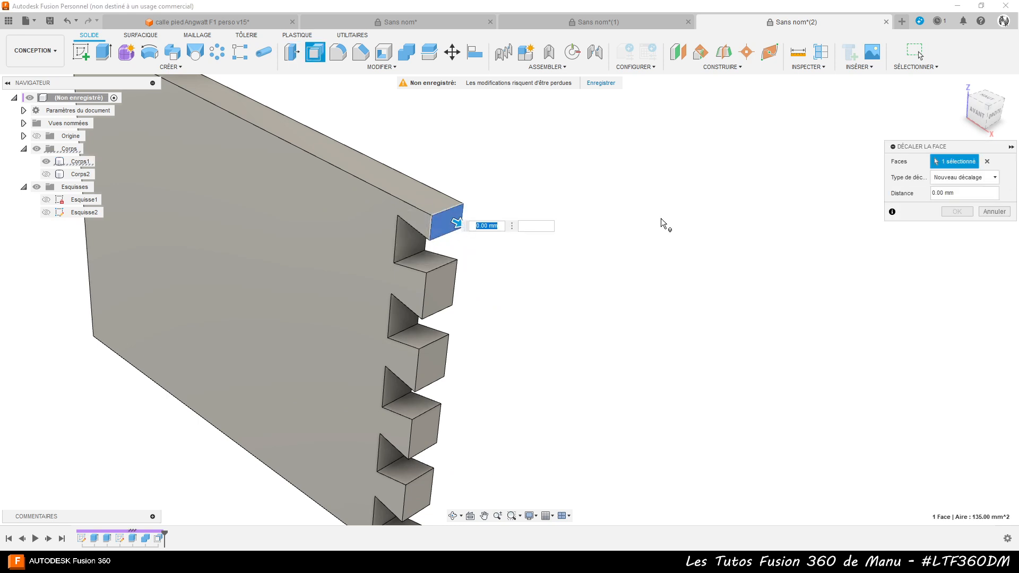
{"action": "left_click", "coordinate": [408, 245]}
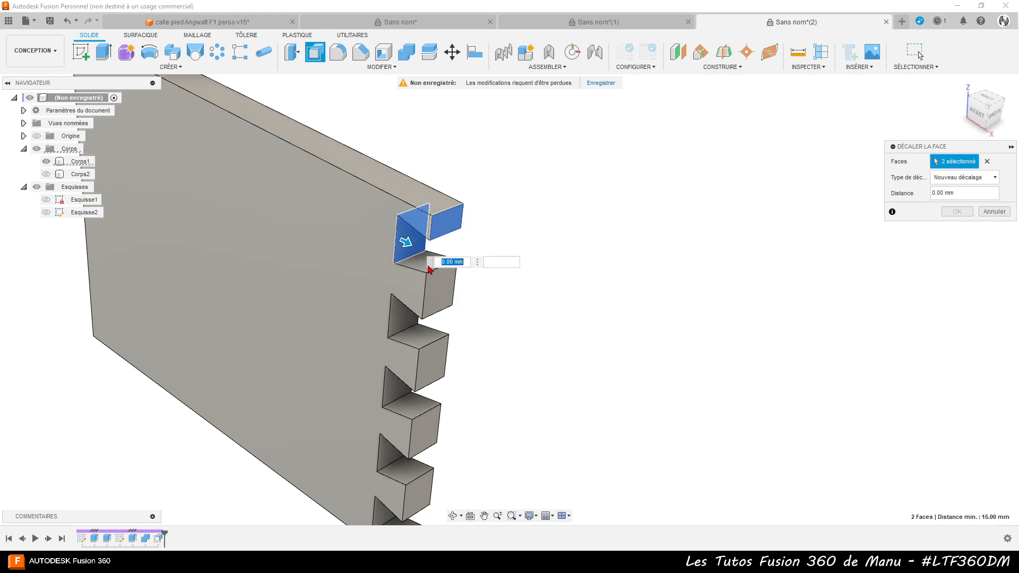
{"action": "left_click", "coordinate": [423, 265]}
{"action": "left_click", "coordinate": [438, 286]}
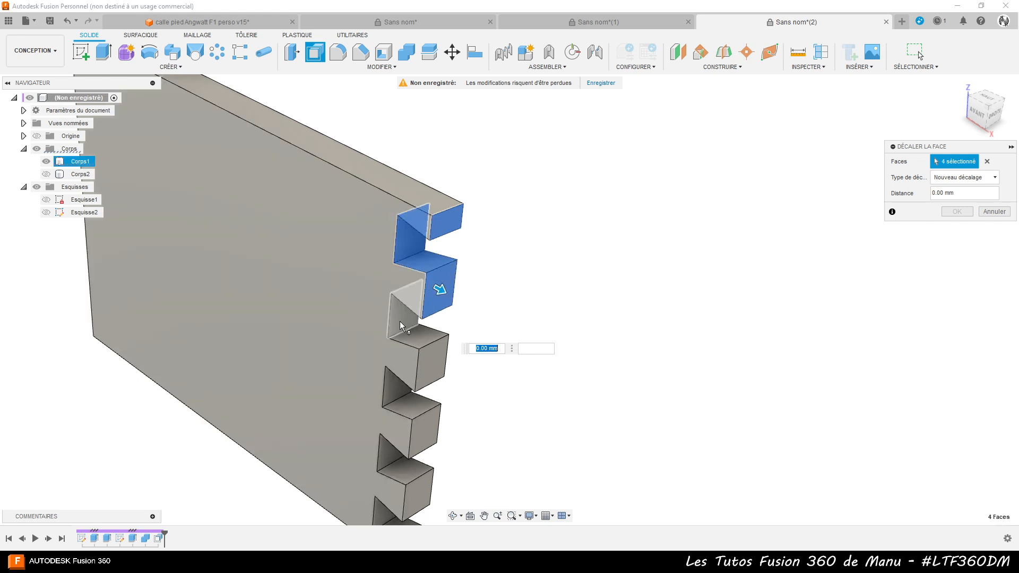
{"action": "left_click", "coordinate": [402, 326]}
{"action": "left_click", "coordinate": [419, 339]}
{"action": "left_click", "coordinate": [432, 357]}
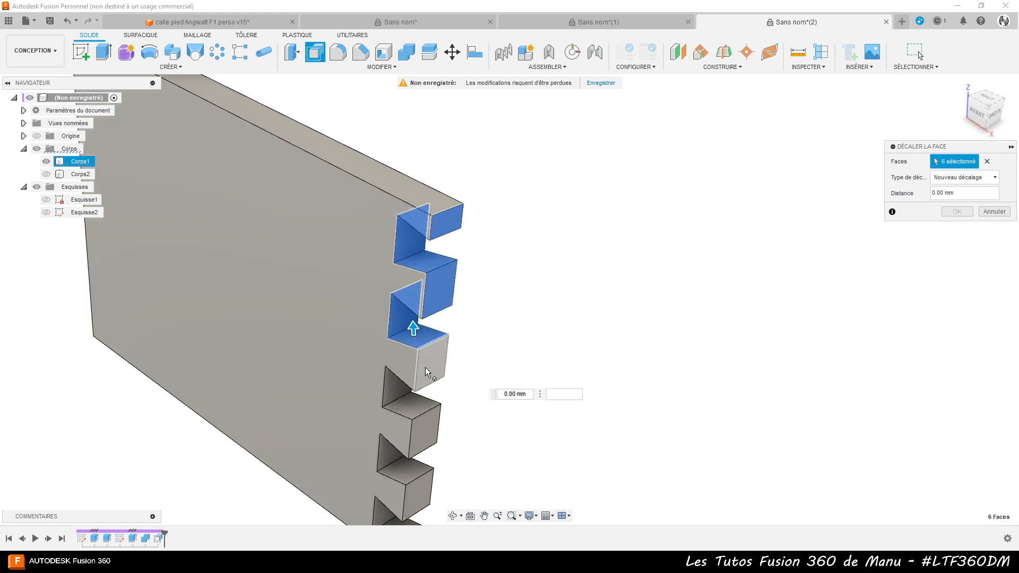
Add the socket bottoms, upper flanks and end faces of Corps1's three lowest fingers to the offset selection
{"action": "left_click", "coordinate": [397, 389]}
{"action": "left_click", "coordinate": [414, 408]}
{"action": "left_click", "coordinate": [428, 425]}
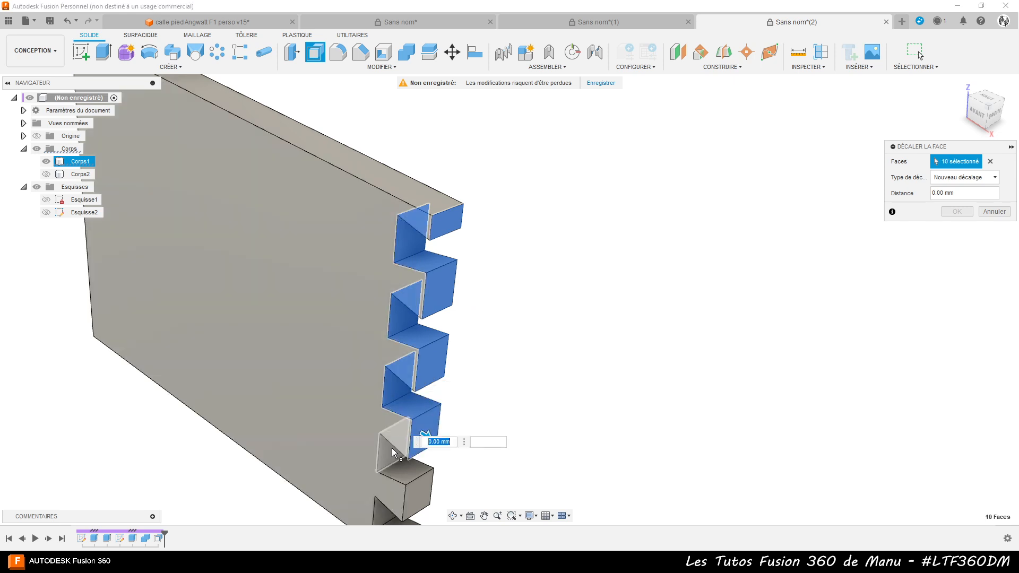
{"action": "left_click", "coordinate": [393, 450]}
{"action": "left_click", "coordinate": [402, 473]}
{"action": "left_click", "coordinate": [414, 489]}
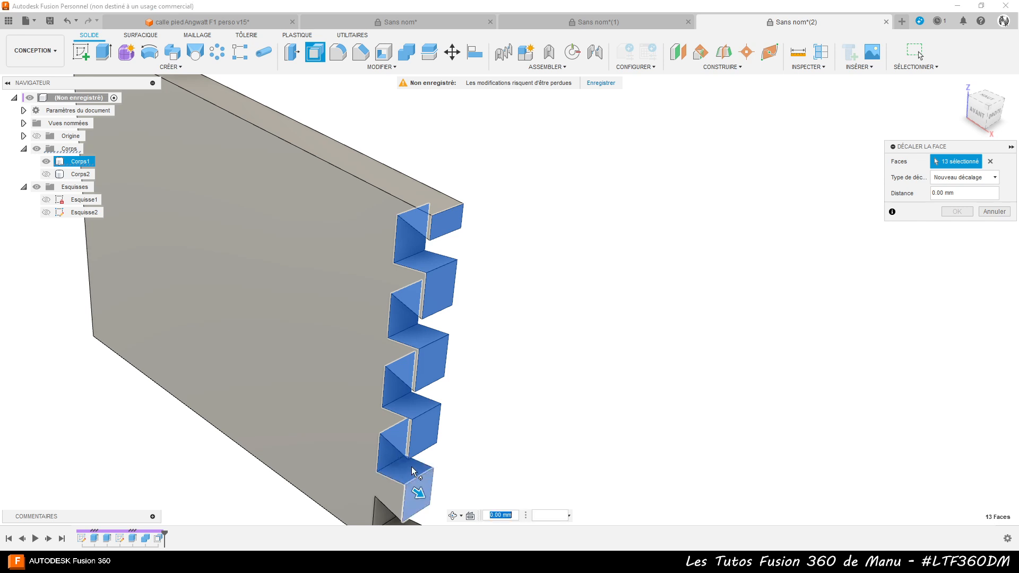
{"action": "scroll", "coordinate": [412, 470], "scroll_direction": "down", "scroll_amount": 3}
{"action": "scroll", "coordinate": [412, 441], "scroll_direction": "up", "scroll_amount": 5}
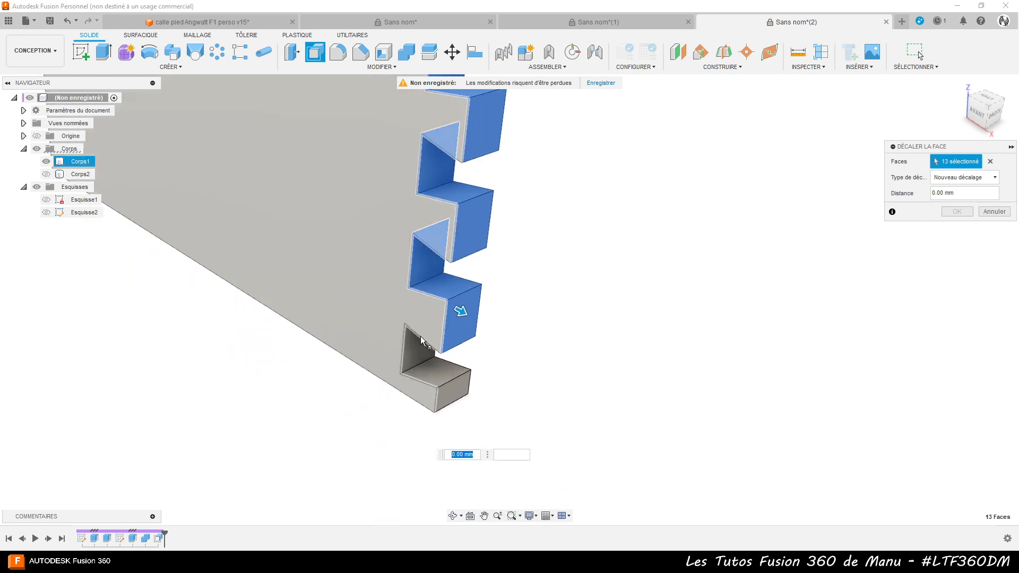
{"action": "left_click", "coordinate": [417, 359]}
{"action": "left_click", "coordinate": [433, 376]}
{"action": "left_click", "coordinate": [450, 399]}
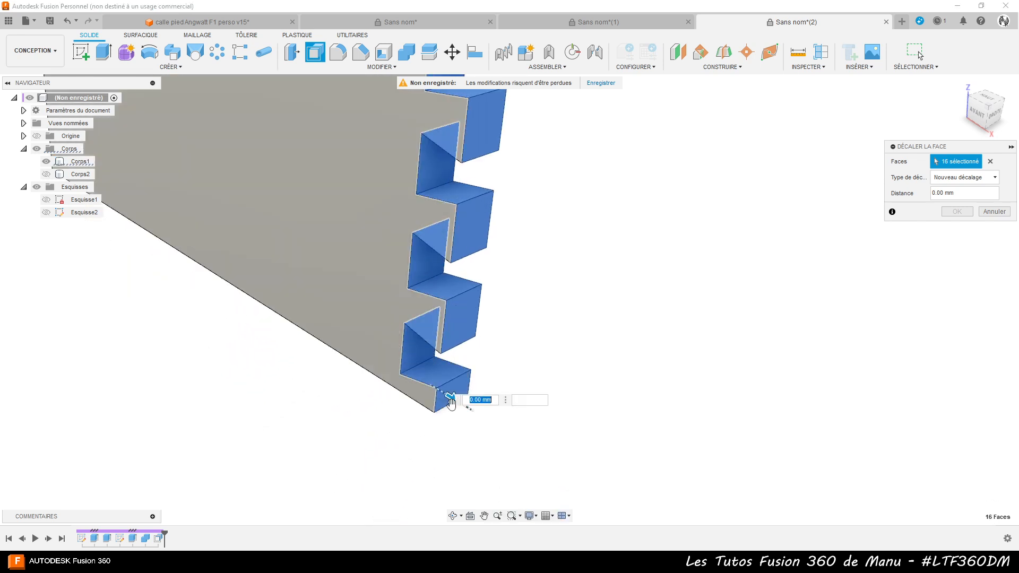
Add the undersides of Corps1's five upper fingers to the selection and offset all selected faces by -0.15 mm
{"action": "middle_click_drag", "start_coordinate": [453, 403], "coordinate": [465, 377], "text": "shift"}
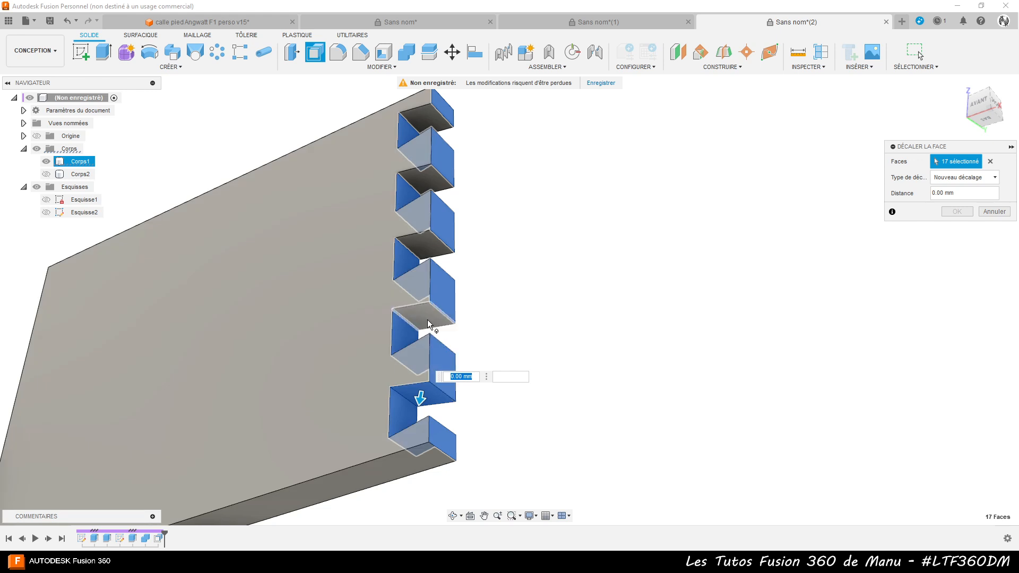
{"action": "left_click", "coordinate": [428, 319]}
{"action": "left_click", "coordinate": [428, 247]}
{"action": "left_click", "coordinate": [421, 174]}
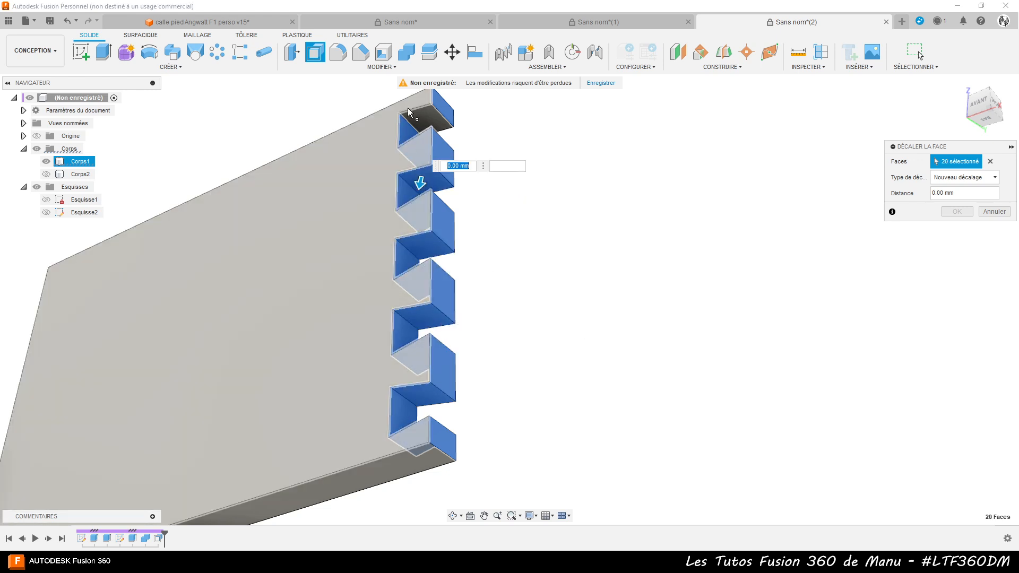
{"action": "left_click", "coordinate": [419, 116]}
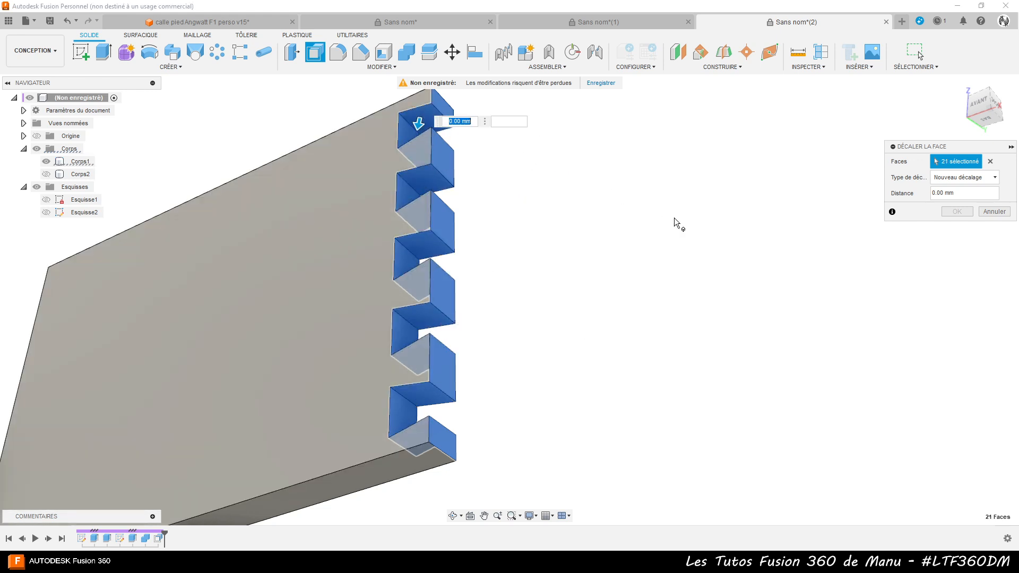
{"action": "type", "text": "-0.15"}
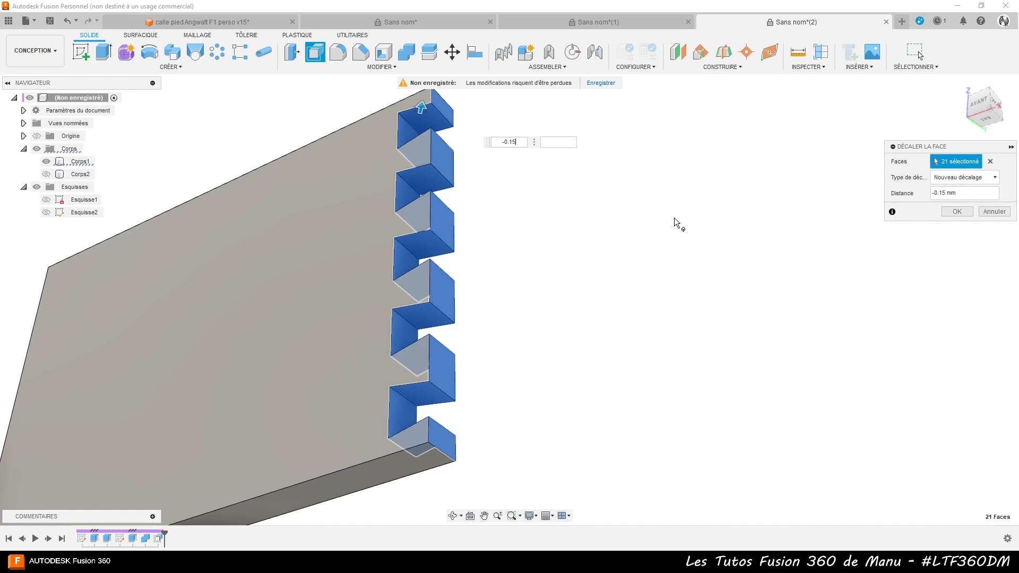
{"action": "key", "text": "Return"}
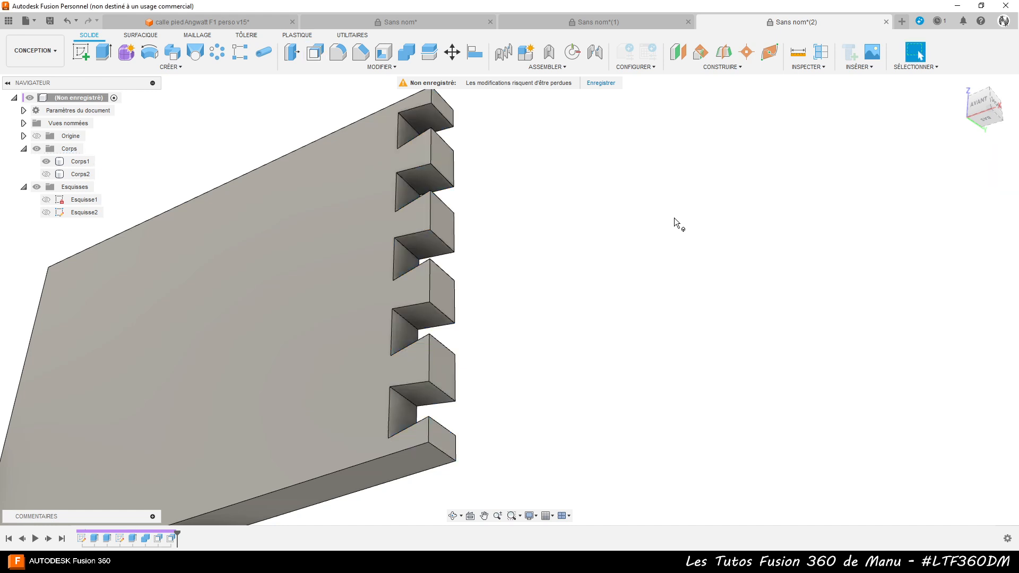
Show Corps2 again and inspect the clearance gap along the dovetail joint from the front view
{"action": "left_click", "coordinate": [46, 174]}
{"action": "left_click", "coordinate": [80, 174]}
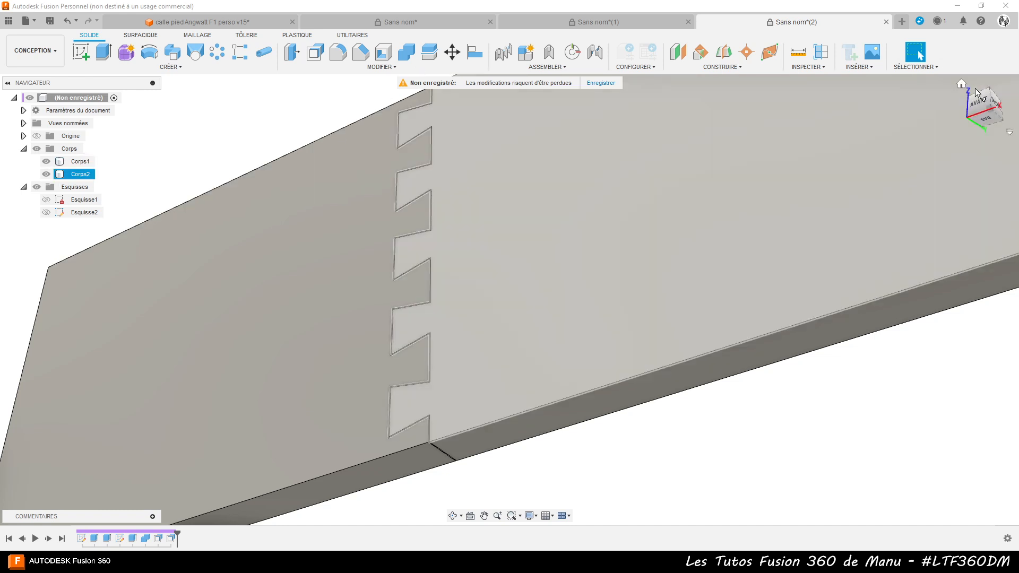
{"action": "left_click", "coordinate": [977, 98]}
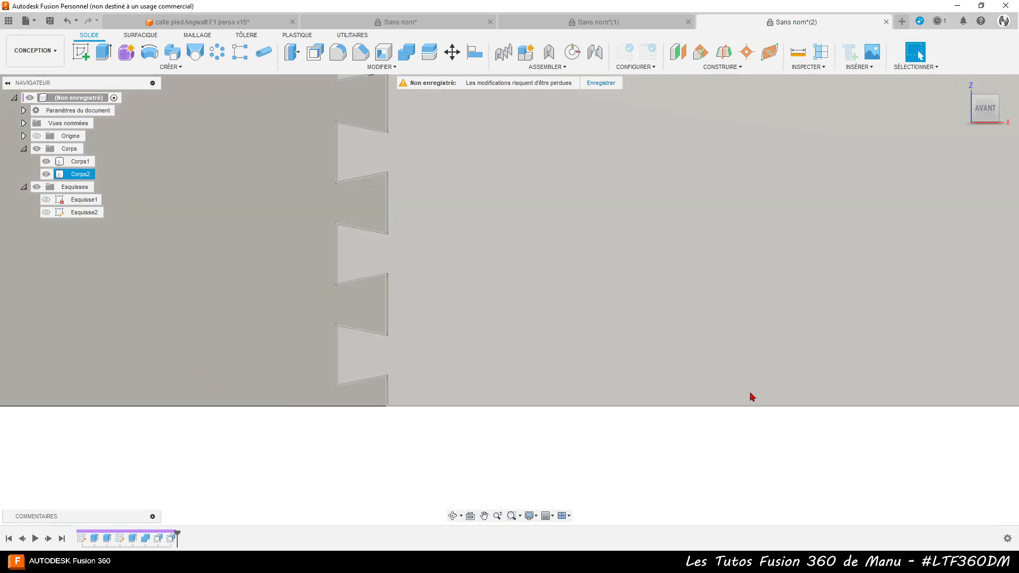
{"action": "scroll", "coordinate": [876, 446], "scroll_direction": "down", "scroll_amount": 1}
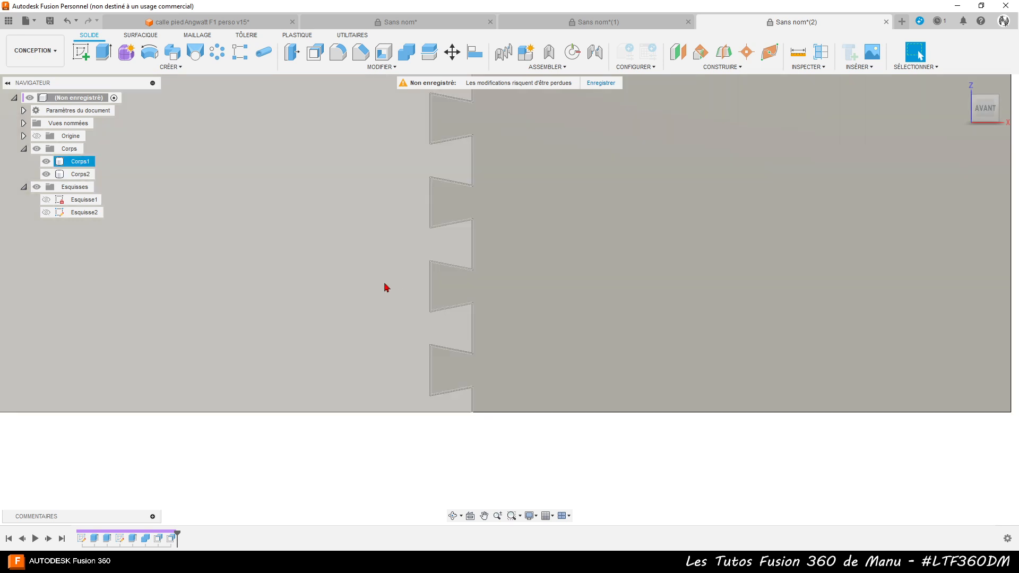
{"action": "scroll", "coordinate": [489, 311], "scroll_direction": "up", "scroll_amount": 5}
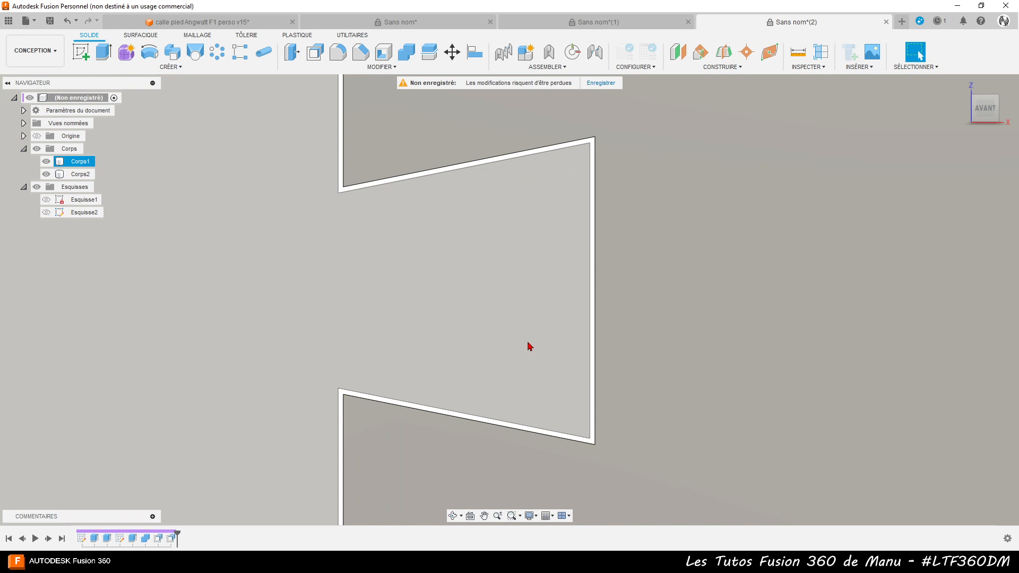
{"action": "scroll", "coordinate": [527, 340], "scroll_direction": "down", "scroll_amount": 6}
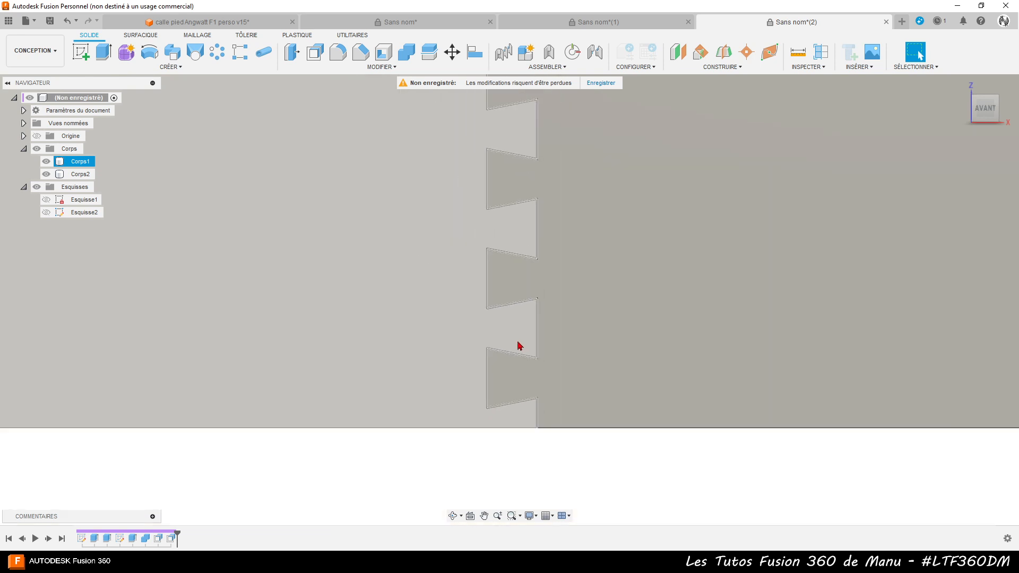
{"action": "scroll", "coordinate": [516, 346], "scroll_direction": "down", "scroll_amount": 2}
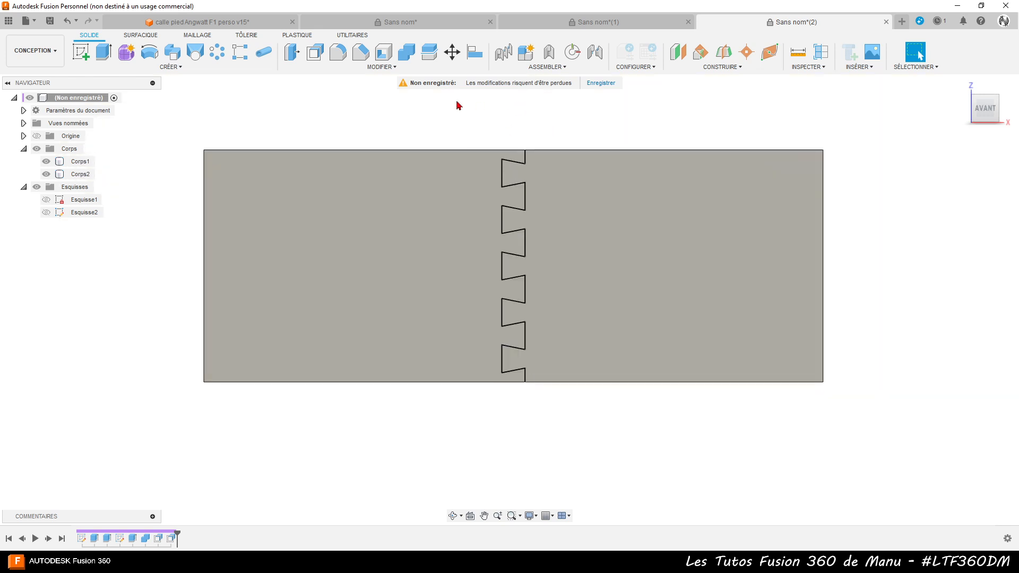
Chamfer all edges of the front faces of Corps1 and Corps2 with an equal distance of 0.5 mm
{"action": "left_click", "coordinate": [361, 52]}
{"action": "left_click", "coordinate": [381, 238]}
{"action": "left_click", "coordinate": [546, 234]}
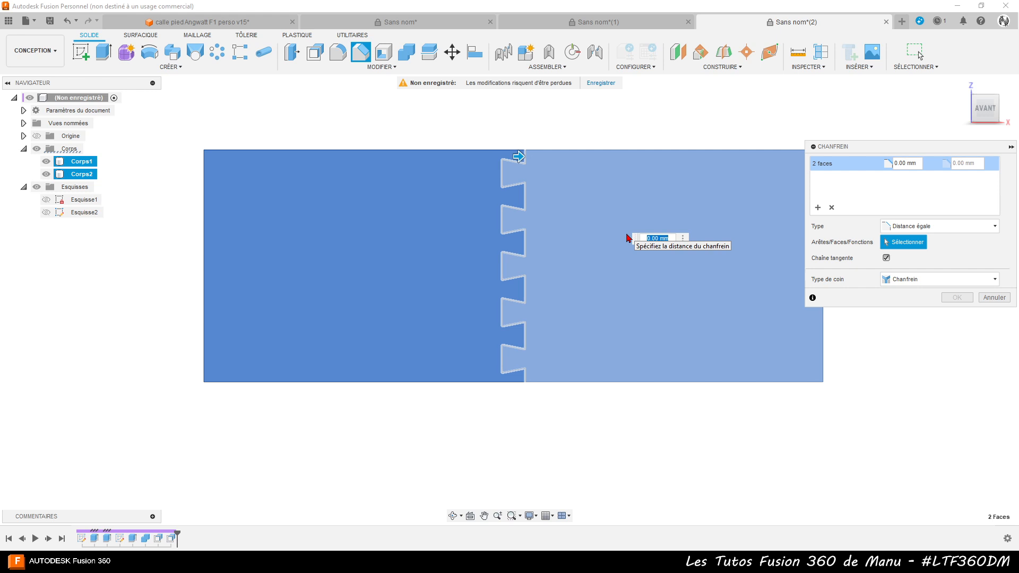
{"action": "type", "text": "0"}
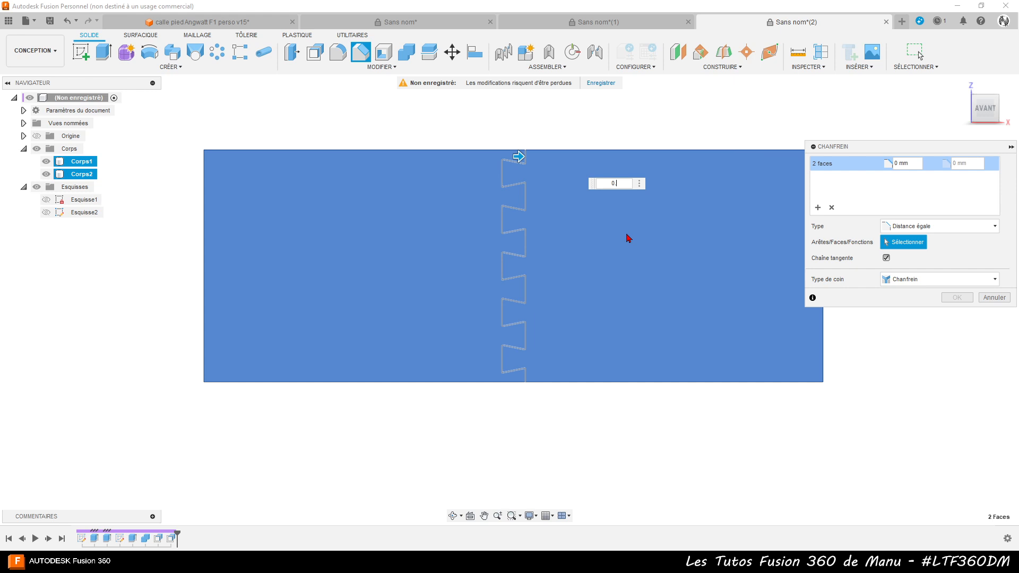
{"action": "type", "text": ".25"}
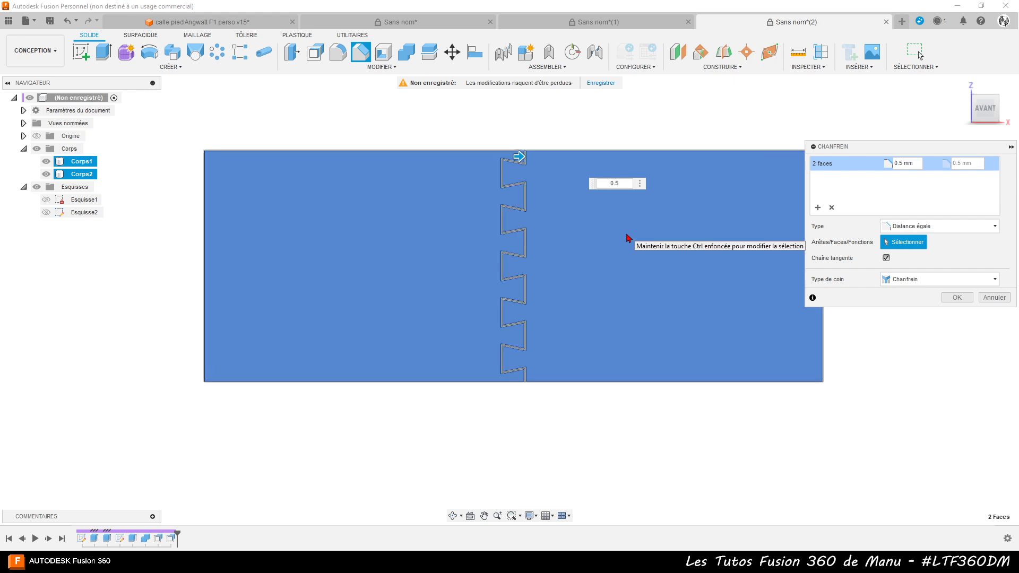
{"action": "key", "text": "Return"}
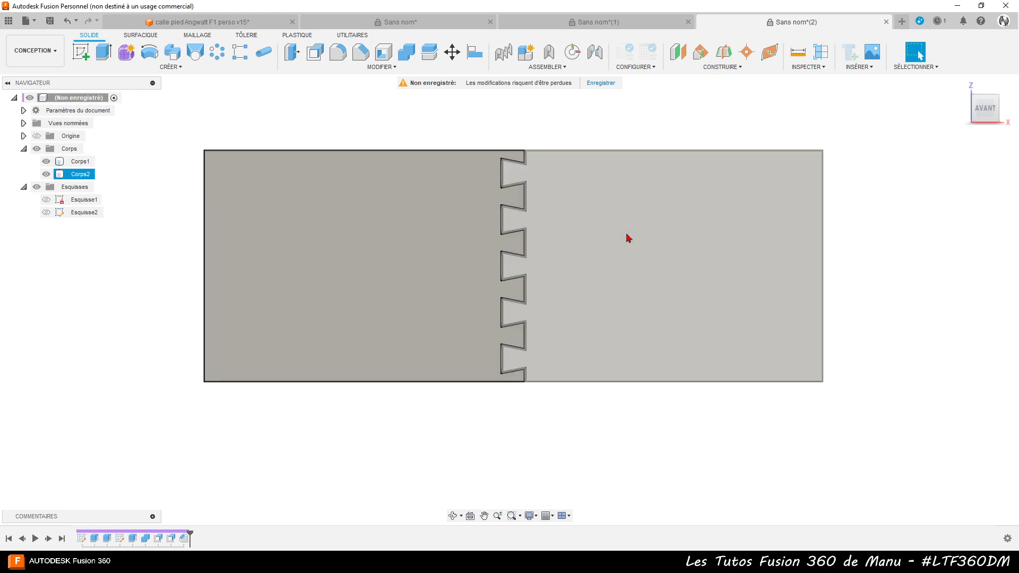
{"action": "scroll", "coordinate": [562, 167], "scroll_direction": "up", "scroll_amount": 6}
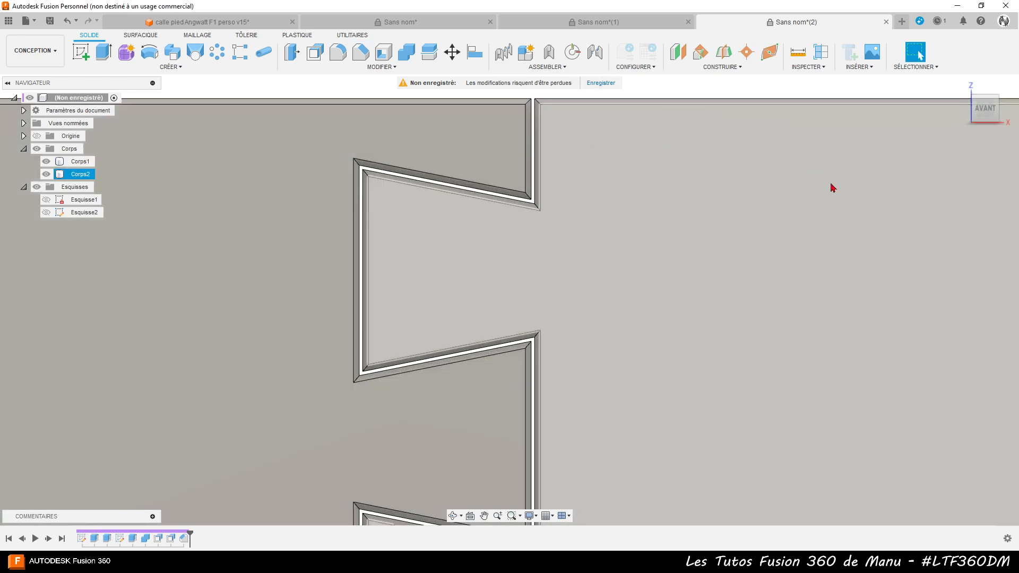
{"action": "scroll", "coordinate": [639, 197], "scroll_direction": "down", "scroll_amount": 8}
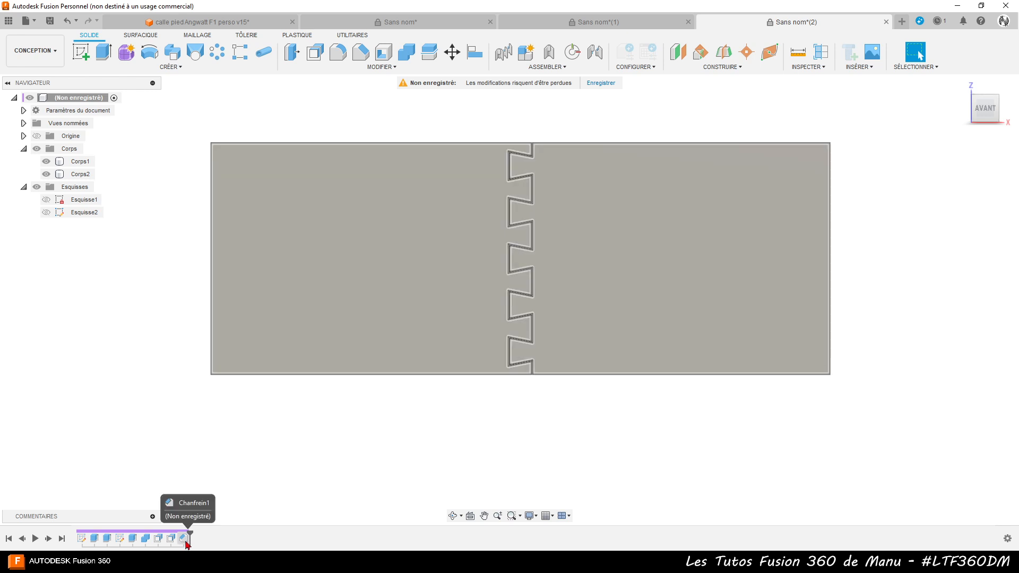
Edit the chamfer to include the back faces of both bodies
{"action": "double_click", "coordinate": [184, 539]}
{"action": "middle_click_drag", "start_coordinate": [560, 425], "coordinate": [378, 292], "text": "shift"}
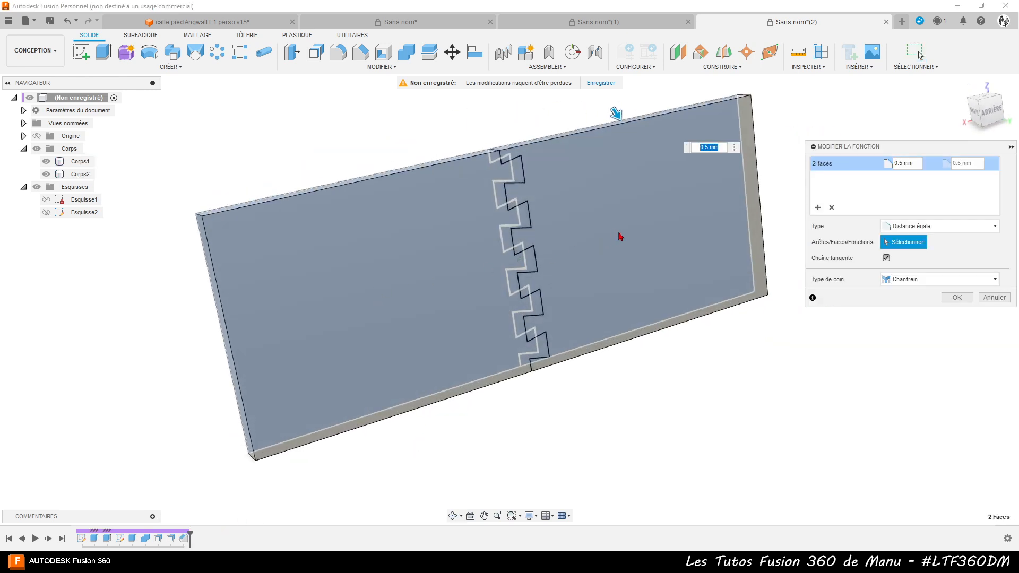
{"action": "left_click", "coordinate": [494, 271]}
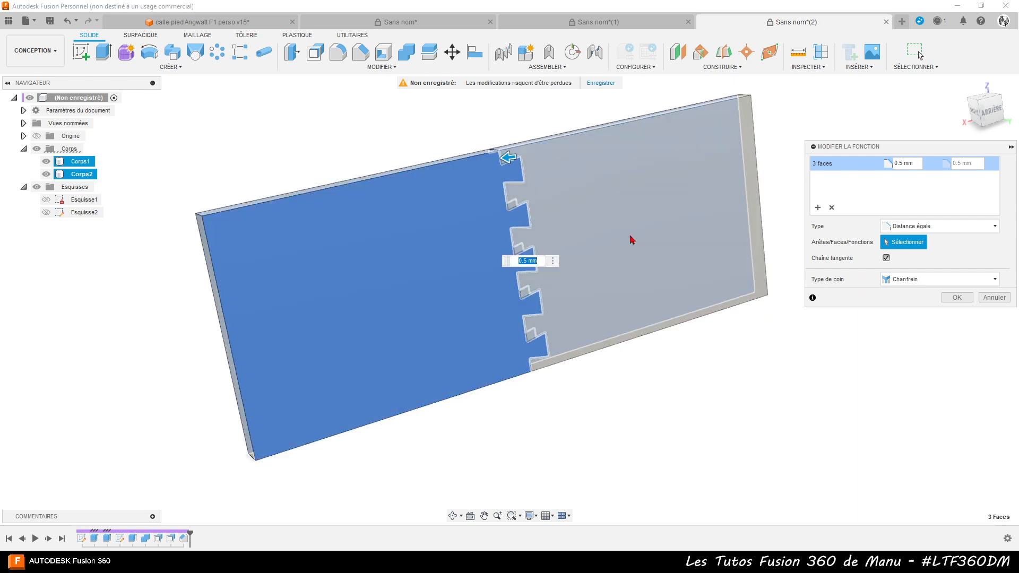
{"action": "left_click", "coordinate": [673, 307]}
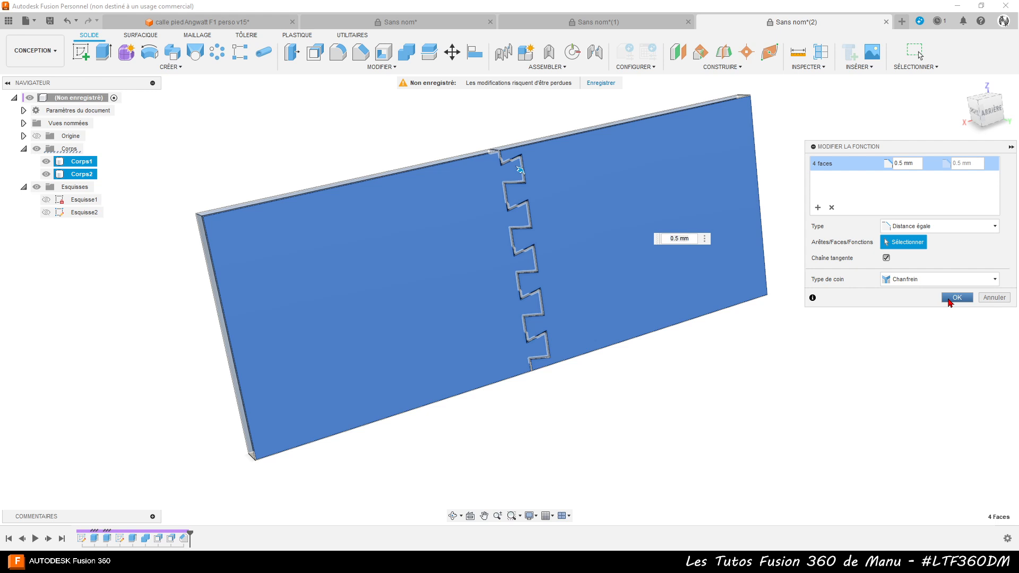
{"action": "left_click", "coordinate": [949, 297]}
Reopen the chamfer for editing and add the narrow top faces of both bodies to its selection
{"action": "middle_click_drag", "start_coordinate": [616, 398], "coordinate": [660, 356], "text": "shift"}
{"action": "scroll", "coordinate": [523, 114], "scroll_direction": "up", "scroll_amount": 3}
{"action": "left_click", "coordinate": [600, 288]}
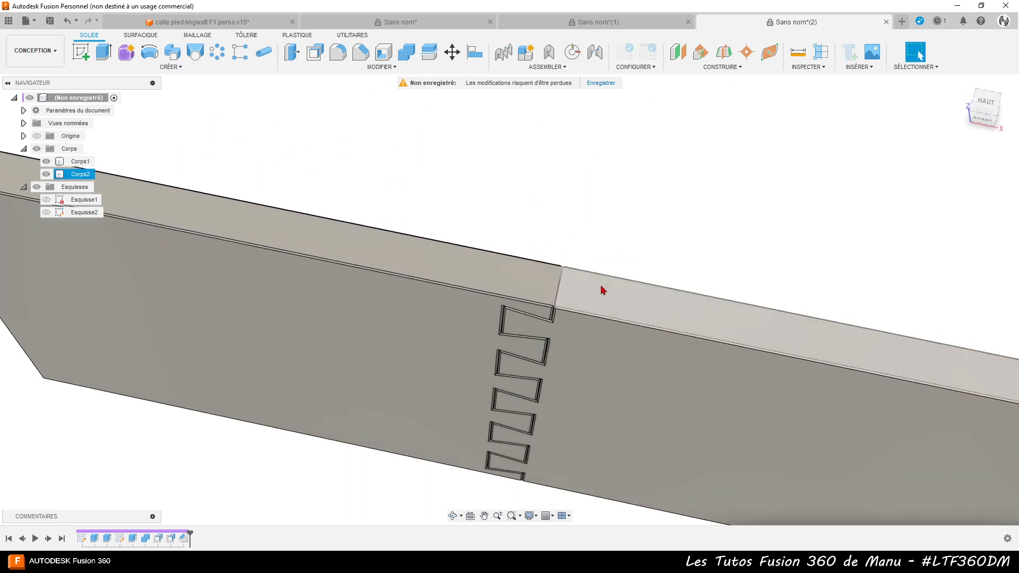
{"action": "left_click", "coordinate": [170, 504]}
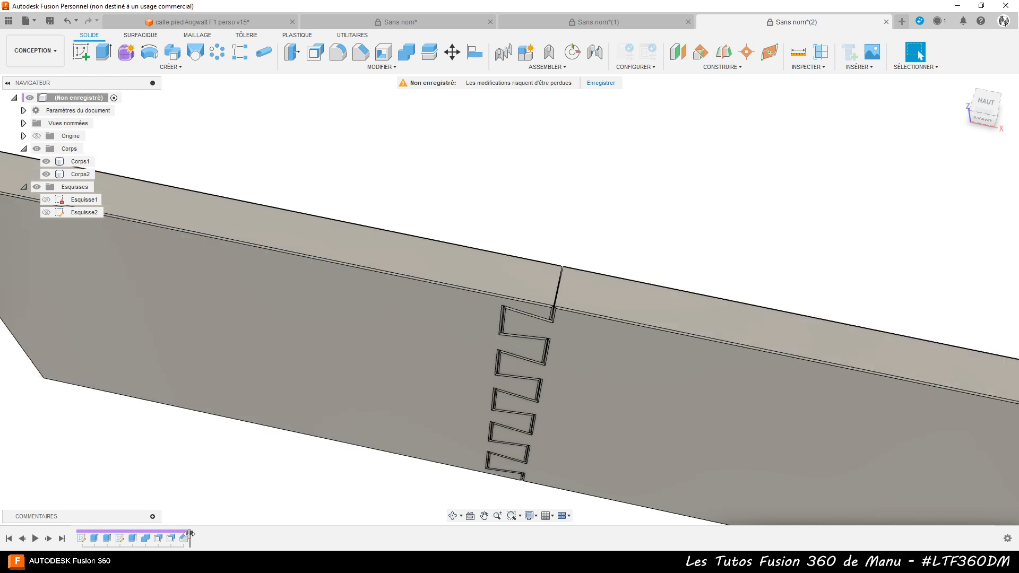
{"action": "double_click", "coordinate": [185, 537]}
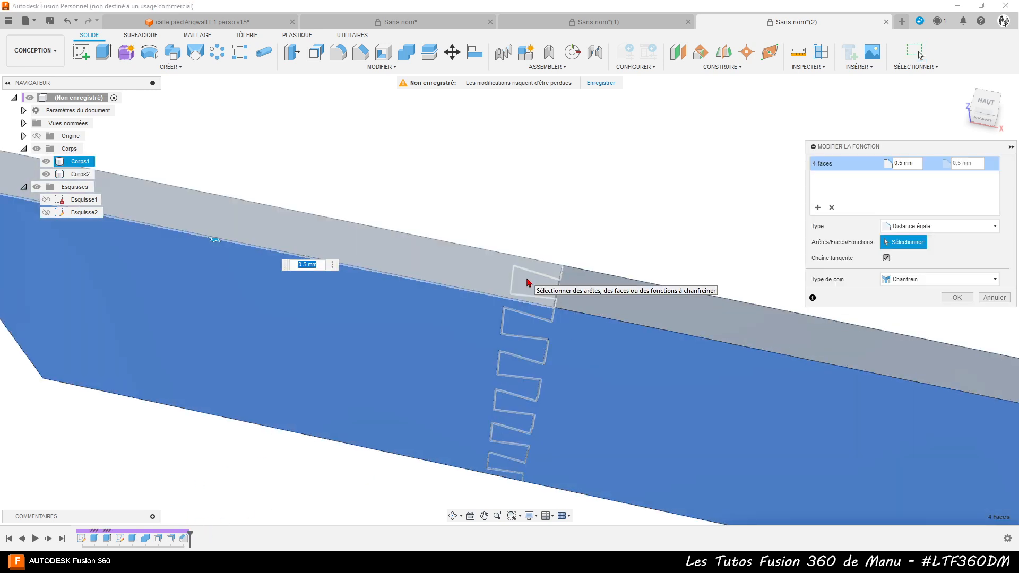
{"action": "left_click", "coordinate": [529, 282]}
{"action": "left_click", "coordinate": [590, 298]}
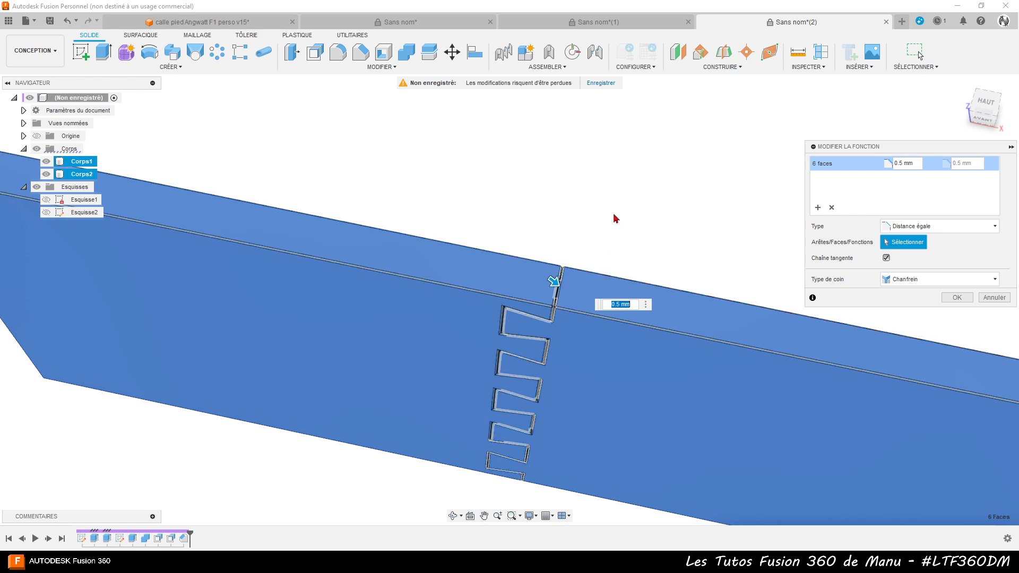
Add the narrow bottom faces of both bodies to the chamfer selection and apply the edit
{"action": "scroll", "coordinate": [604, 264], "scroll_direction": "down", "scroll_amount": 2}
{"action": "middle_click_drag", "start_coordinate": [601, 370], "coordinate": [578, 348], "text": "shift"}
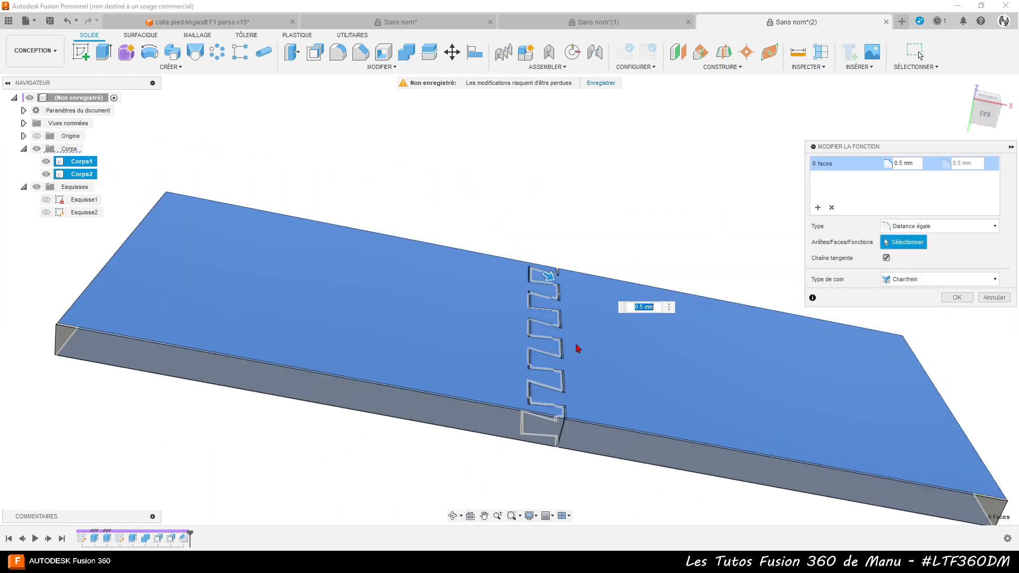
{"action": "left_click", "coordinate": [544, 431]}
{"action": "left_click", "coordinate": [575, 427]}
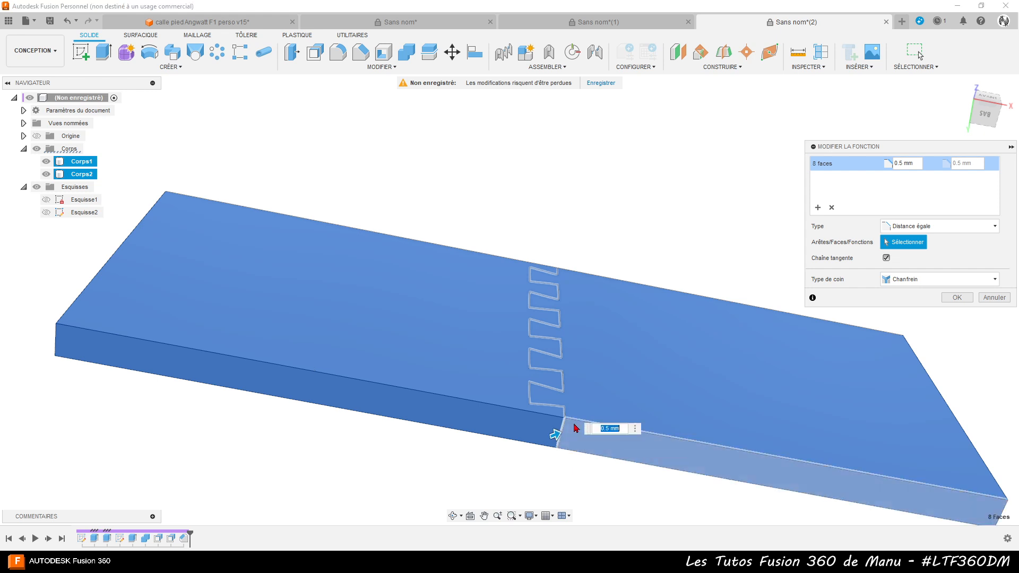
{"action": "middle_click_drag", "start_coordinate": [544, 203], "coordinate": [576, 211], "text": "shift"}
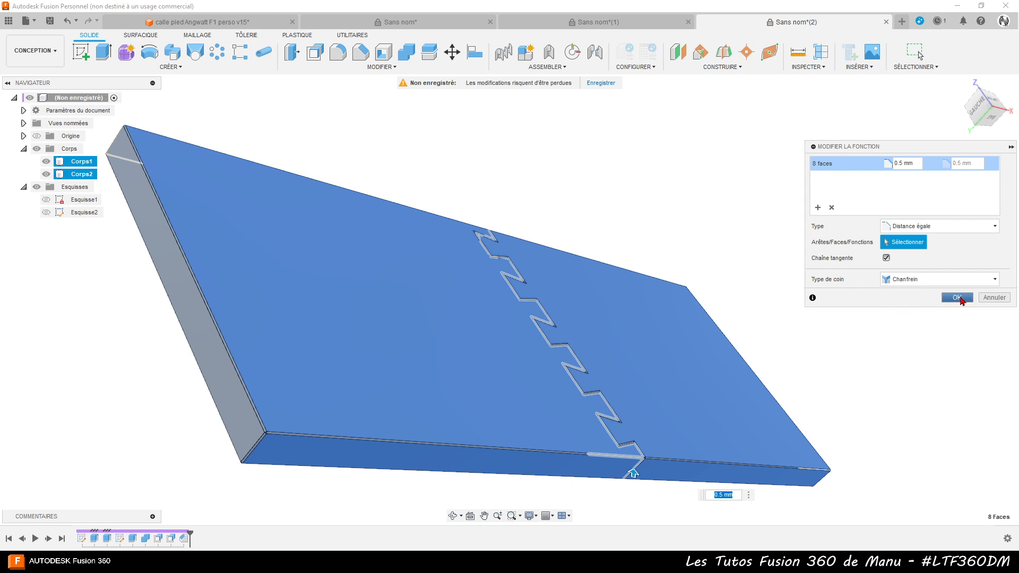
{"action": "left_click", "coordinate": [958, 297]}
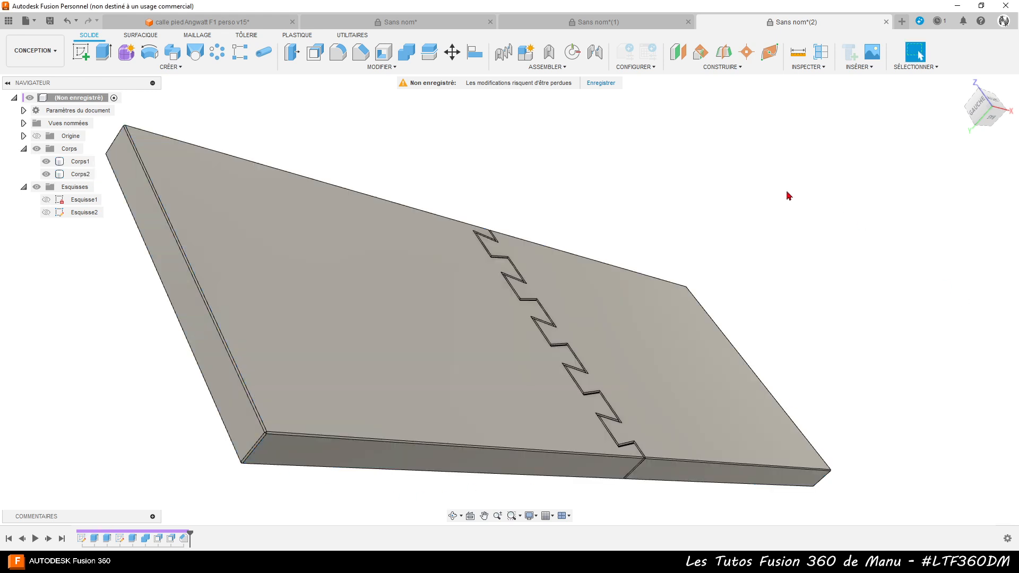
{"action": "middle_click_drag", "start_coordinate": [789, 196], "coordinate": [757, 246], "text": "shift"}
{"action": "scroll", "coordinate": [480, 132], "scroll_direction": "down", "scroll_amount": 3}
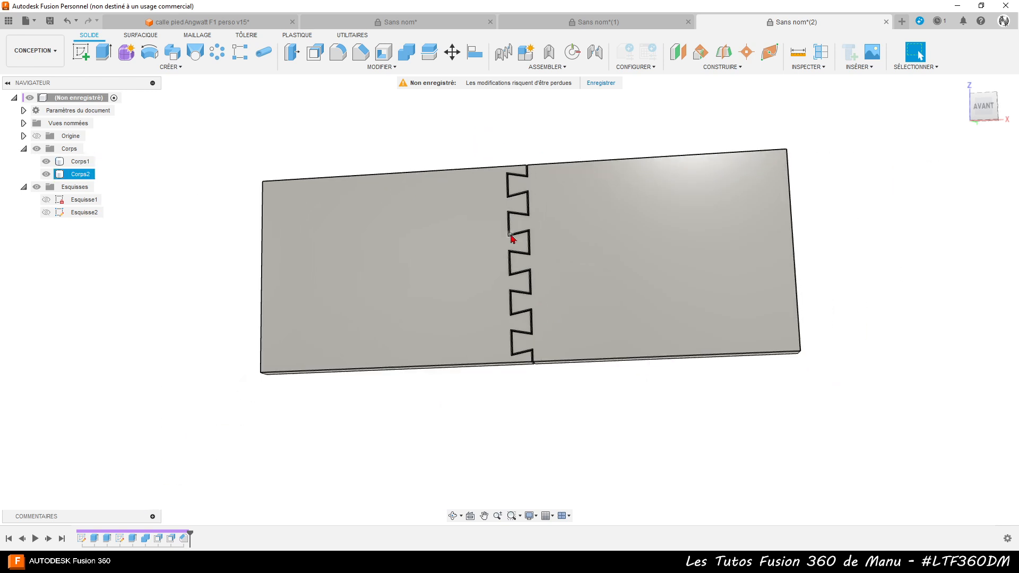
{"action": "scroll", "coordinate": [525, 278], "scroll_direction": "up", "scroll_amount": 4}
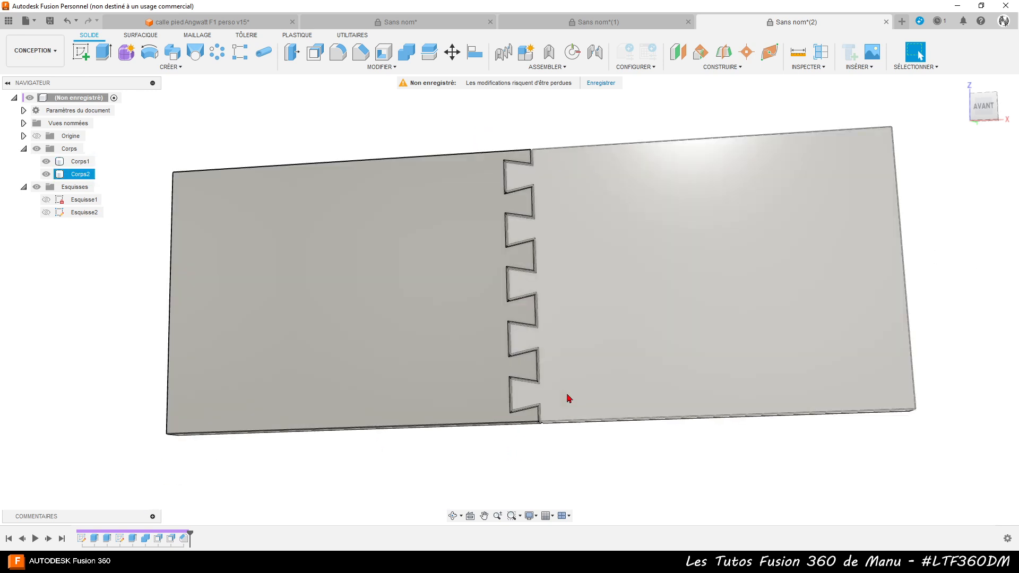
{"action": "mouse_move", "coordinate": [566, 398]}
{"action": "middle_mouse_down", "text": "shift"}
{"action": "mouse_move", "coordinate": [574, 412]}
{"action": "mouse_move", "coordinate": [524, 410]}
{"action": "mouse_move", "coordinate": [582, 393]}
{"action": "mouse_move", "coordinate": [568, 409]}
{"action": "middle_mouse_up", "text": "shift"}
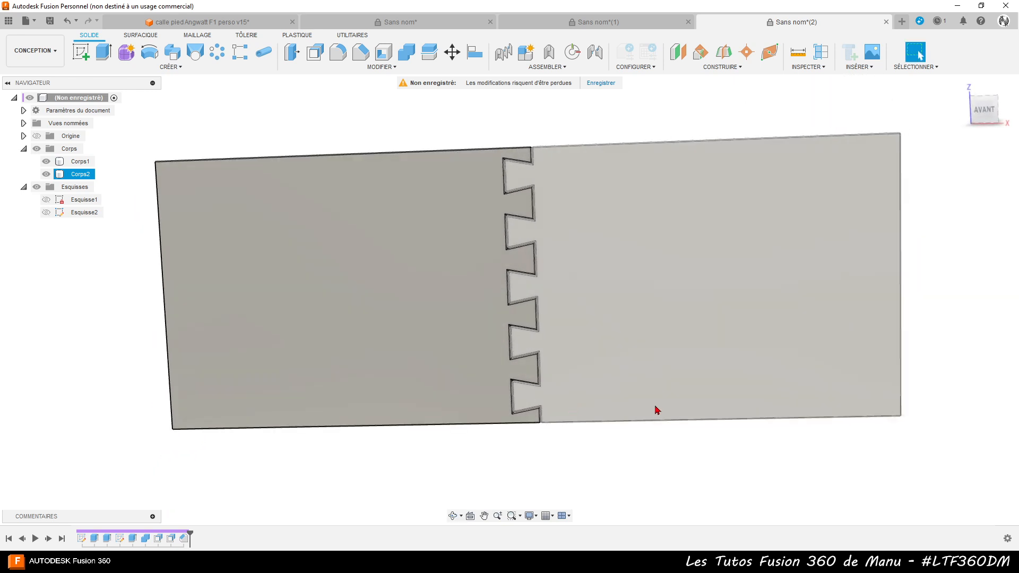